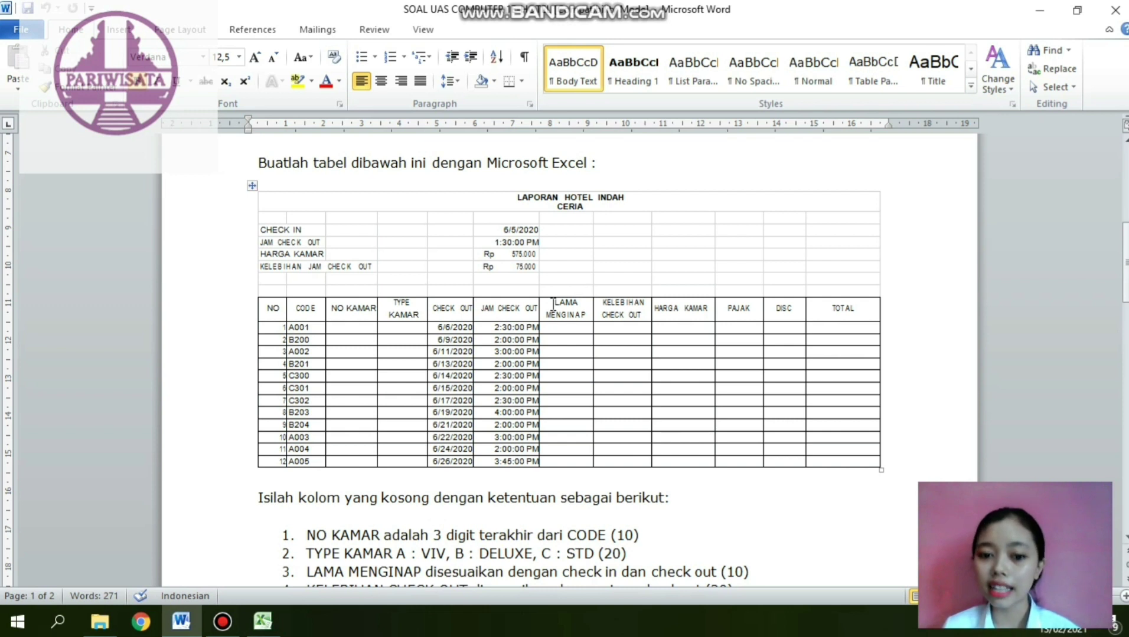
Step: Read through the numbered column rules and the PAJAK and DISC lookup tables in the exercise document
left_click(307, 535)
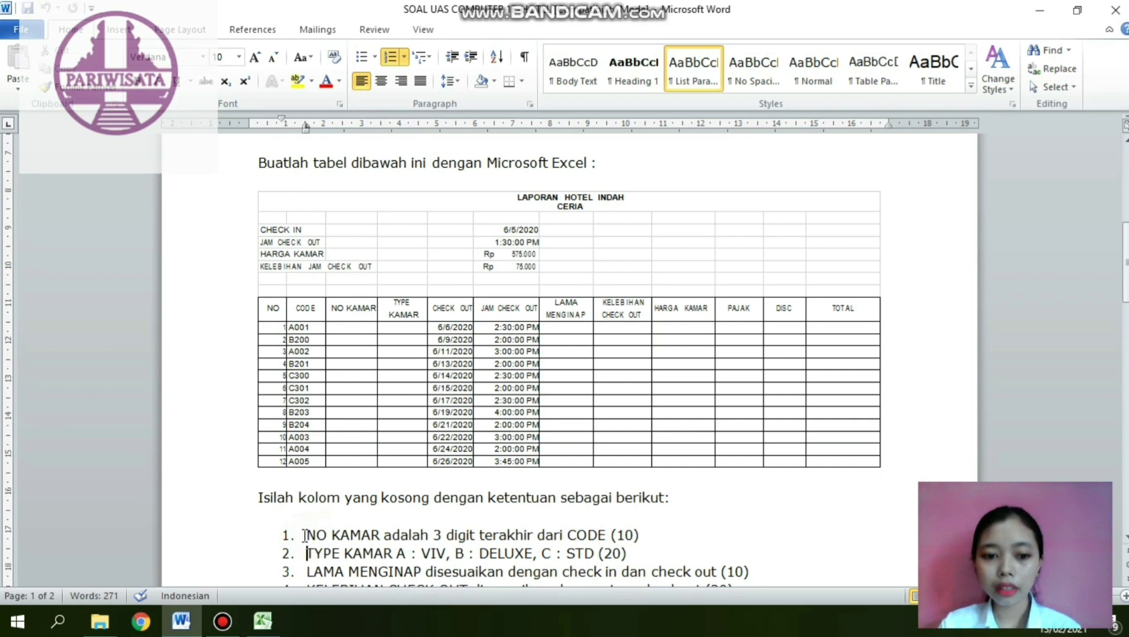
key("Down")
key("Down")
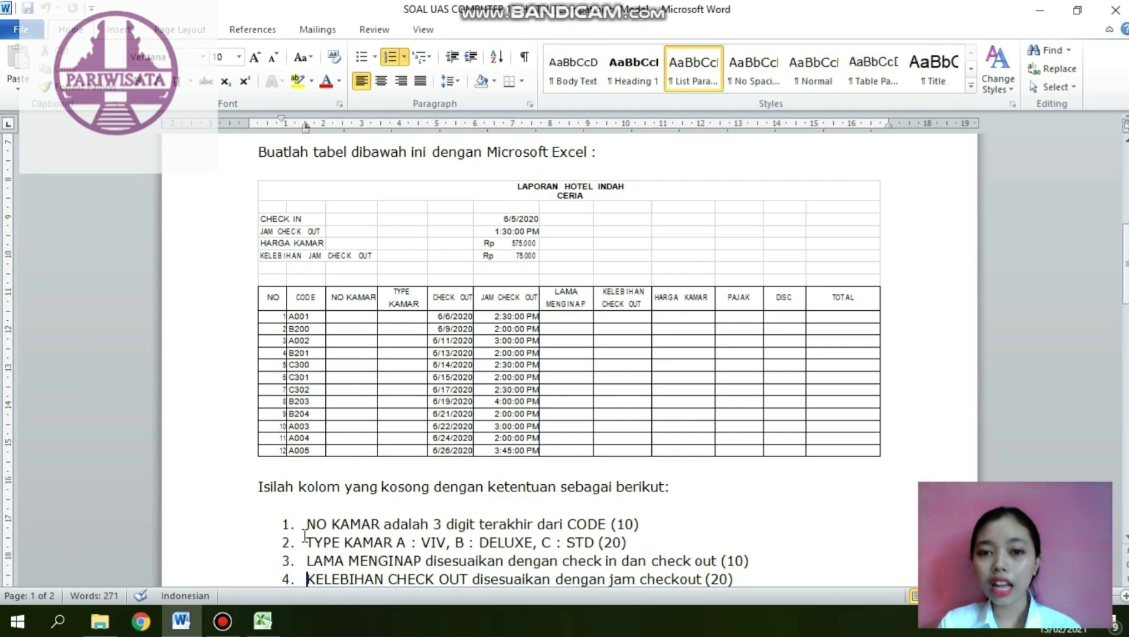
key("Down")
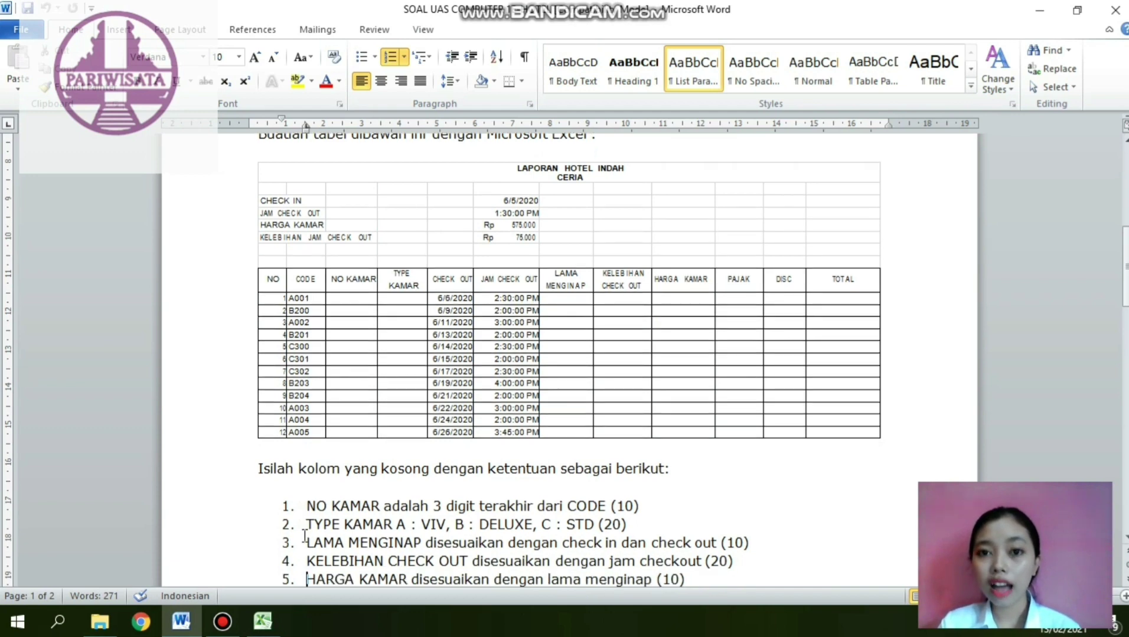
key("Down")
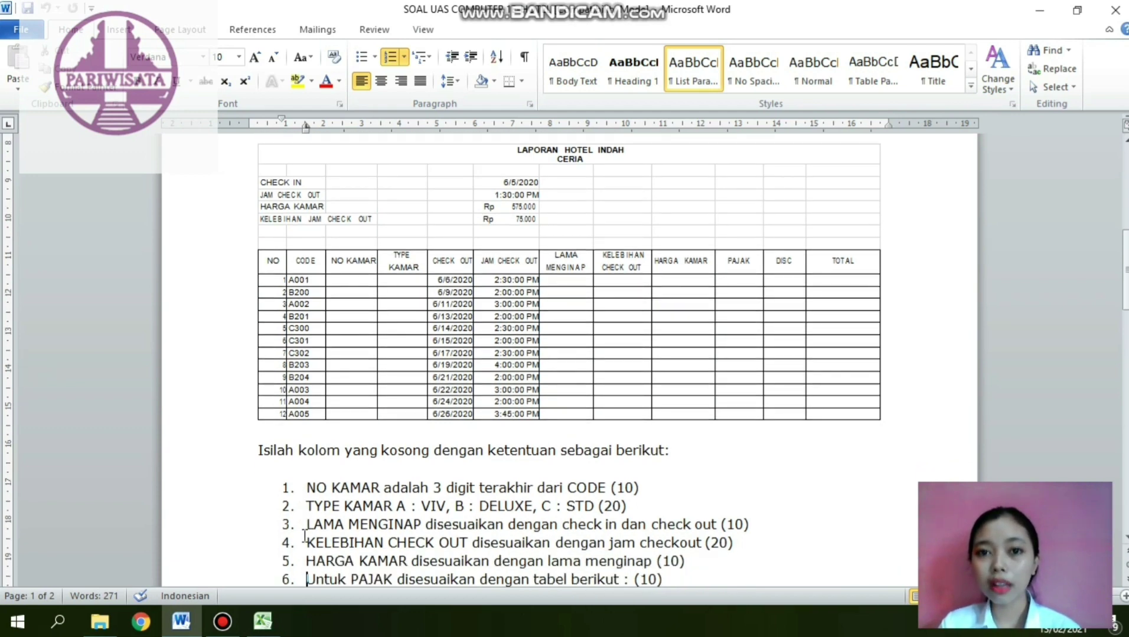
key("Down")
key("Down")
key("Down")
key("Down")
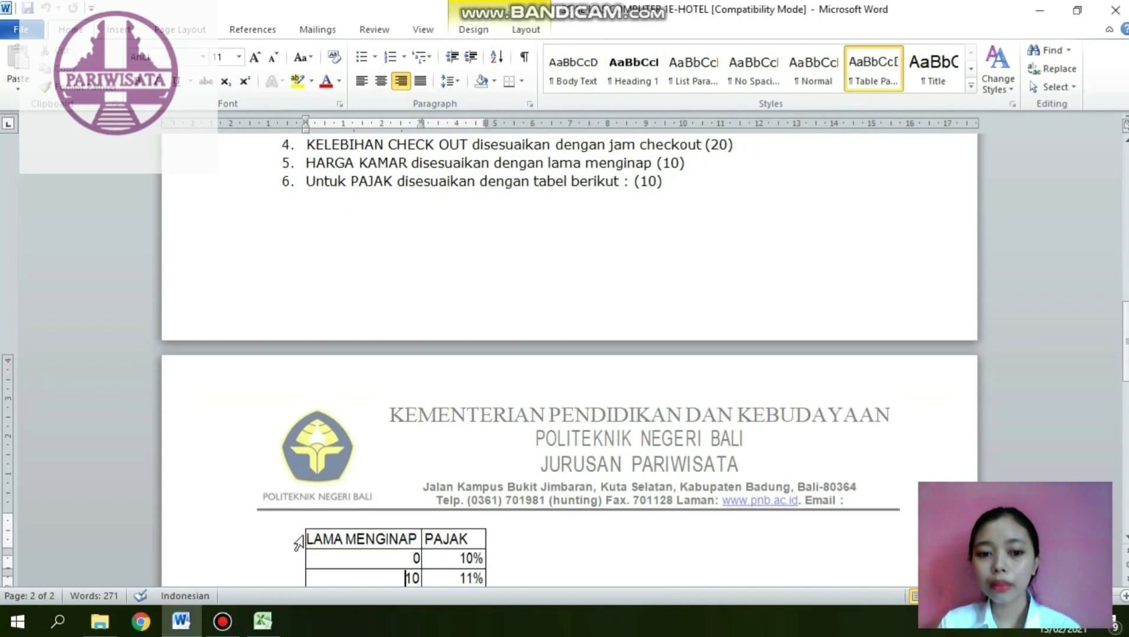
key("Down")
key("Down")
key("Down")
key("Down")
key("Down")
key("Down")
key("Down")
key("Down")
key("Down")
key("Down")
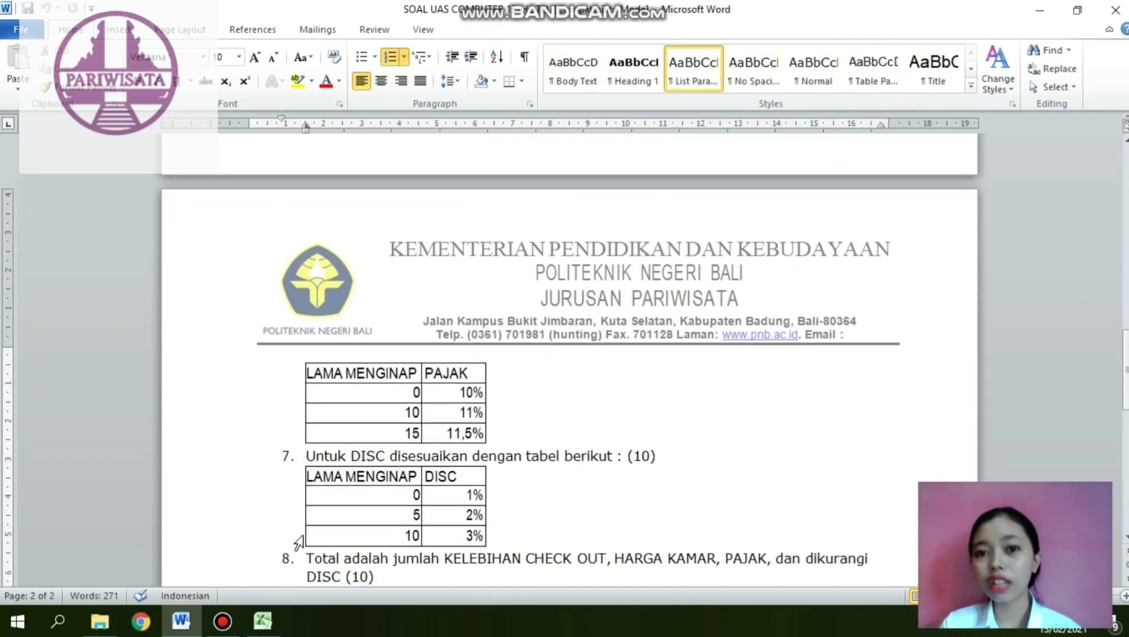
Step: Switch to the Excel workbook and enter =RIGHT(B12;3) in C12, the first NO KAMAR cell
left_click(270, 627)
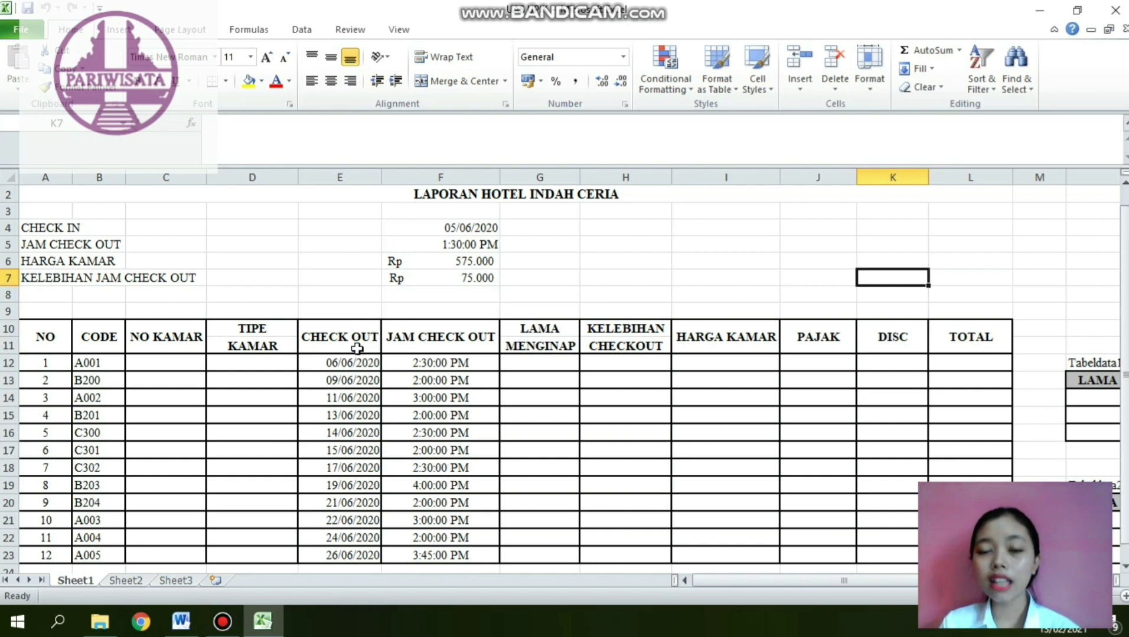
left_click(165, 363)
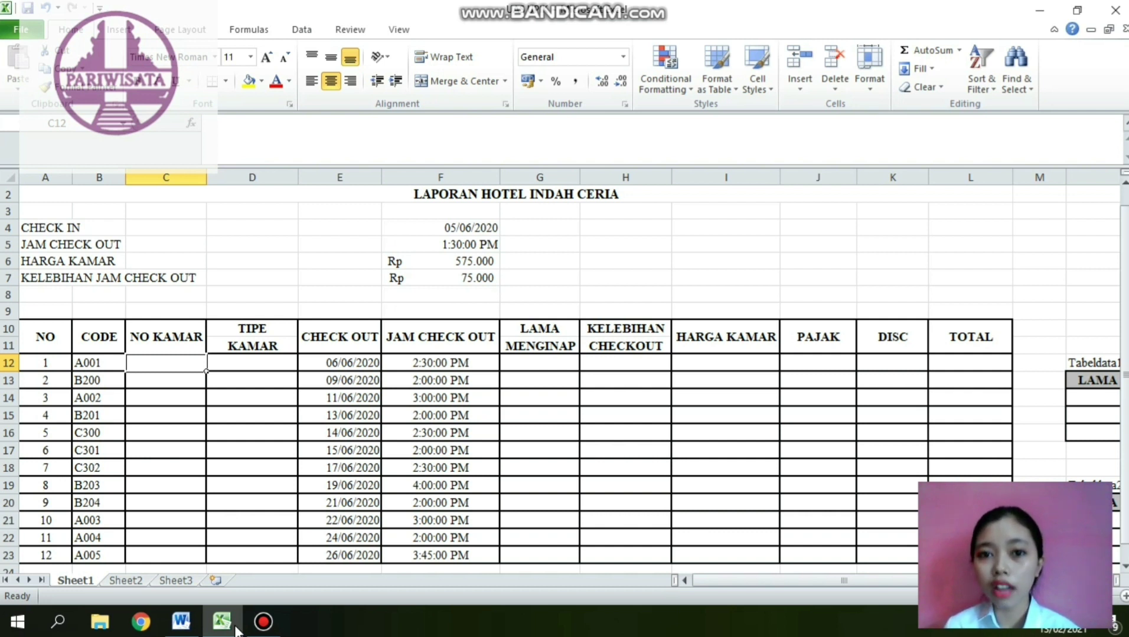
type("=")
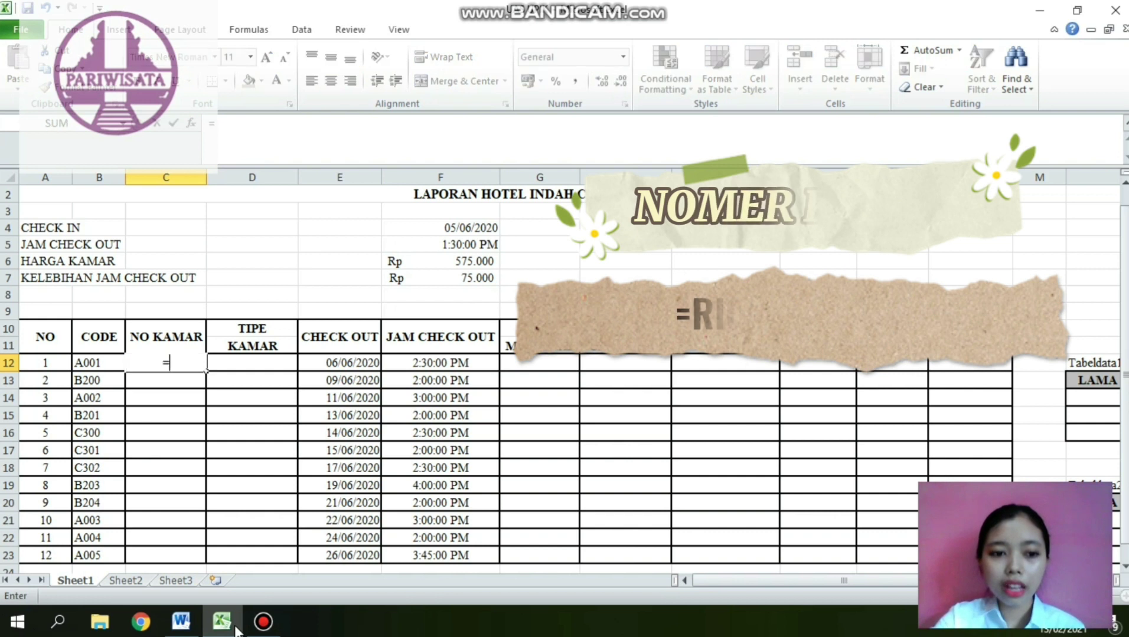
type("righ")
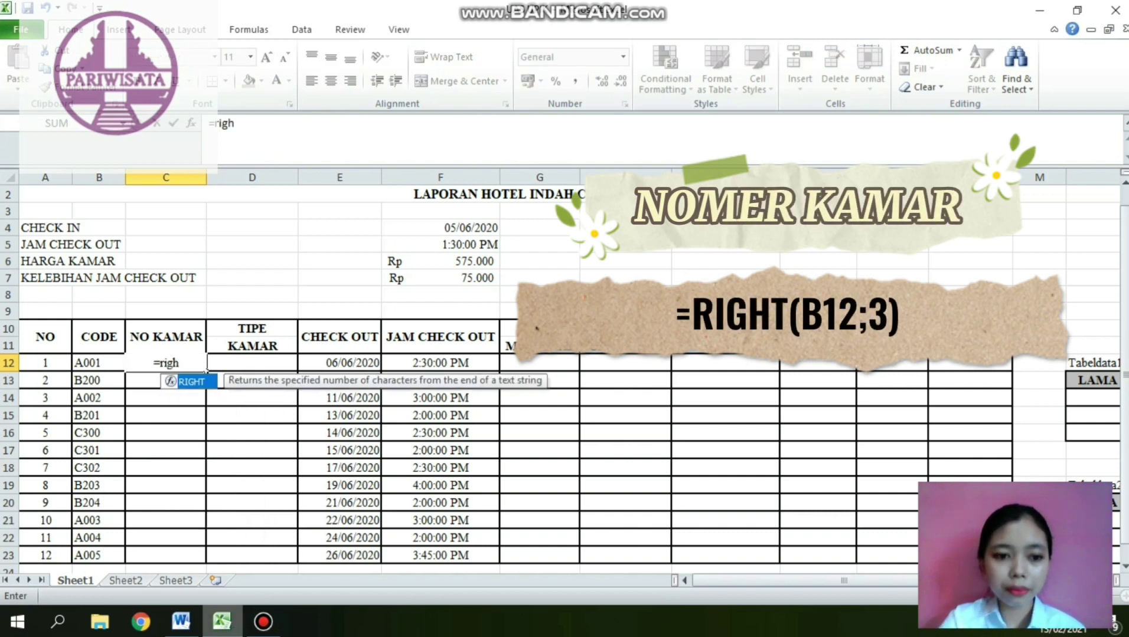
double_click(203, 383)
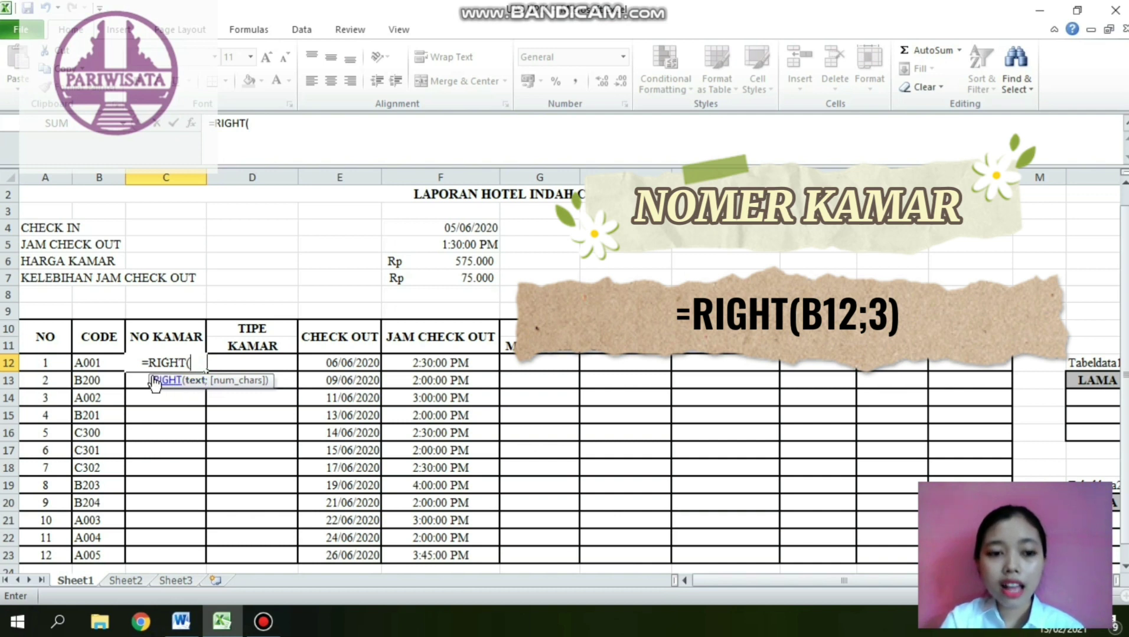
left_click(97, 362)
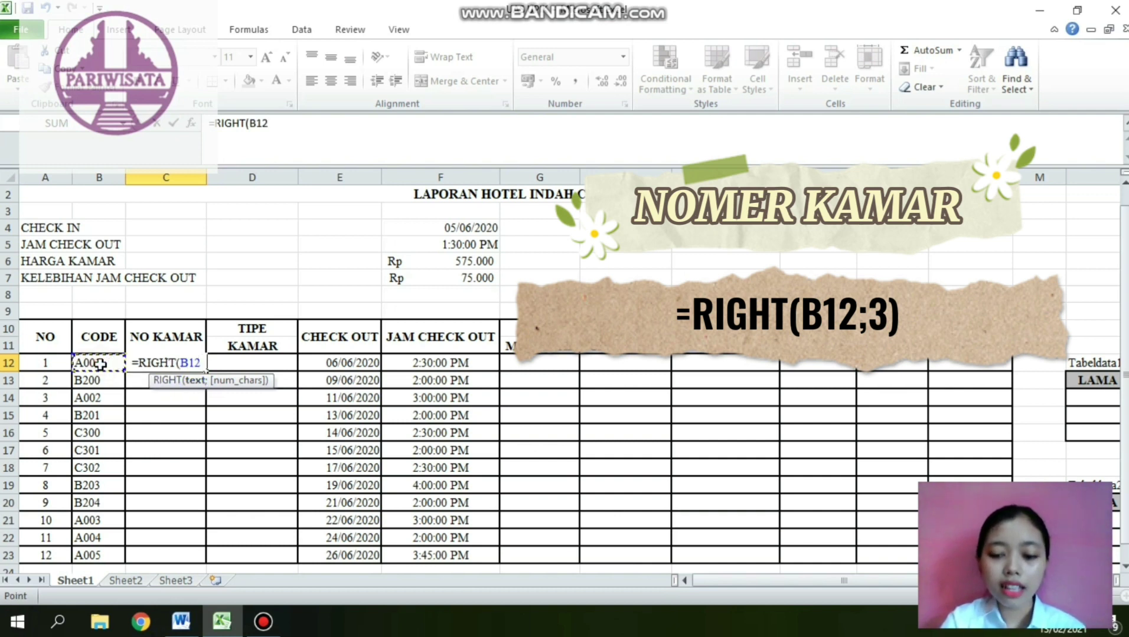
type(";")
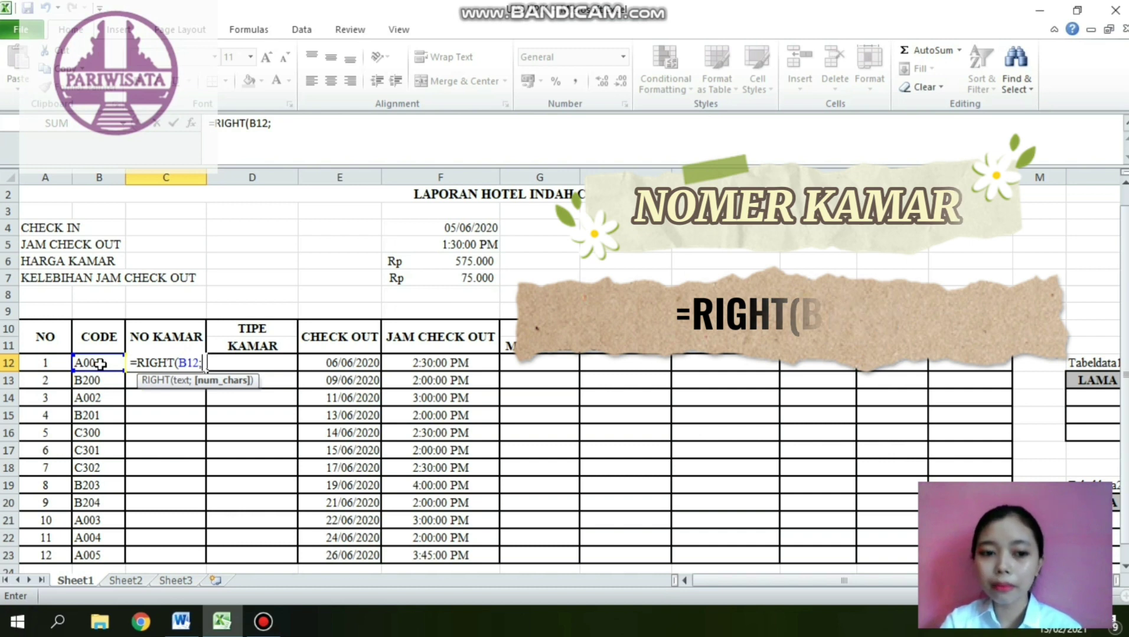
type("3)")
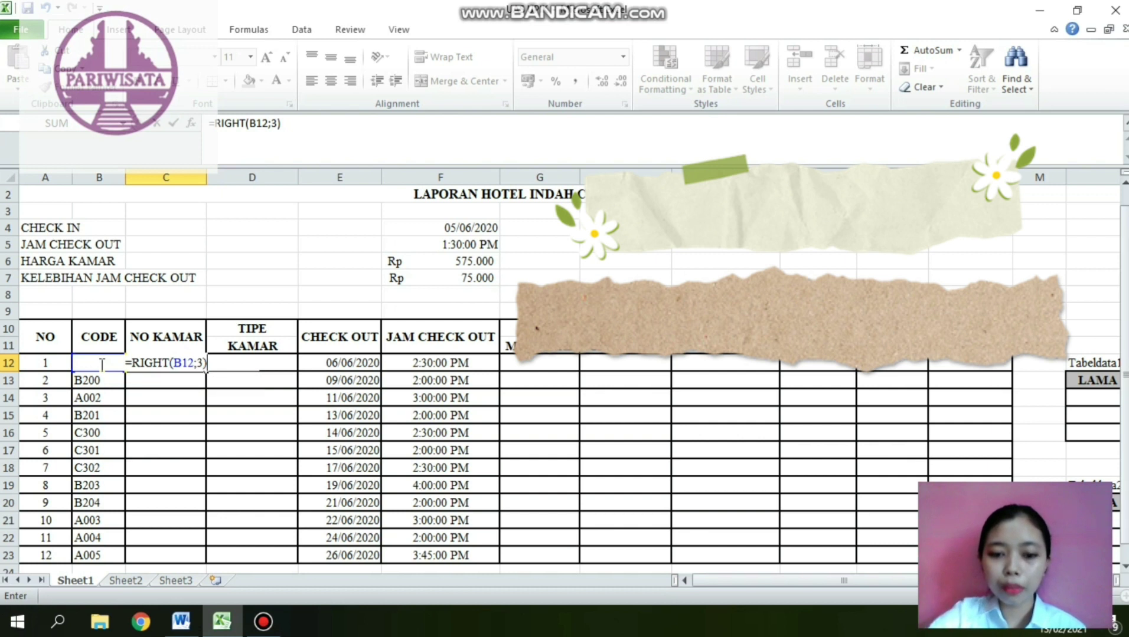
key("Return")
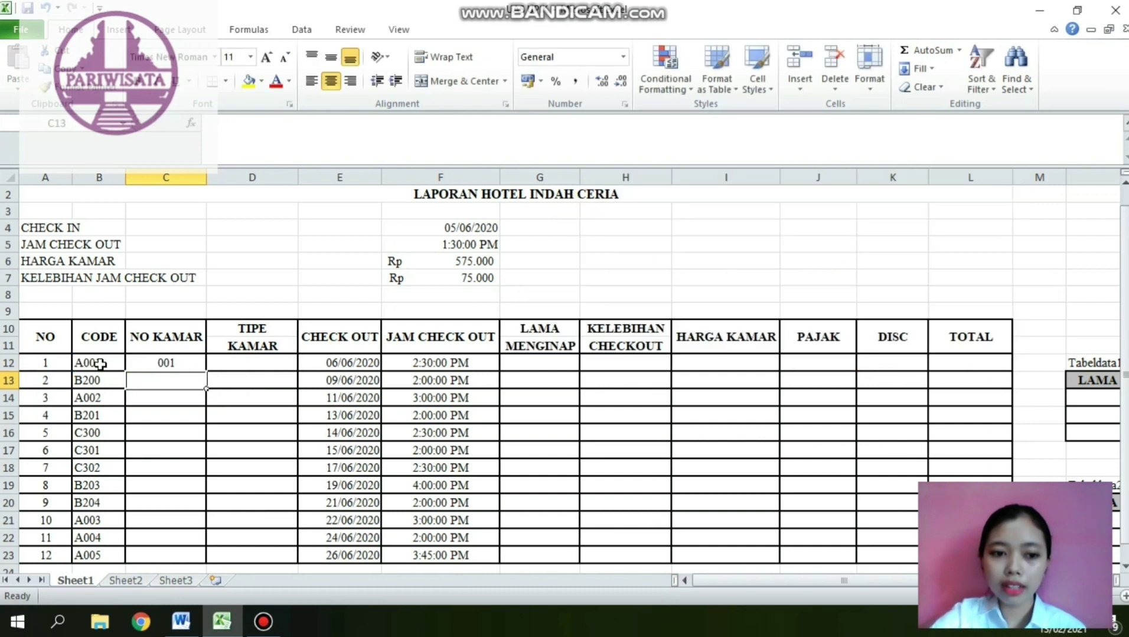
Step: Copy the NO KAMAR formula from C12 down through C23
left_click(187, 362)
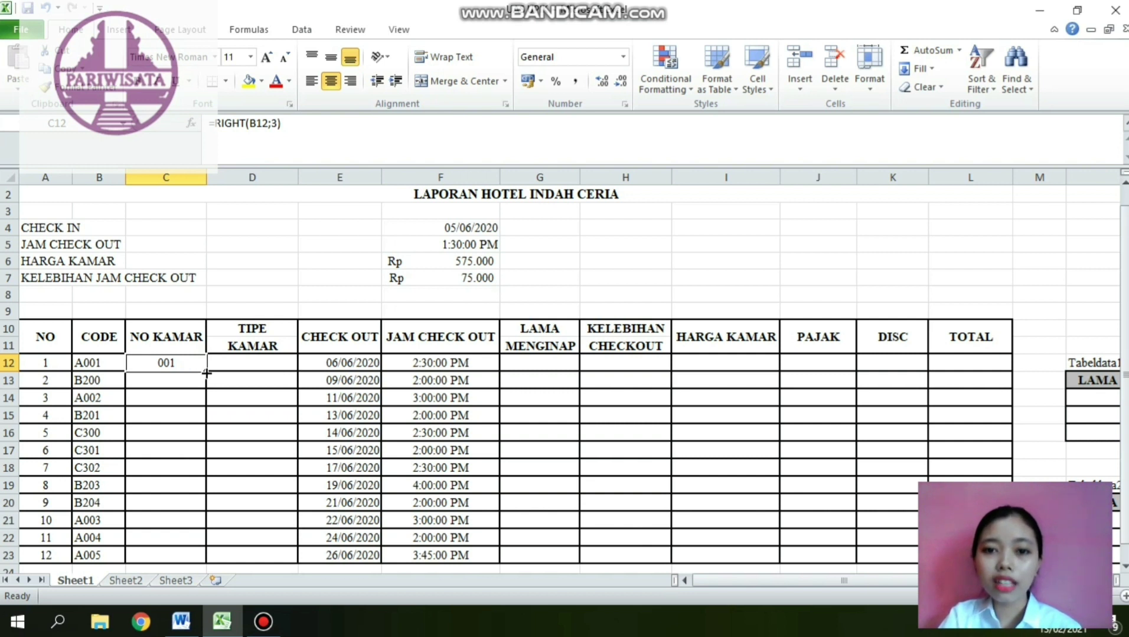
left_click_drag(206, 372, 202, 559)
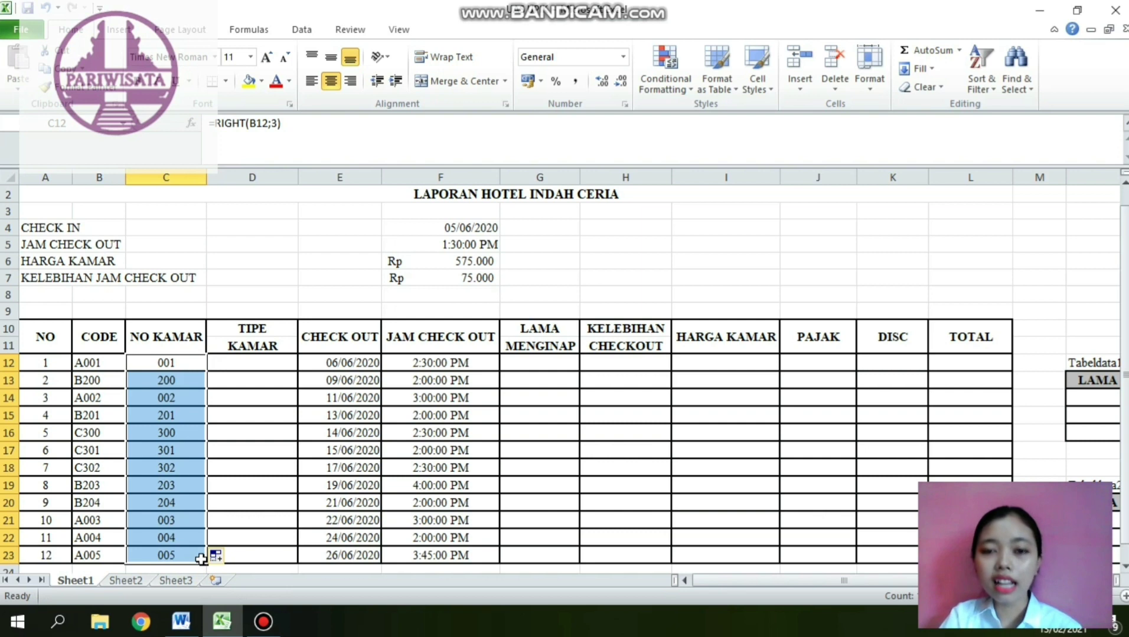
left_click(222, 486)
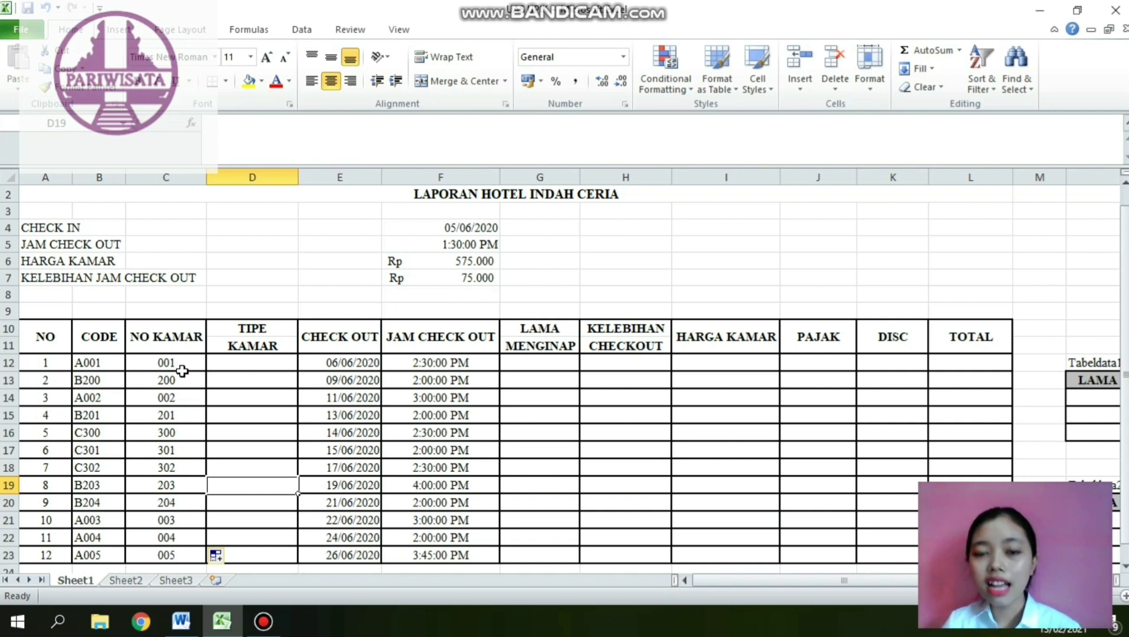
Step: Check the TYPE KAMAR rule in the Word exercise document, and return to the Excel workbook
scroll(182, 371, "right", 1)
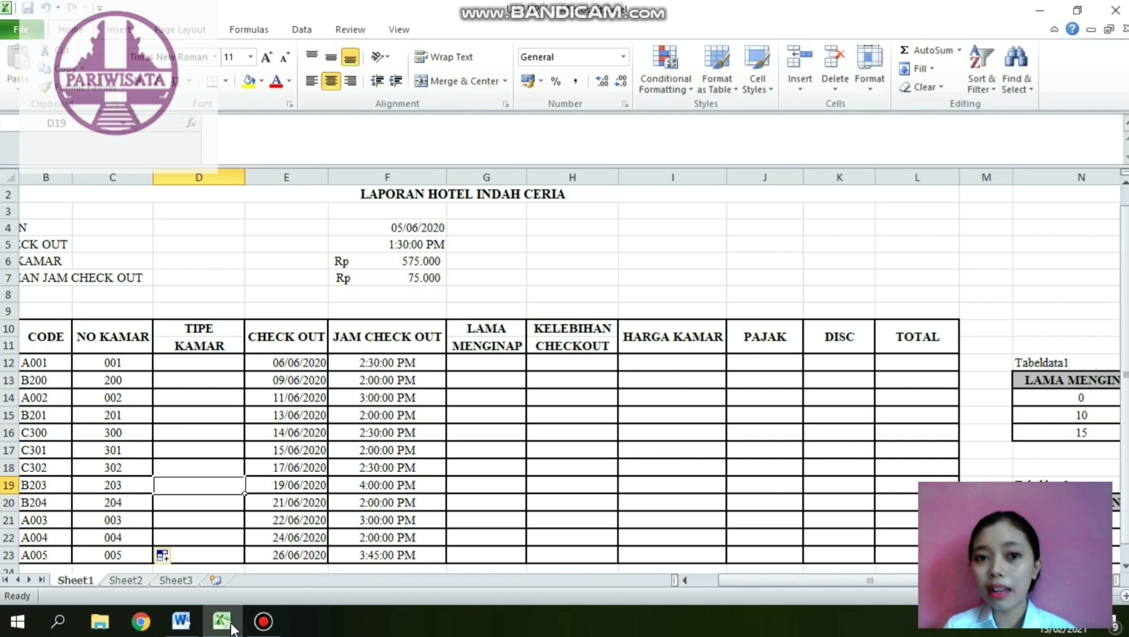
left_click(187, 631)
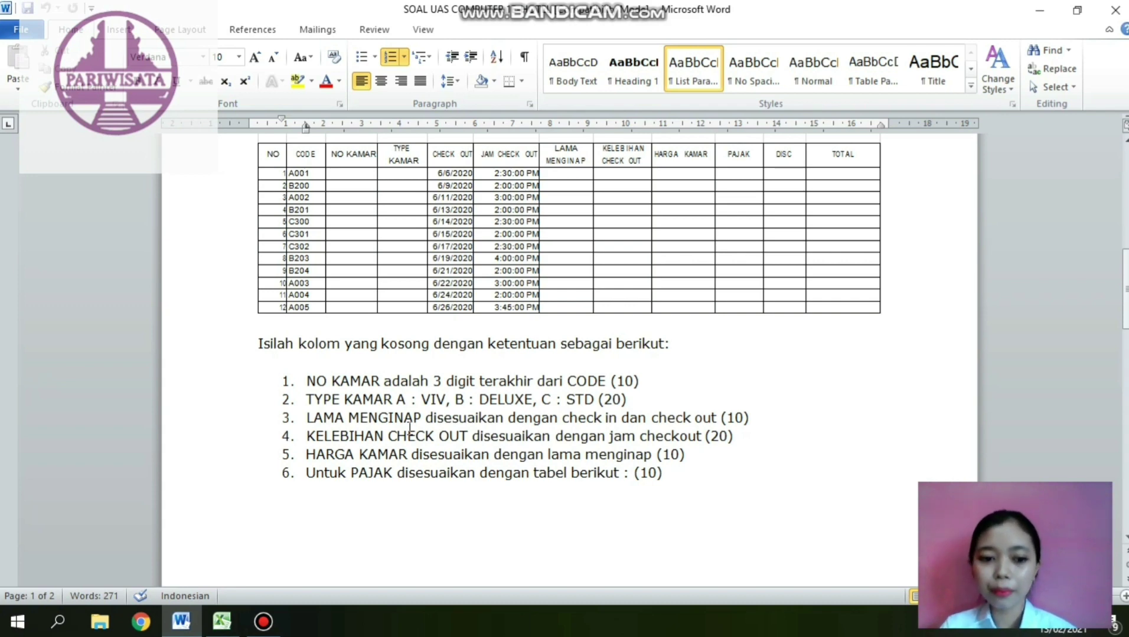
left_click(224, 624)
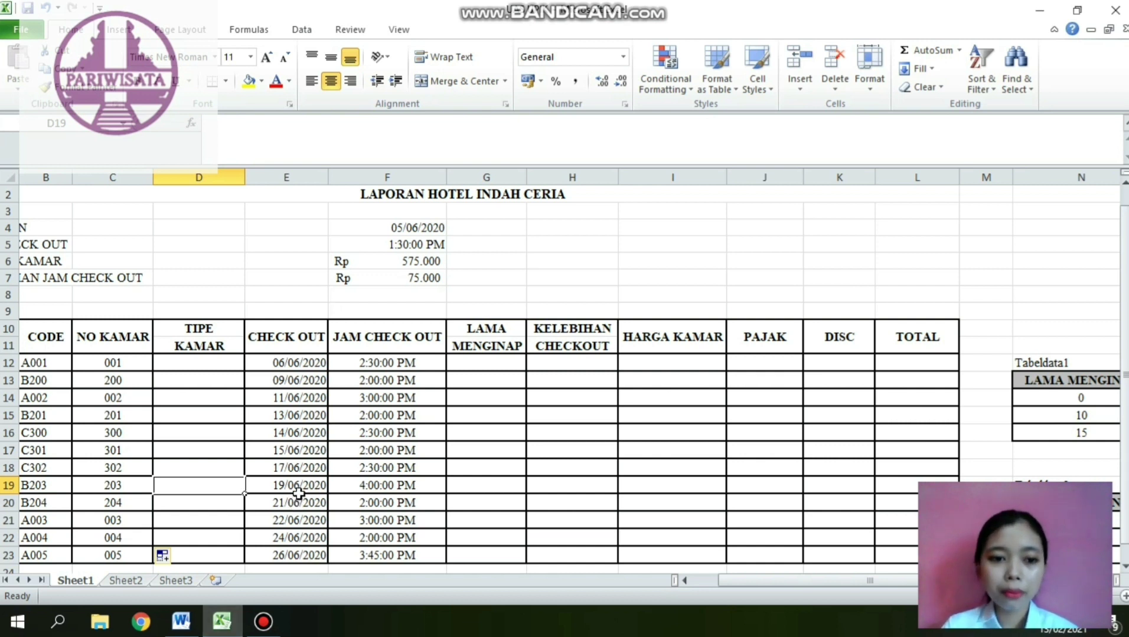
Step: Start the TIPE KAMAR formula in D12 with =IF(LEFT(B12;1)="A";"VIV"; so codes beginning with A return VIV
left_click(215, 362)
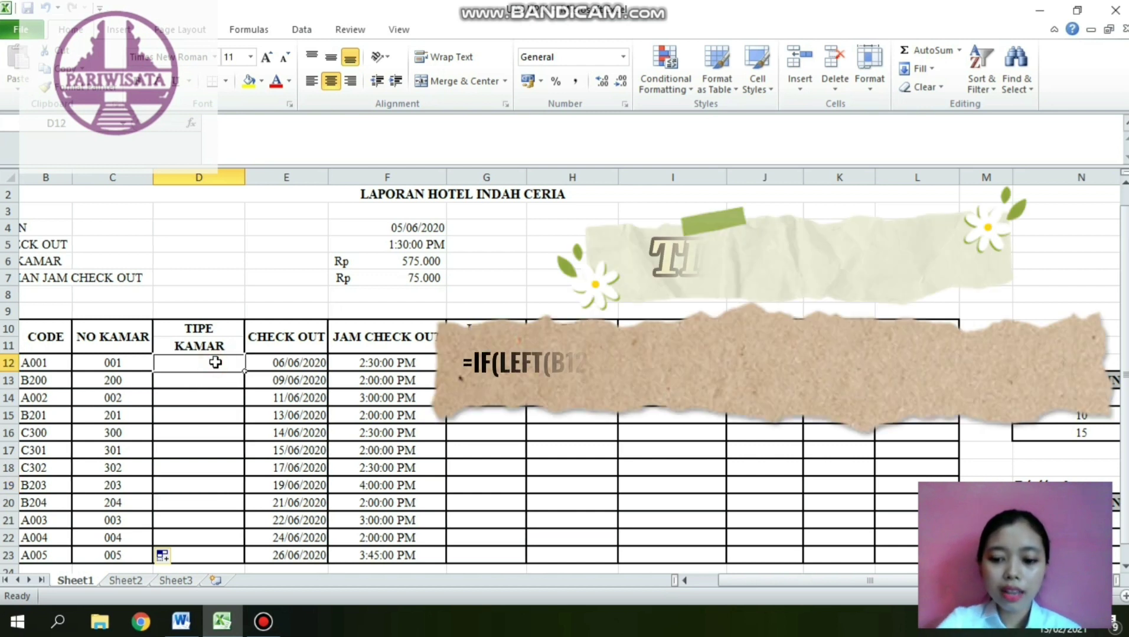
type("=")
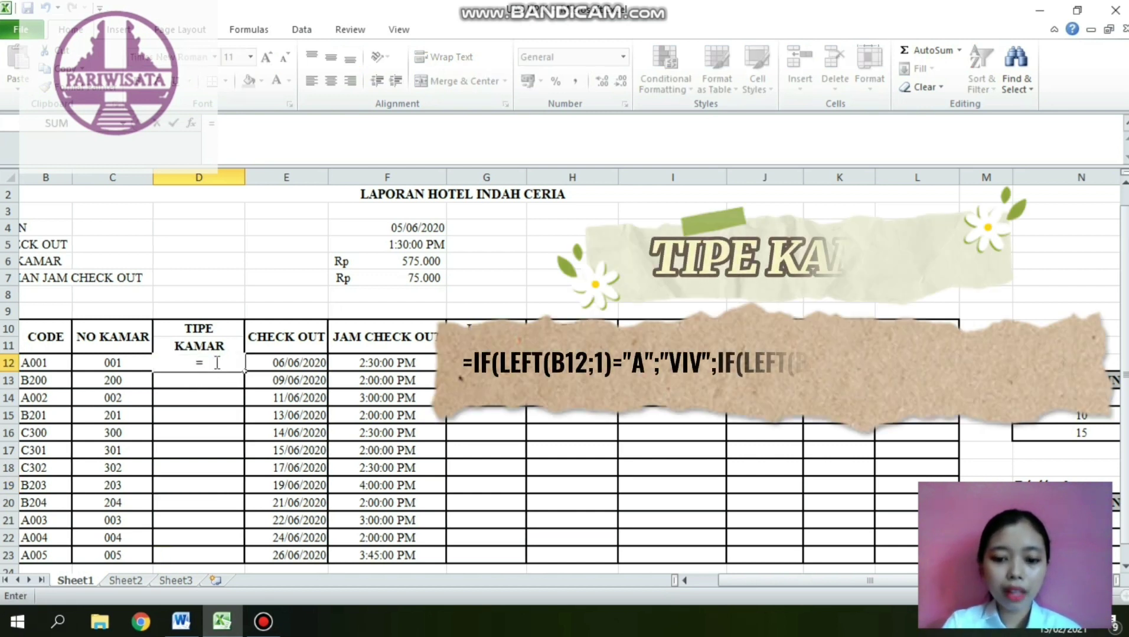
type("if")
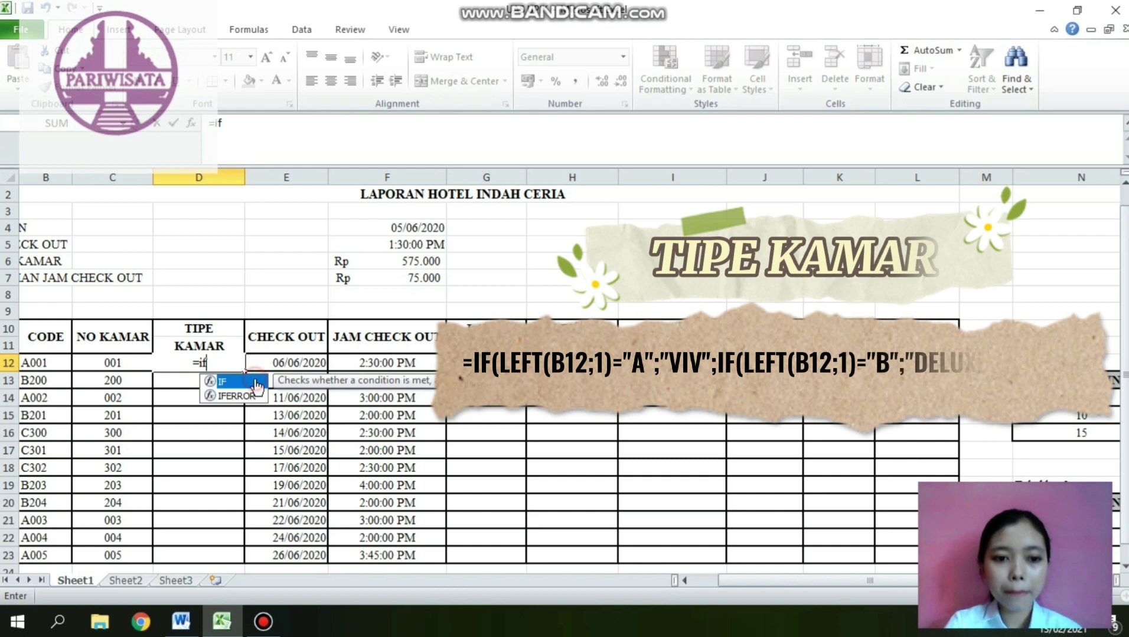
double_click(255, 382)
type("left")
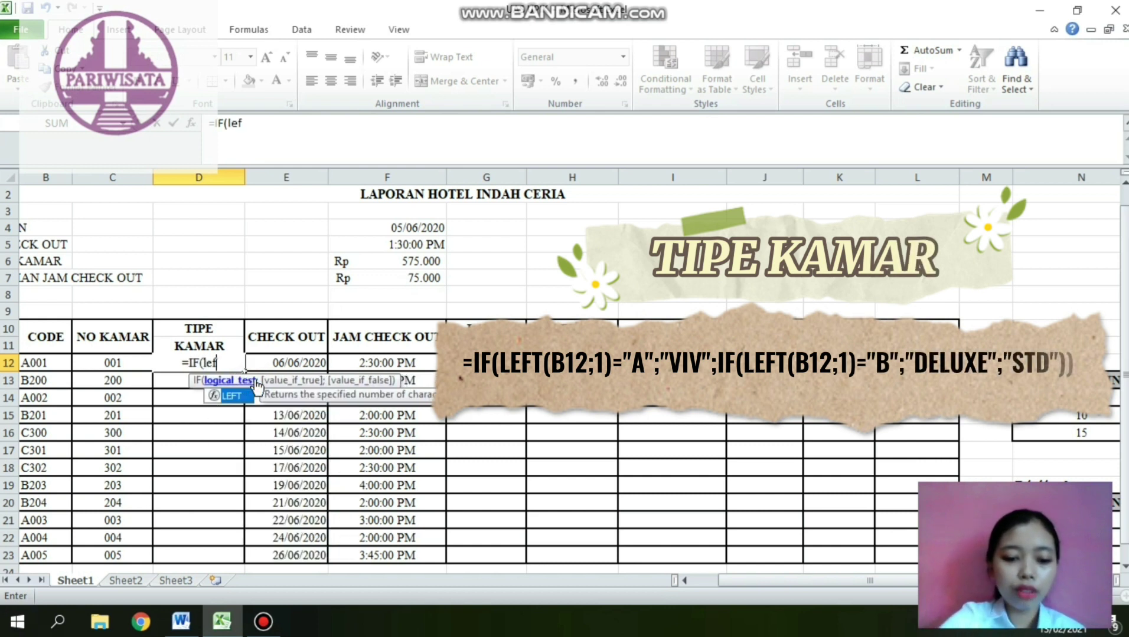
double_click(239, 400)
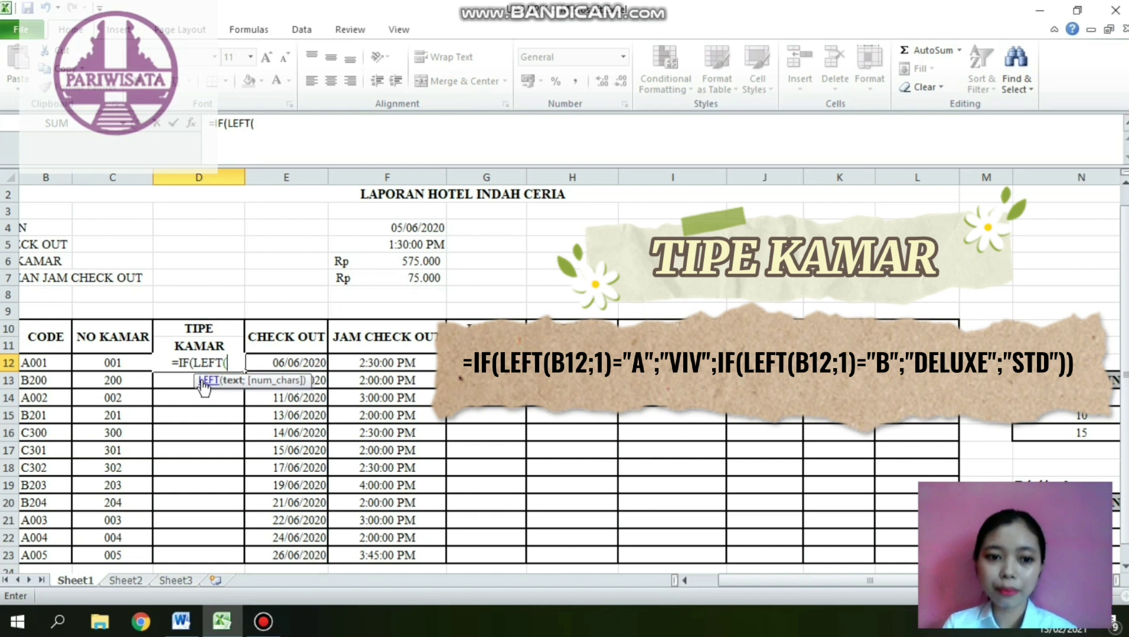
left_click(53, 363)
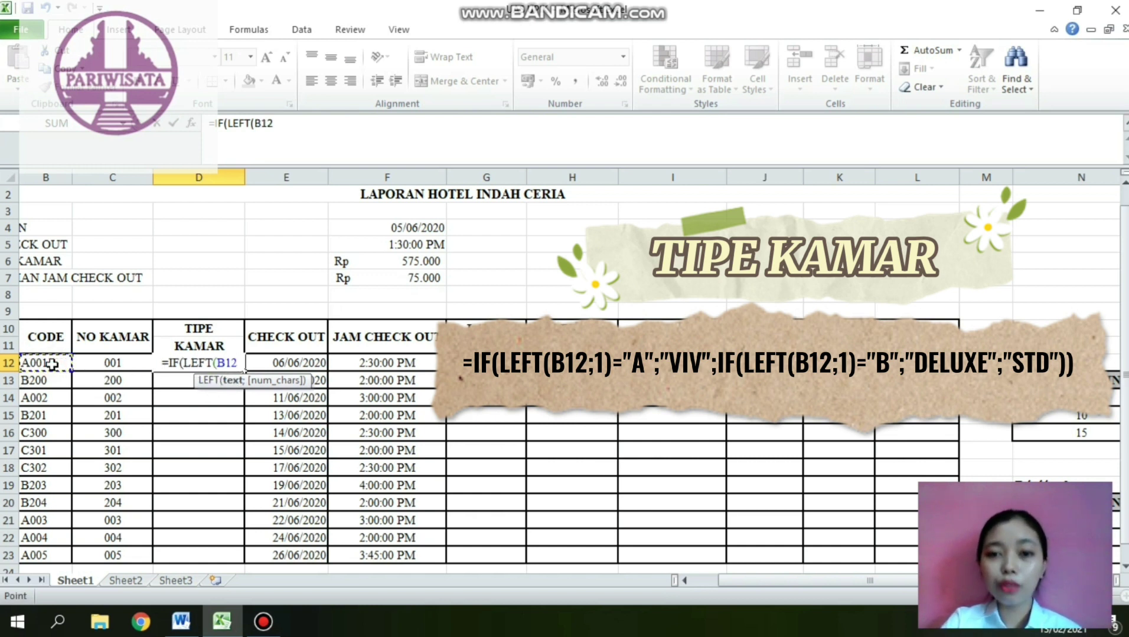
type(";")
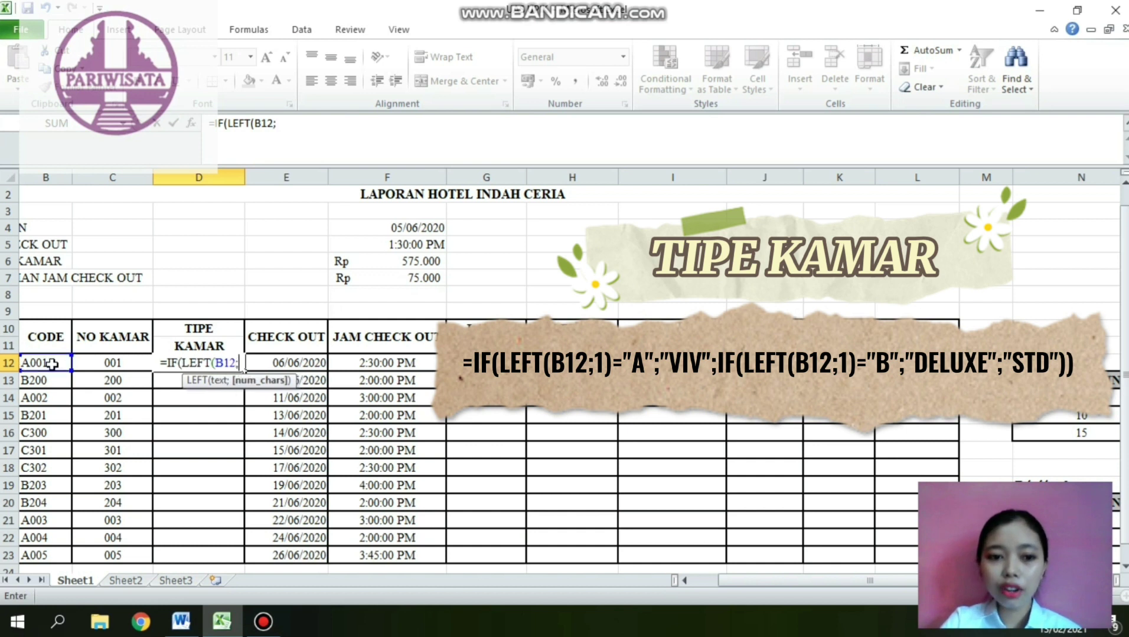
type("1")
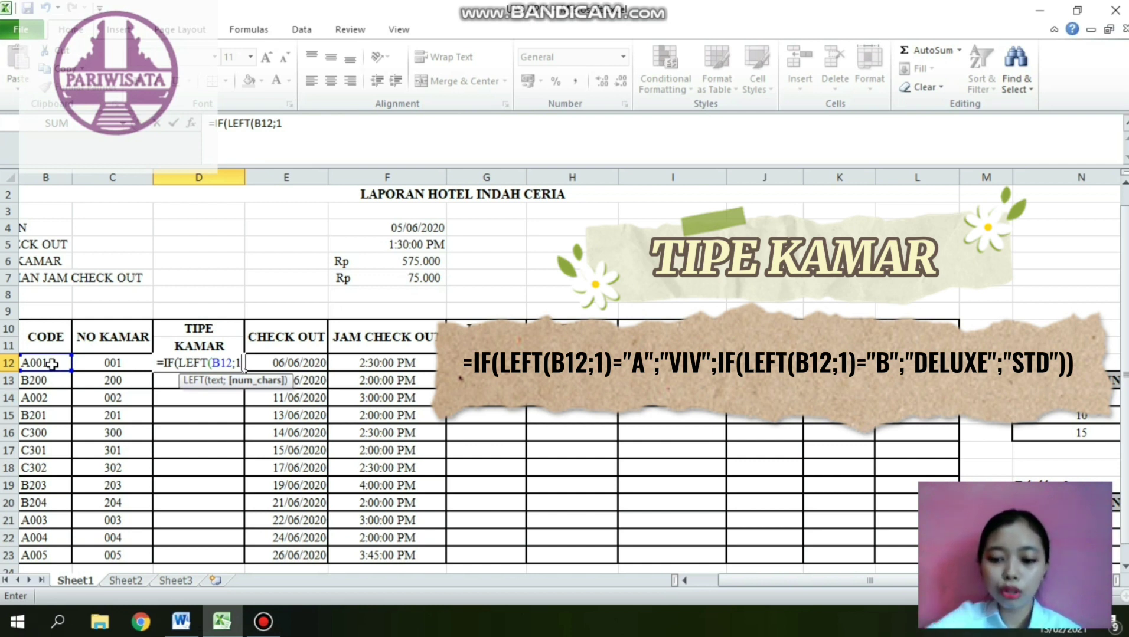
type(")=")
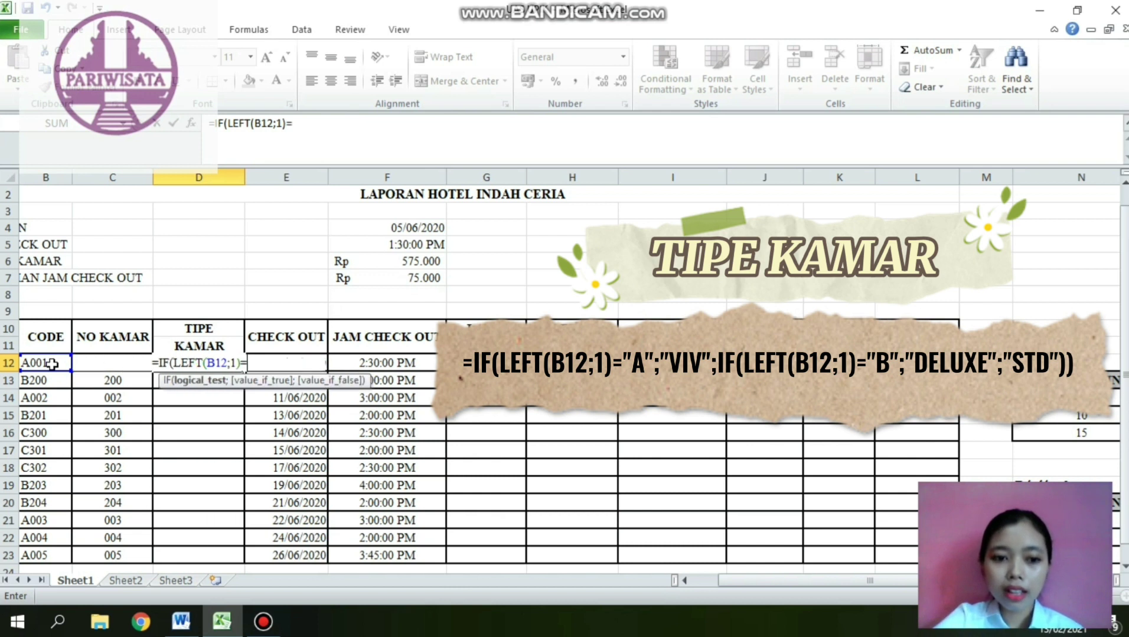
type("\"")
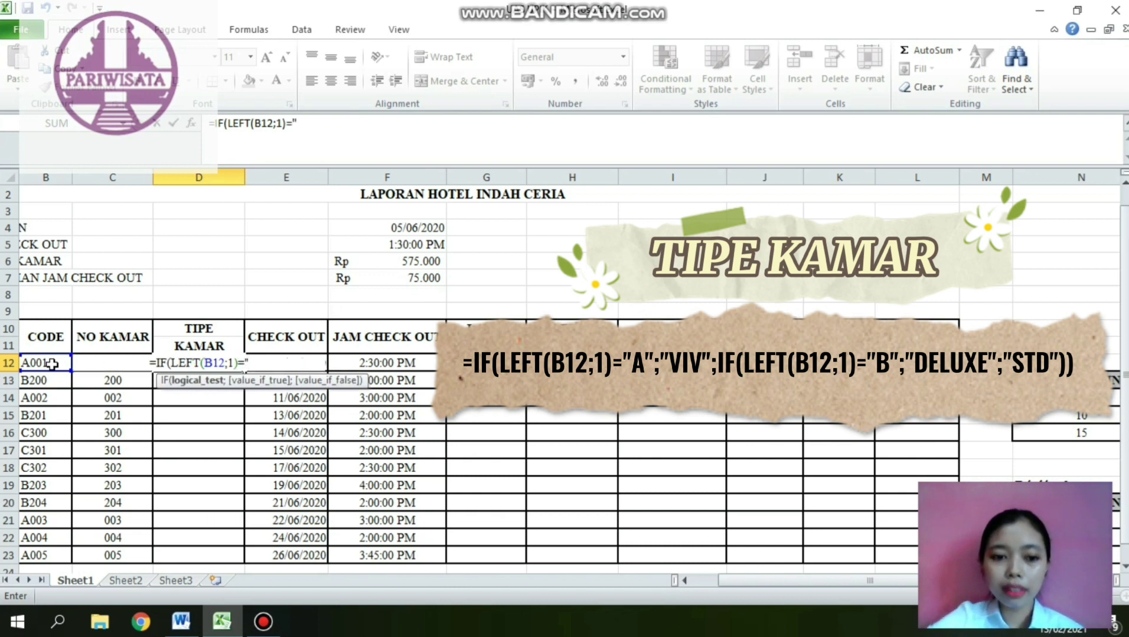
type("A")
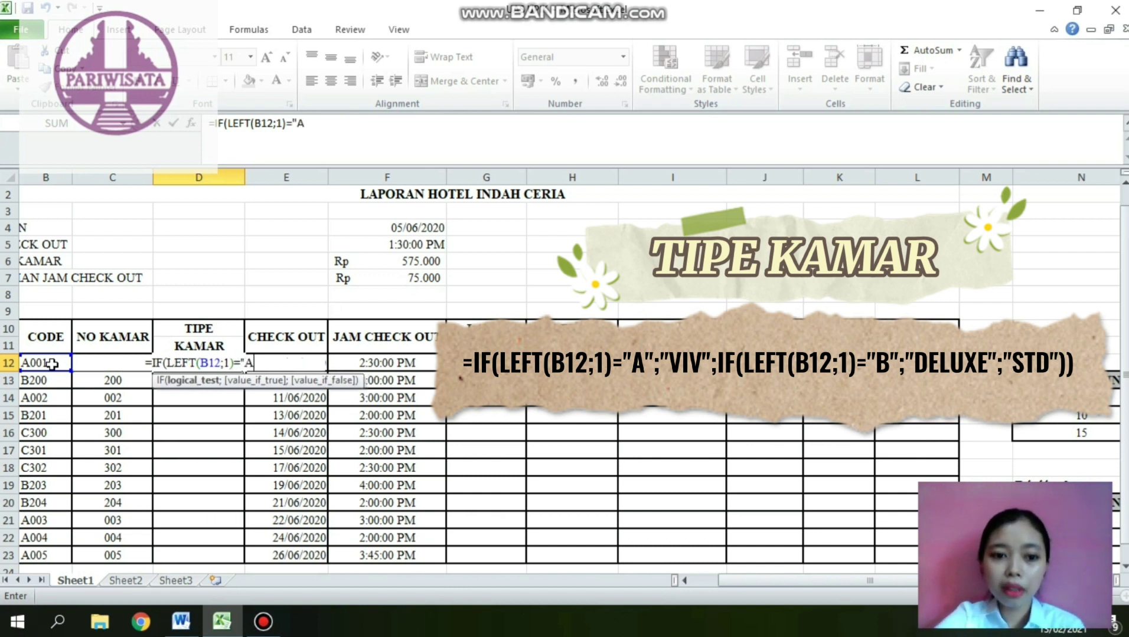
type("\"")
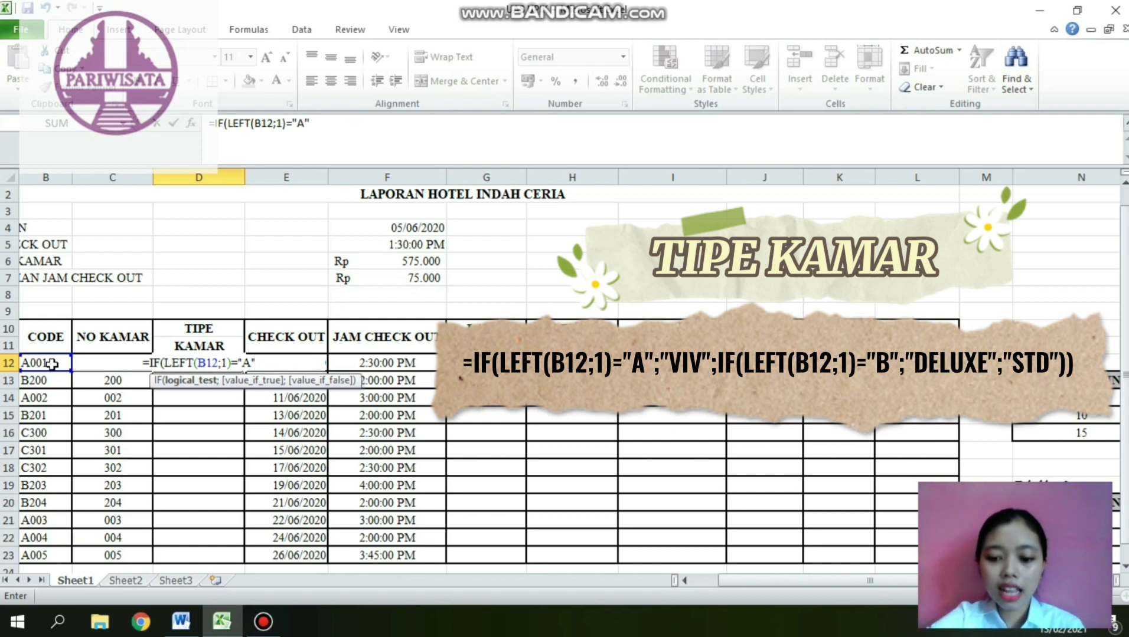
type(";")
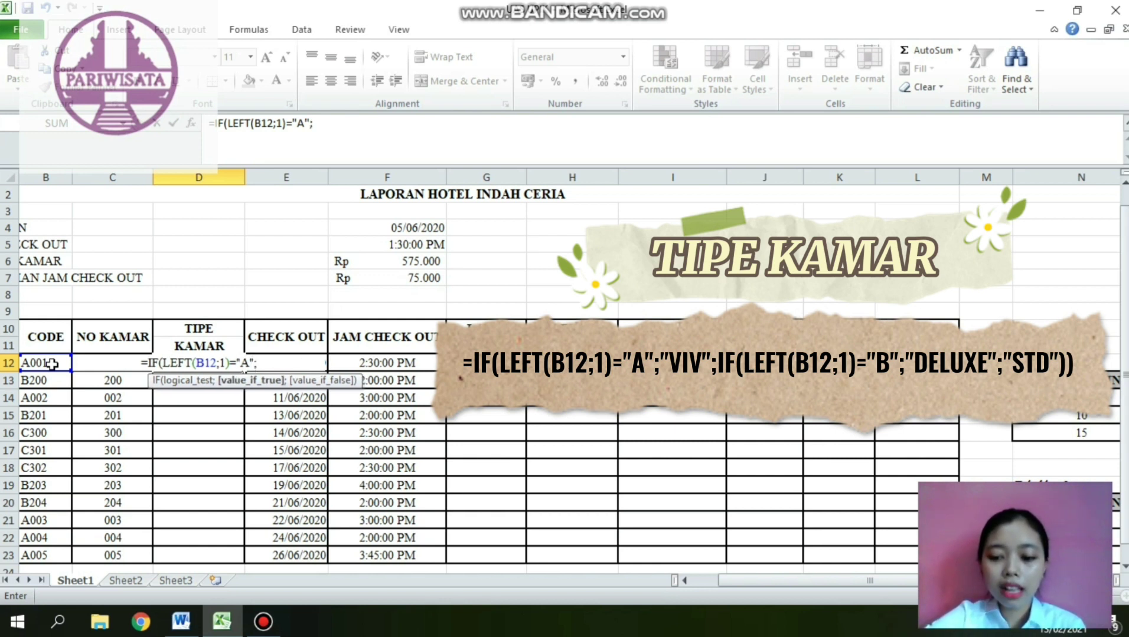
type("\"")
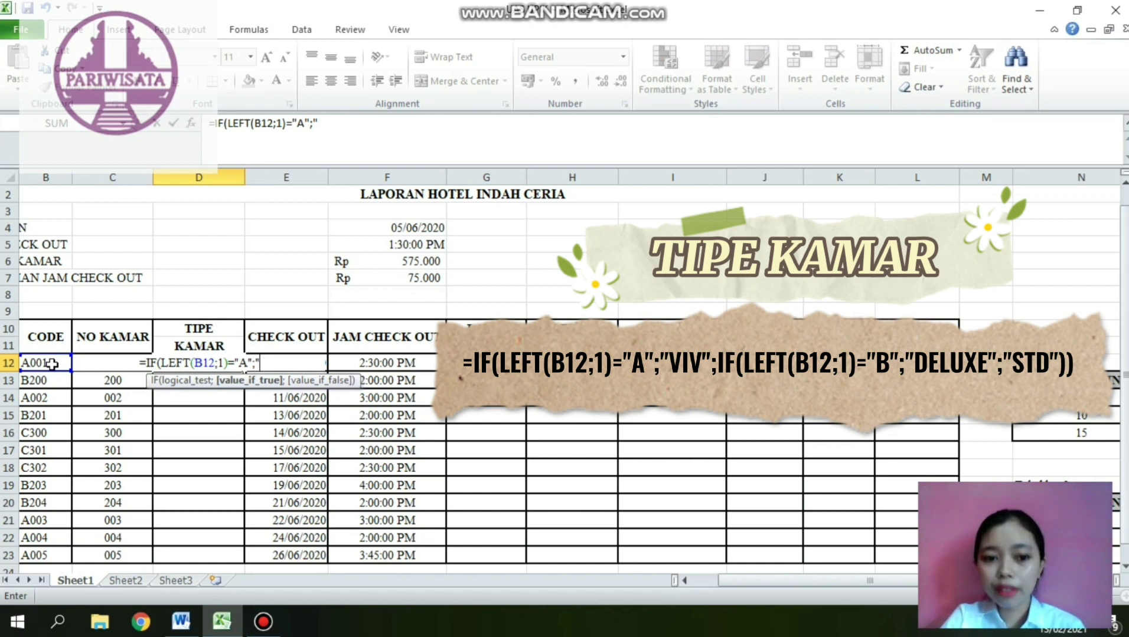
type("VIV")
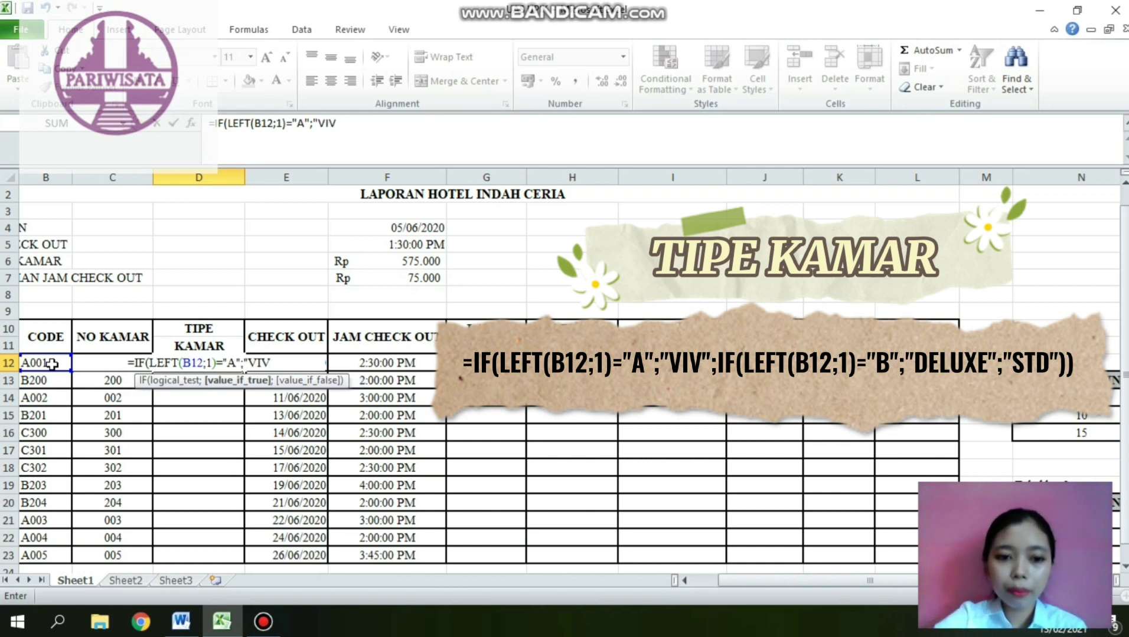
type("\";")
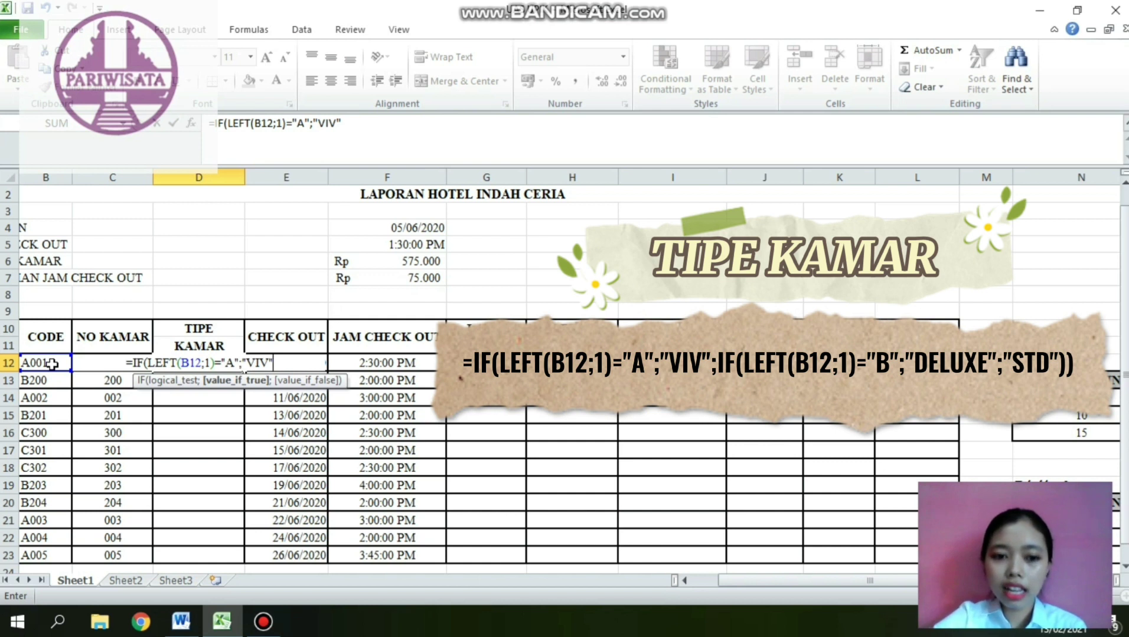
Step: Add a nested condition IF(LEFT(B12;1)="B"; as the false branch of the D12 formula
type("IF")
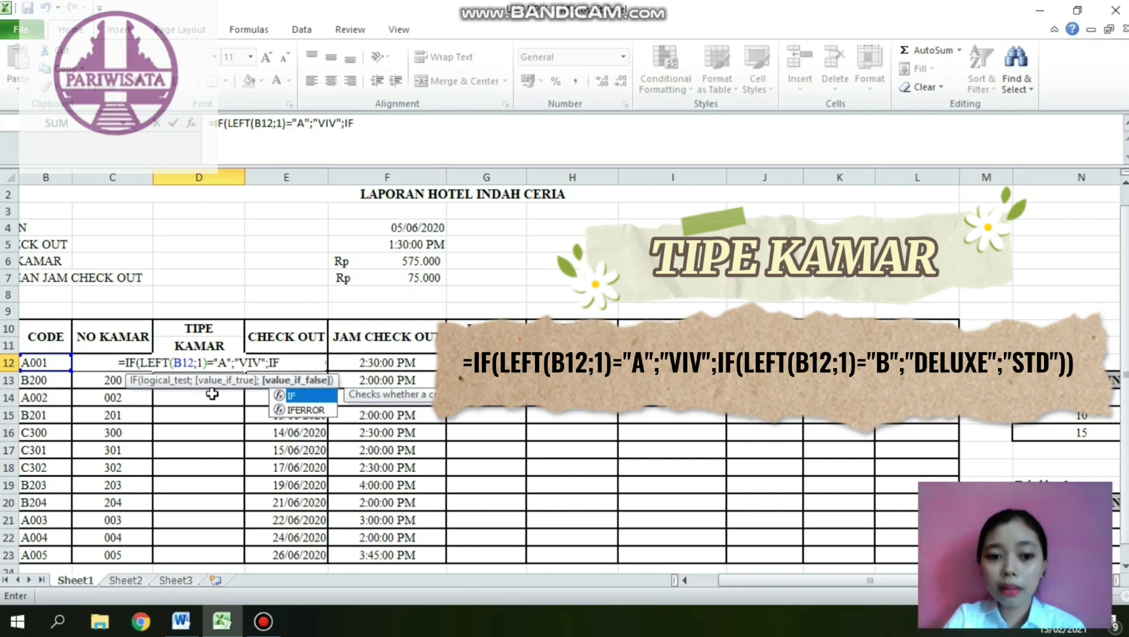
double_click(289, 396)
type("LE")
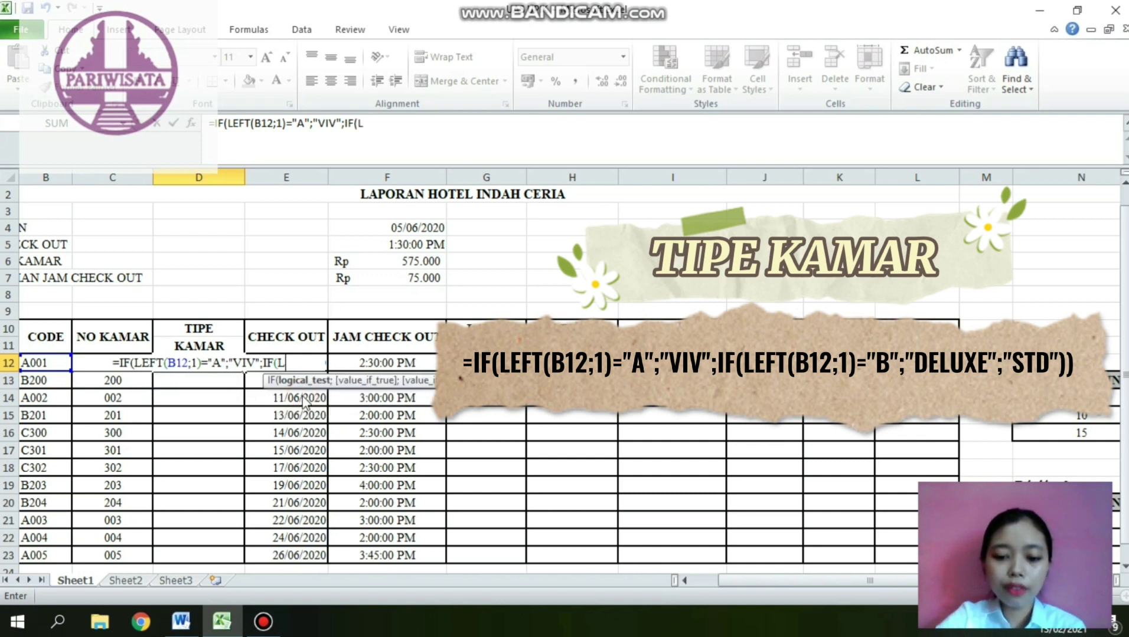
type("FT")
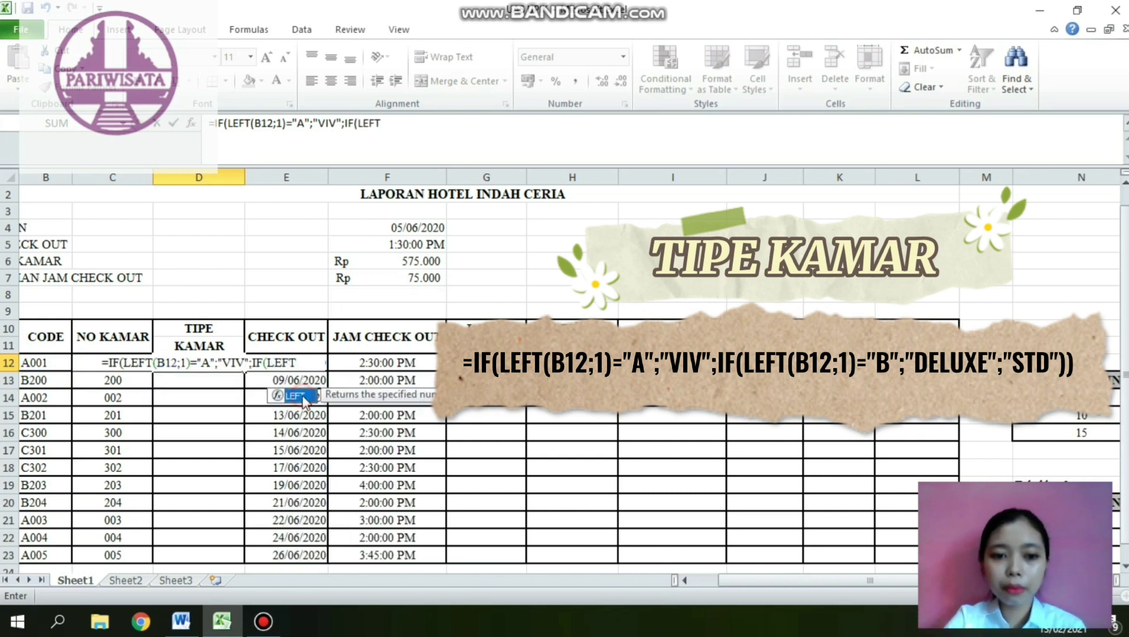
double_click(297, 396)
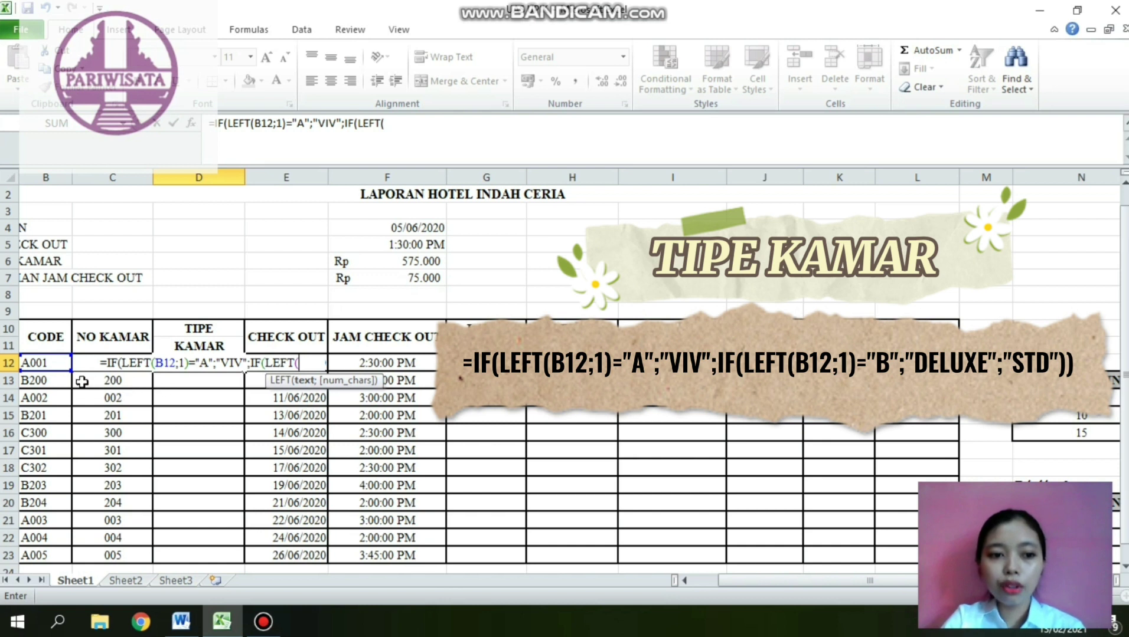
left_click(45, 365)
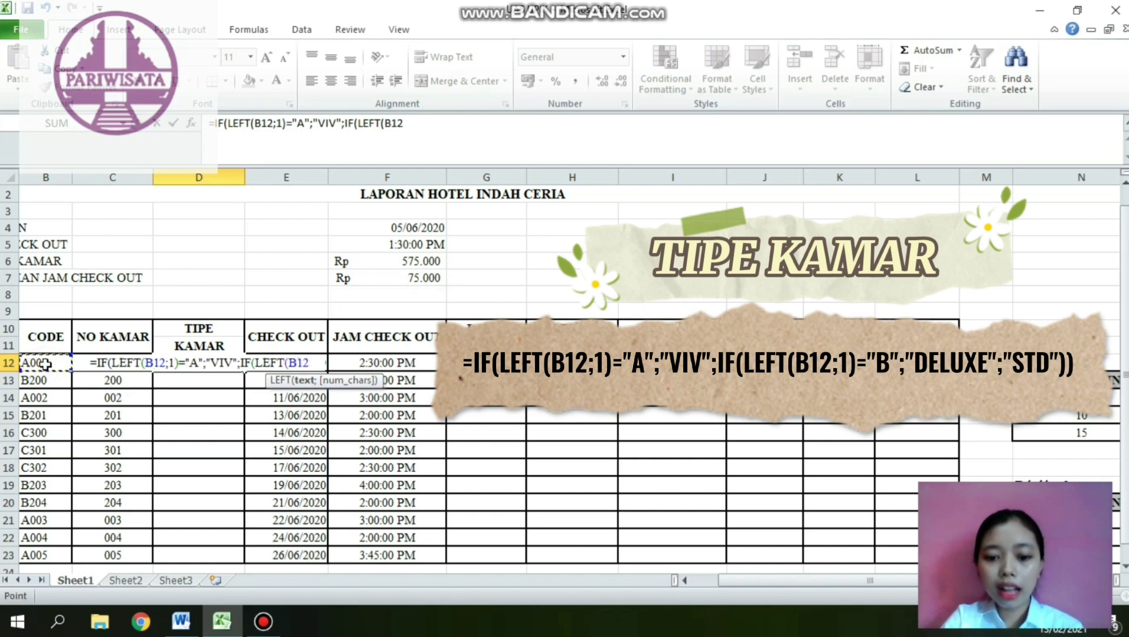
type(";1")
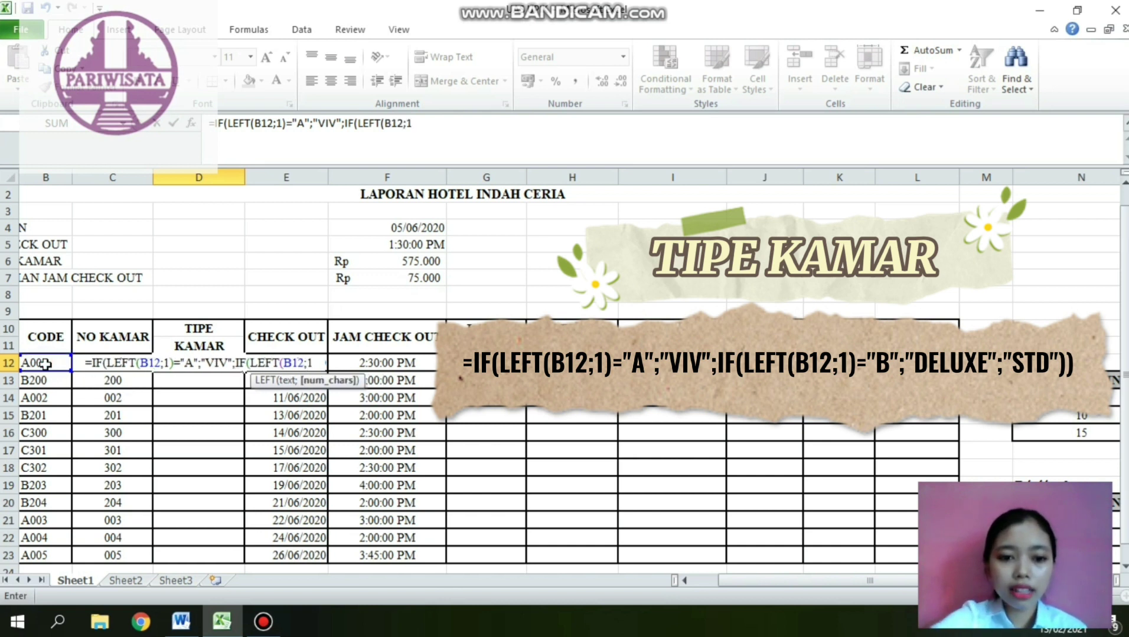
type(")")
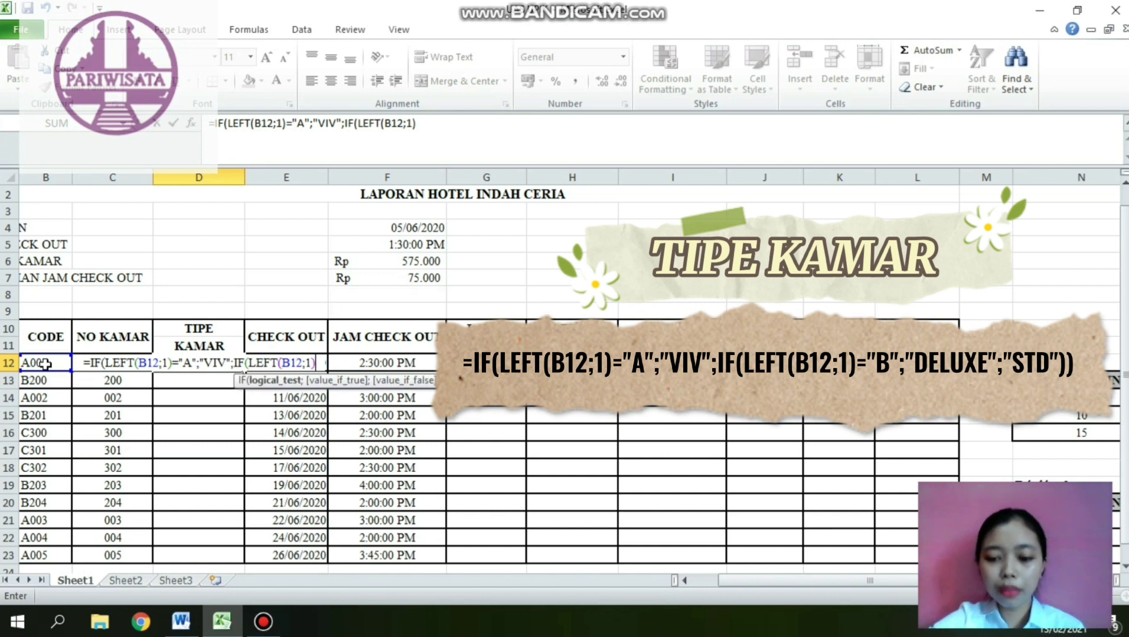
type("=\"")
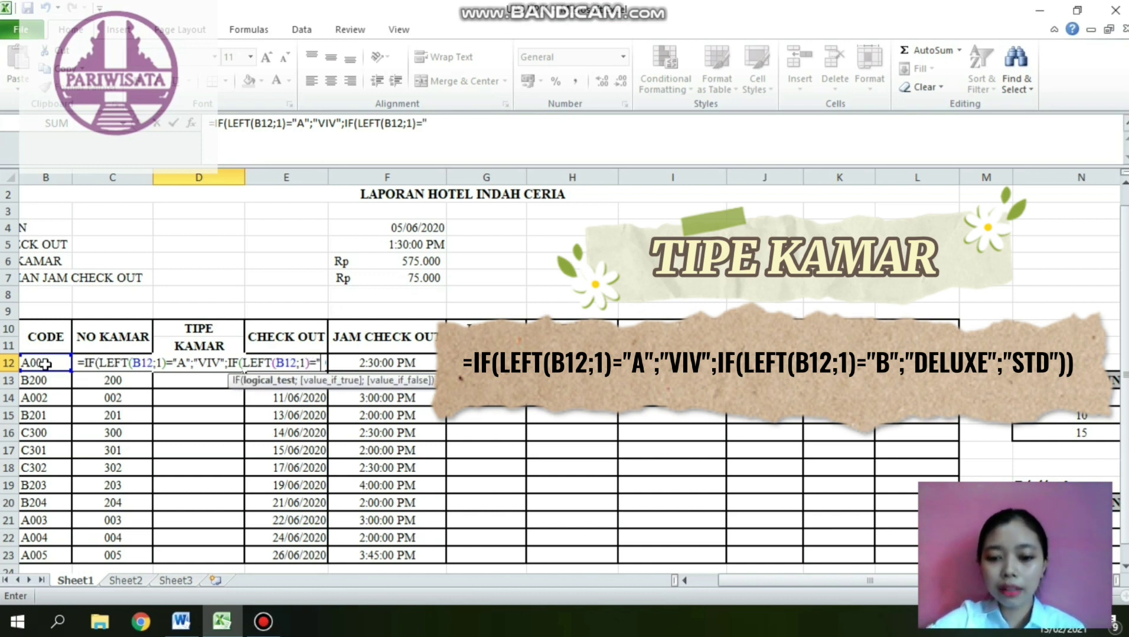
type("B")
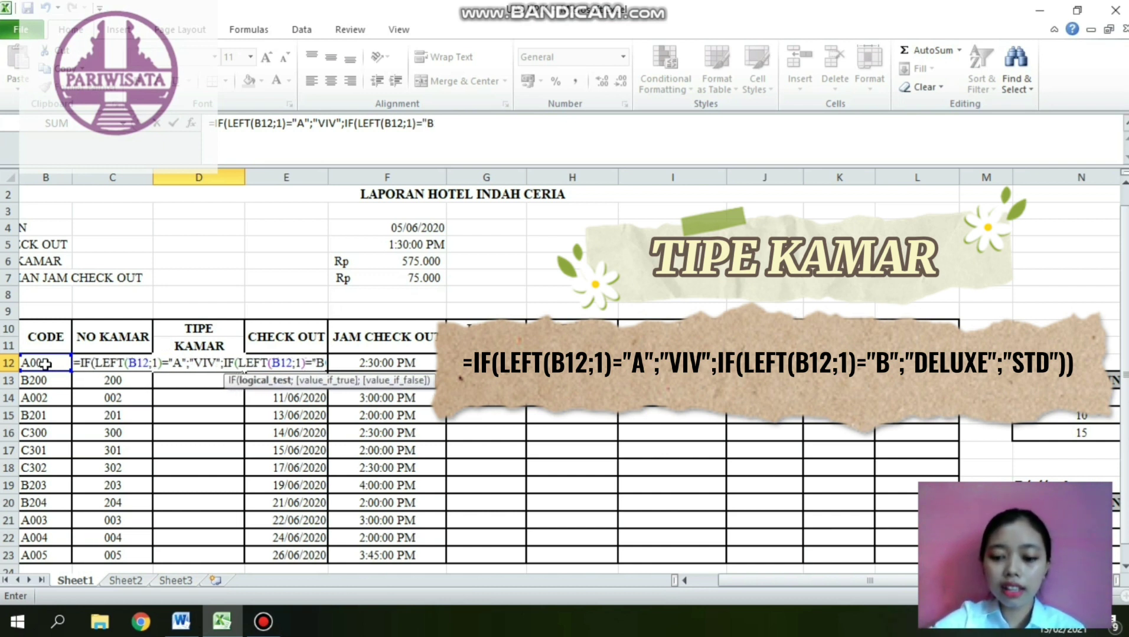
type("\";")
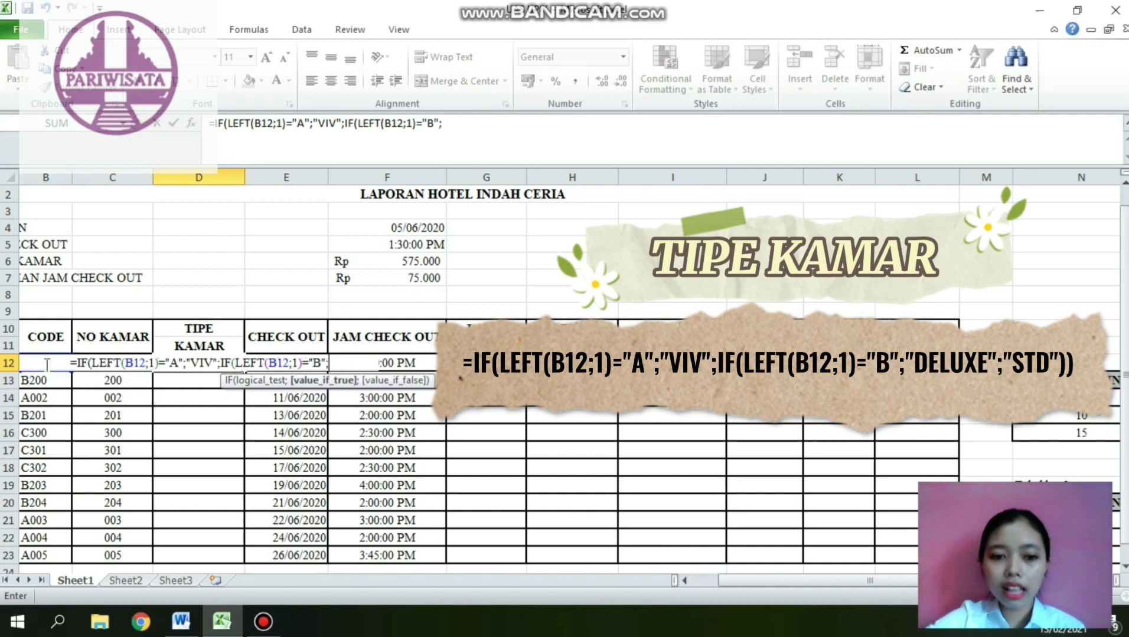
Step: Finish the nested IF in D12 with "DELUXE";"STD")) and enter the formula
type("\"")
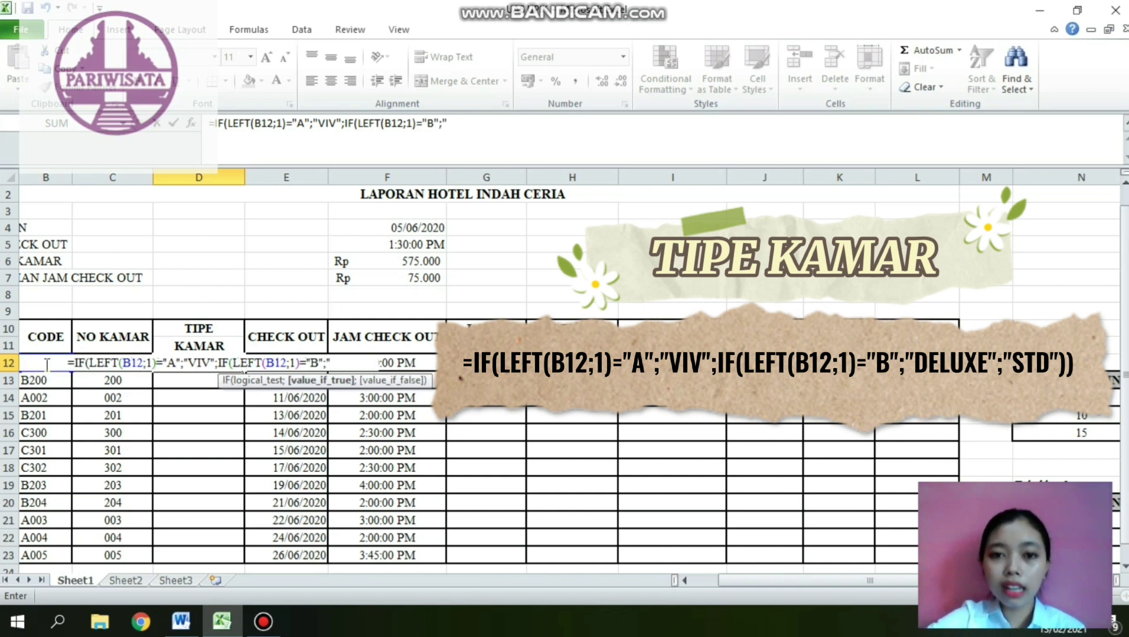
type("DELU")
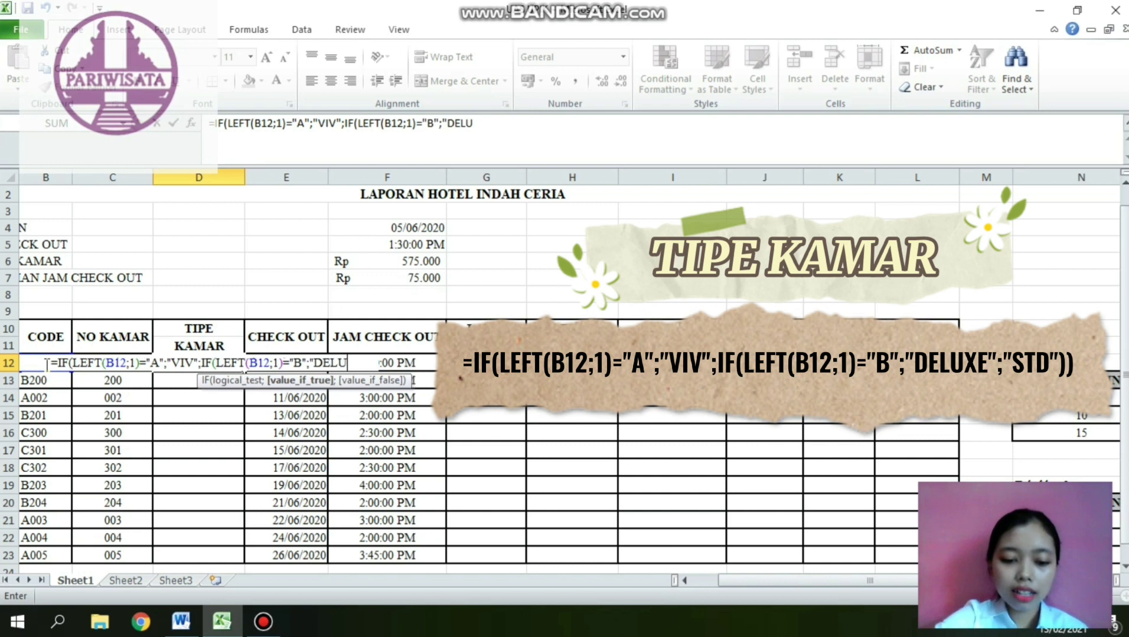
type("XE\"")
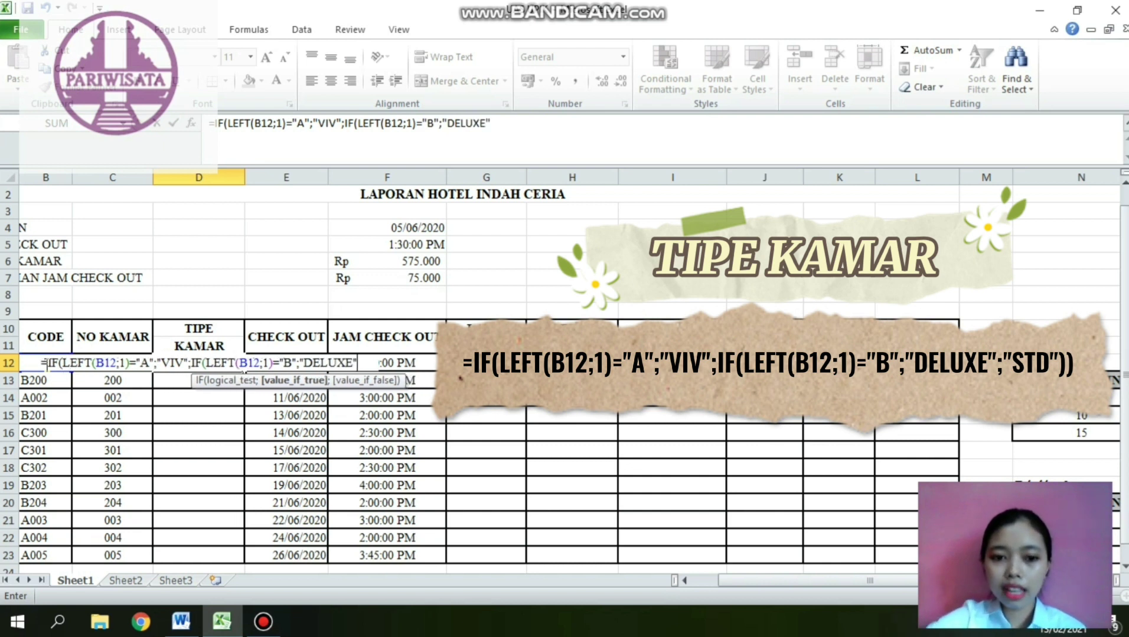
type(";\"")
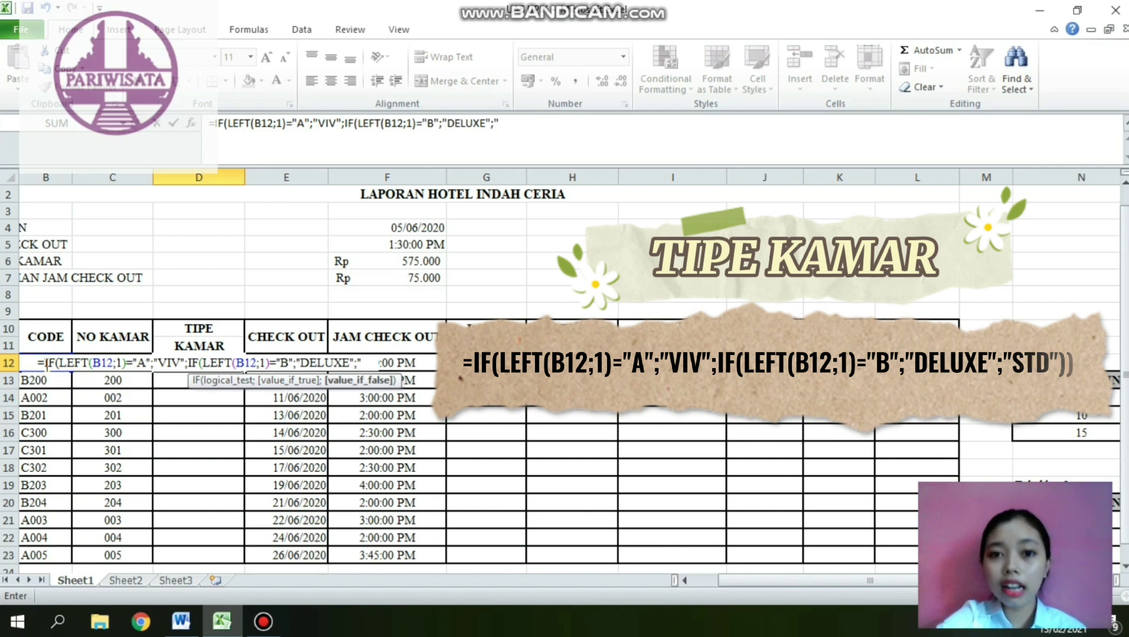
type("STD")
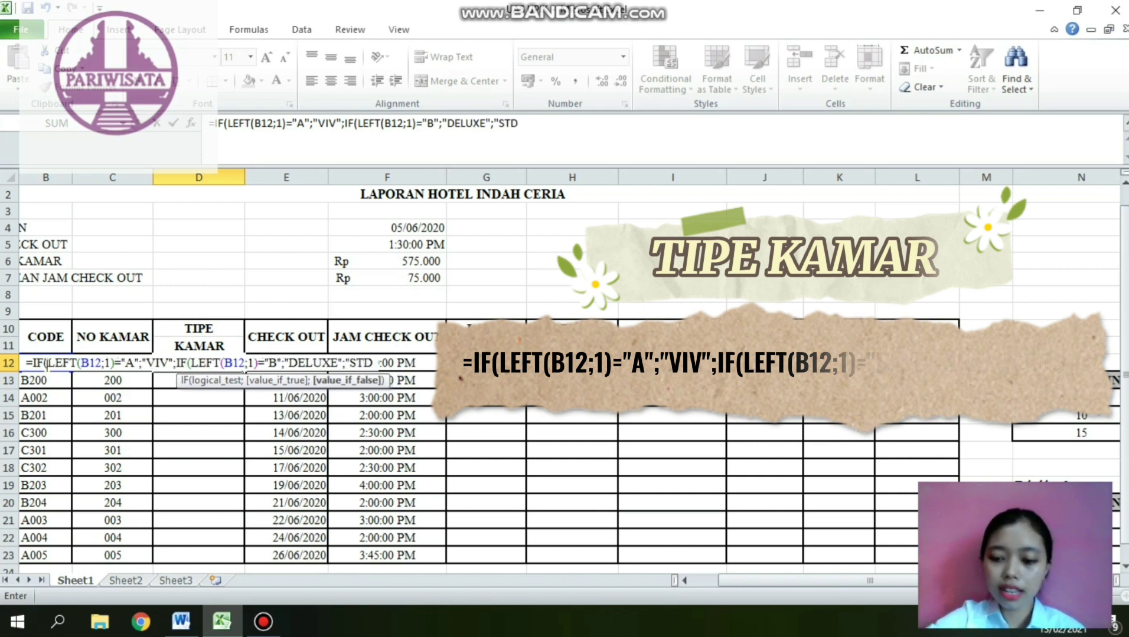
type("\"))")
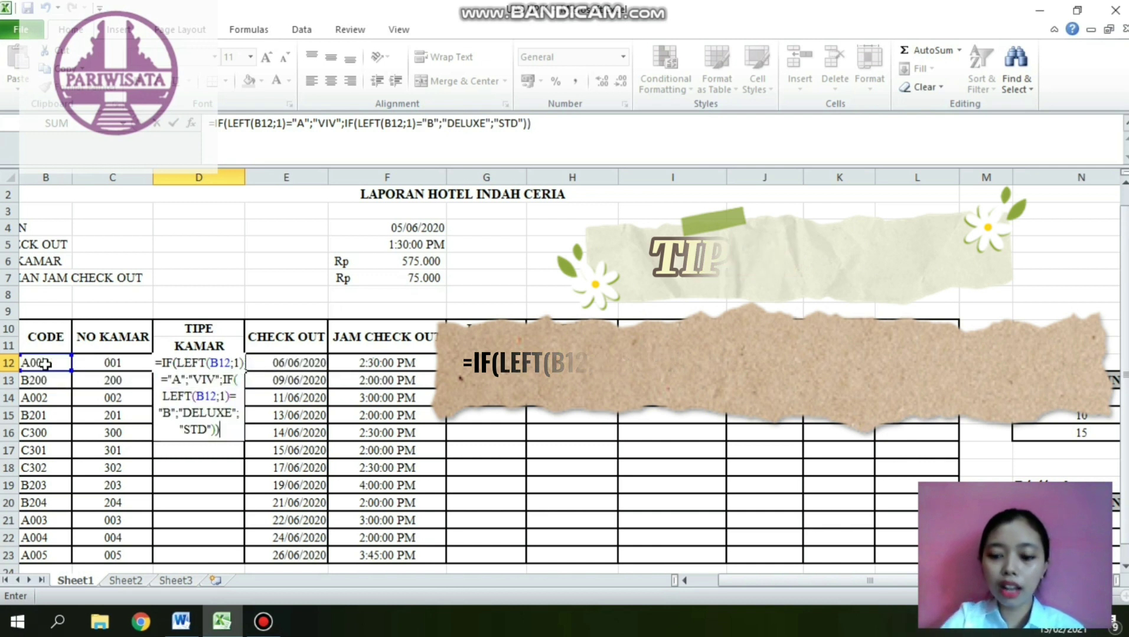
key("Return")
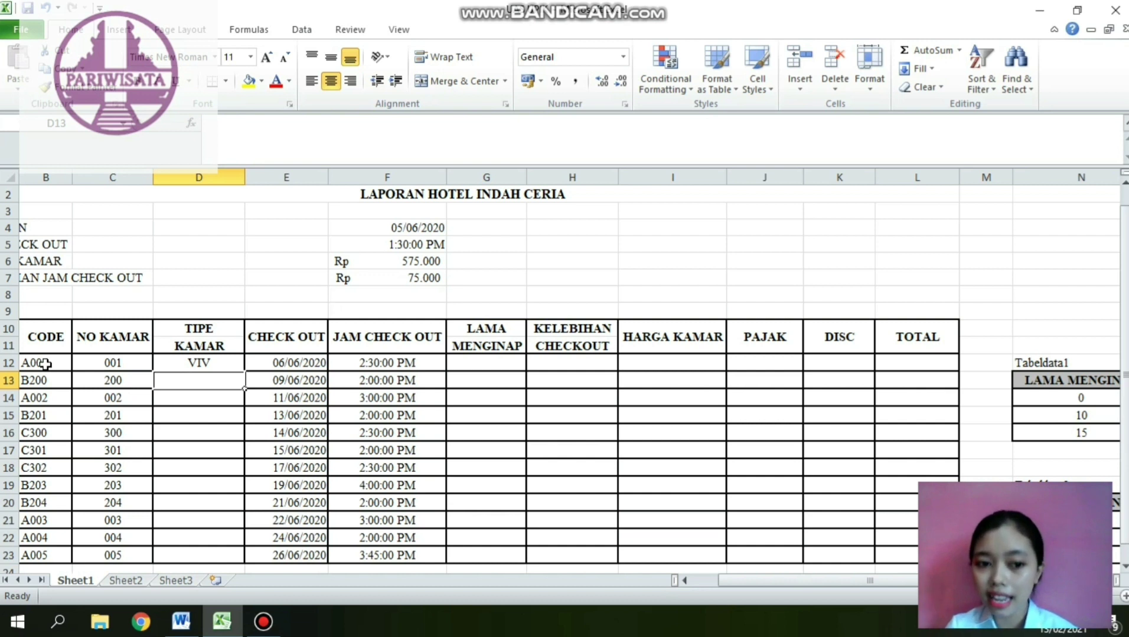
Step: Copy the TIPE KAMAR formula from D12 down through D23
left_click(181, 363)
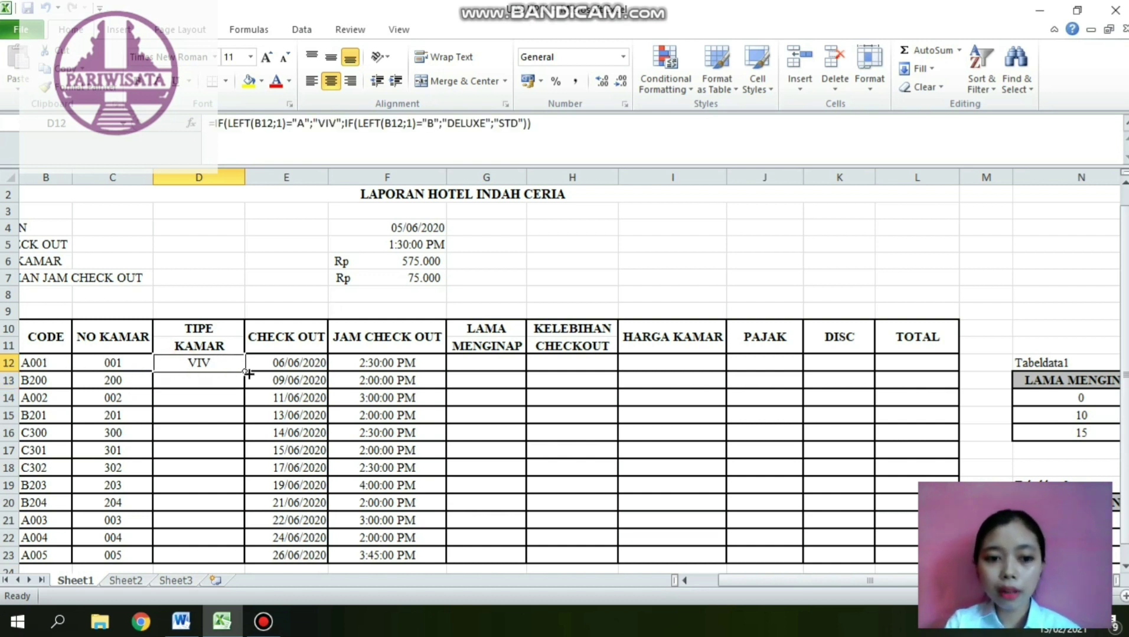
left_click_drag(243, 372, 241, 559)
left_click(273, 534)
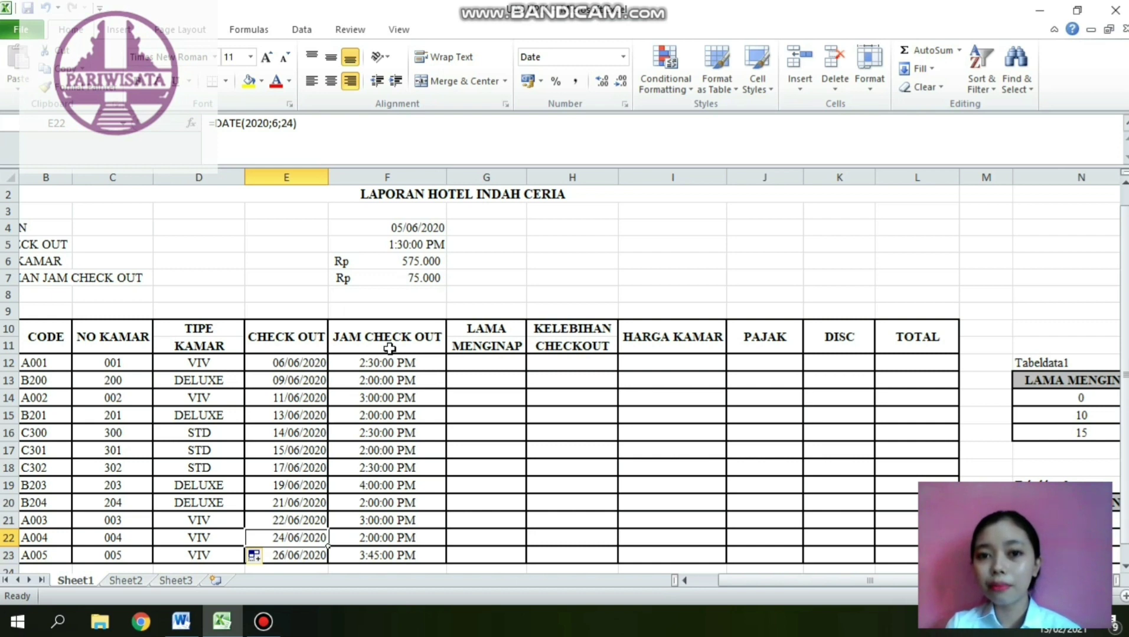
Step: Check the LAMA MENGINAP rule in the Word exercise and return to cell G12 in Excel
left_click(484, 362)
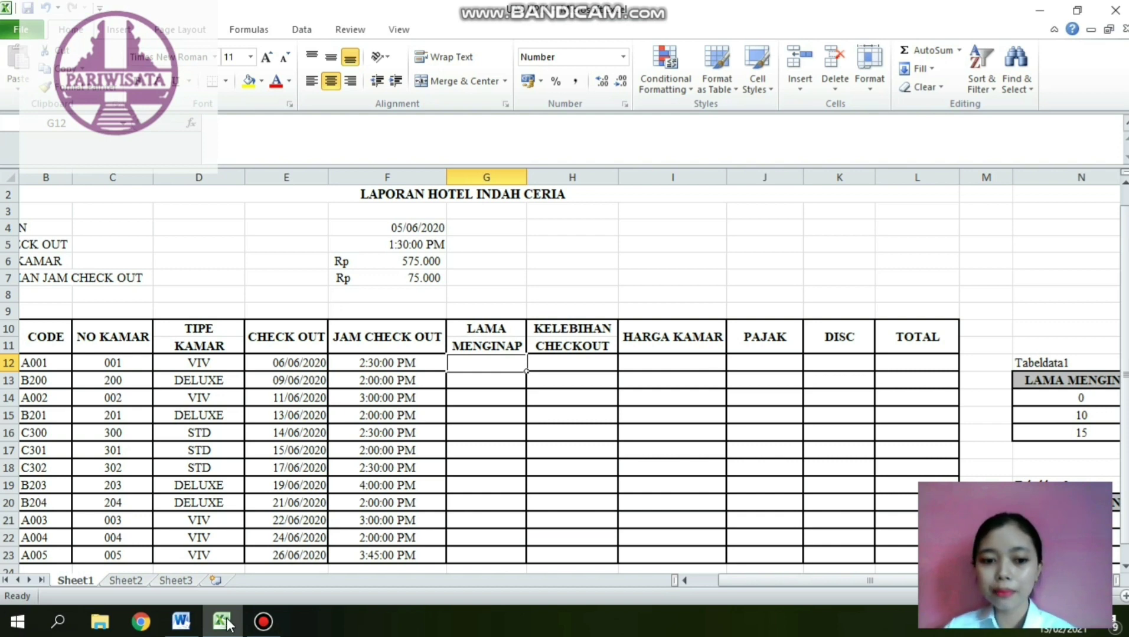
left_click(177, 628)
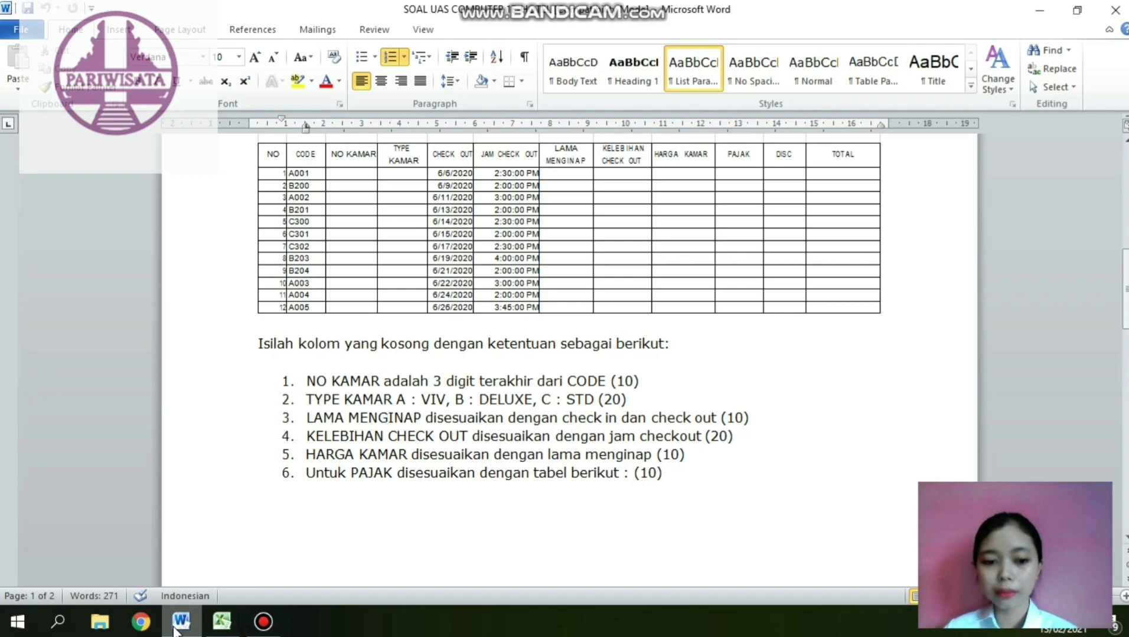
left_click(227, 629)
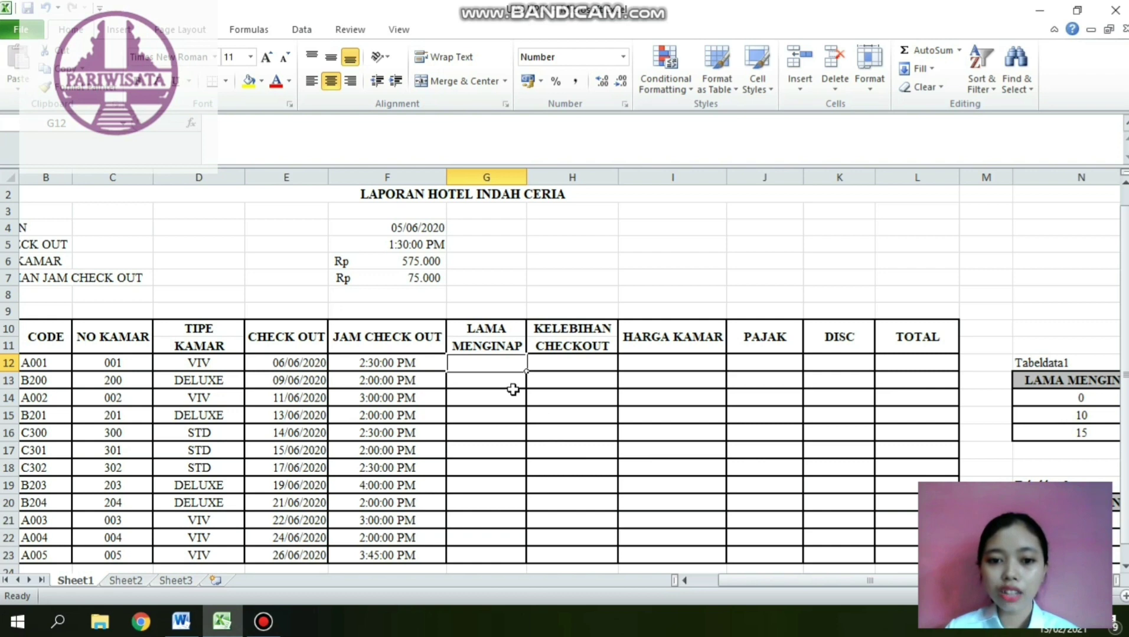
Step: Build the LAMA MENGINAP formula =E12-$F$4 in G12, with the check-in date as an absolute reference
type("=")
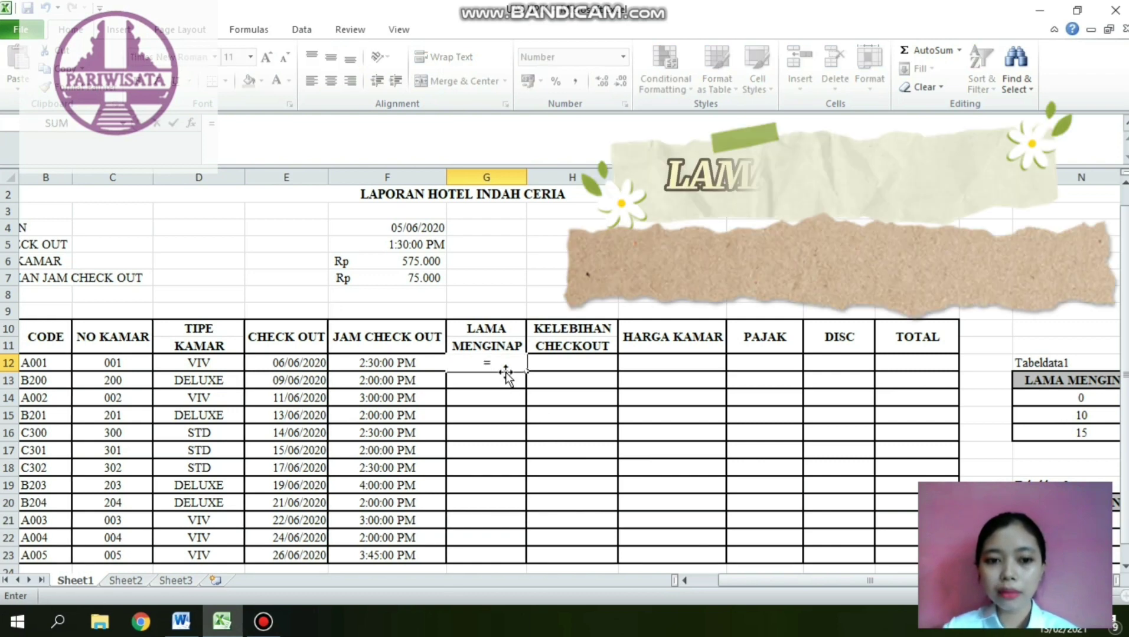
left_click(296, 365)
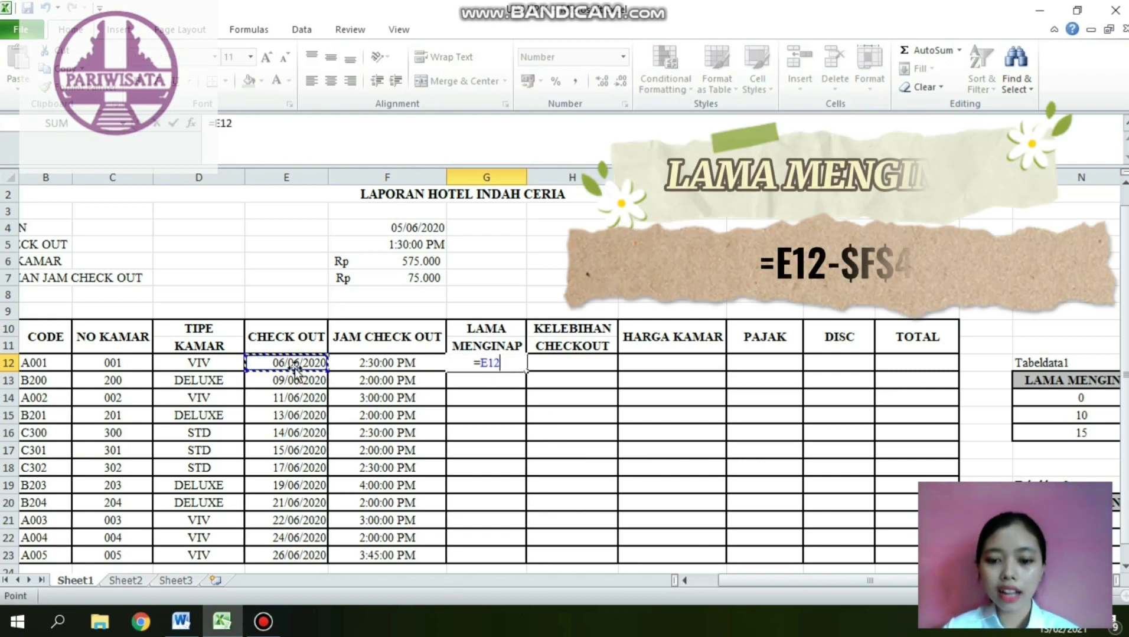
type("-")
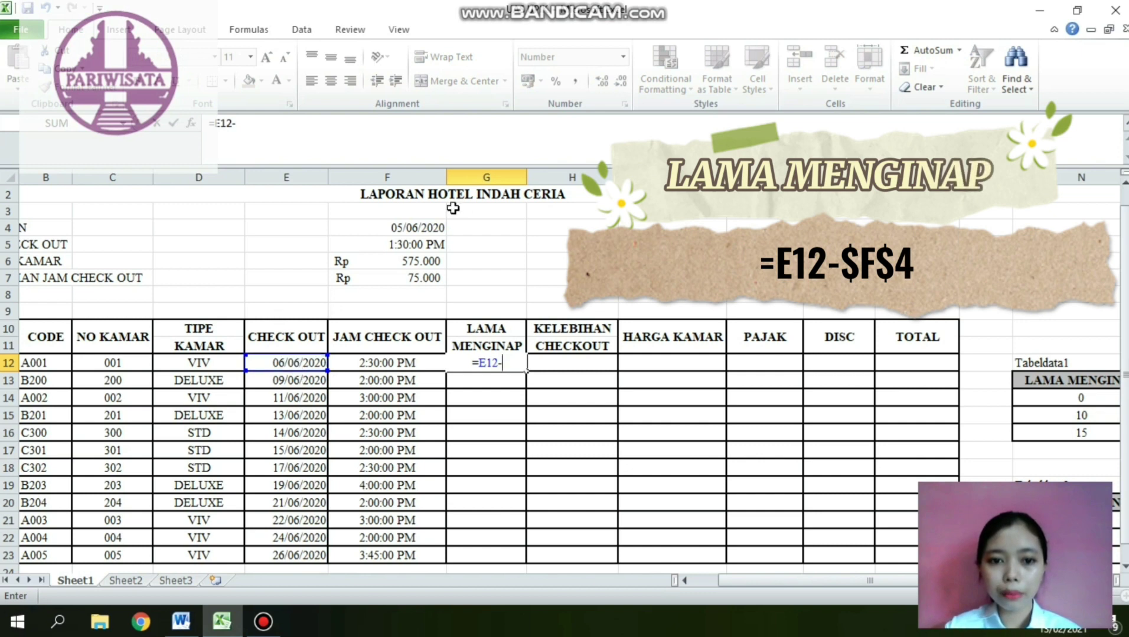
left_click(416, 226)
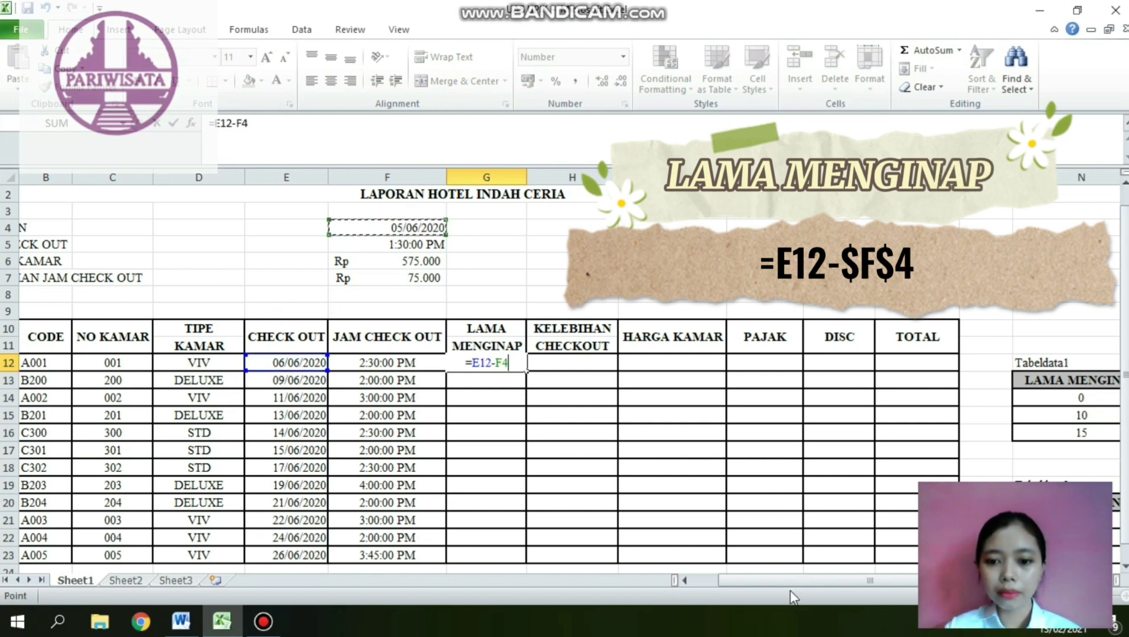
left_click_drag(791, 582, 766, 589)
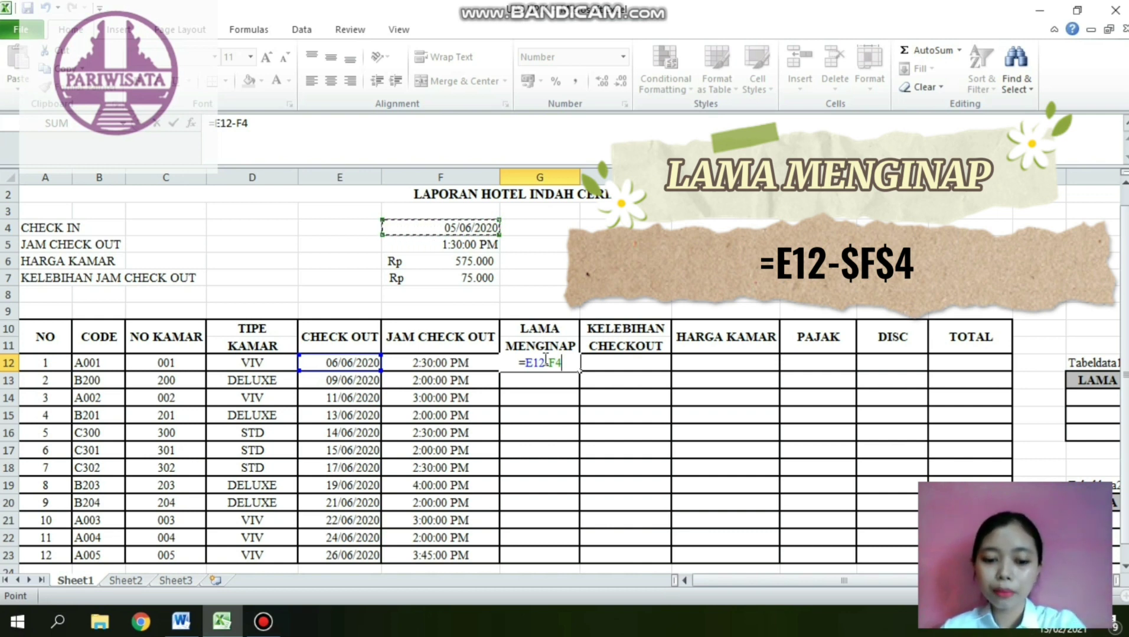
key("F4")
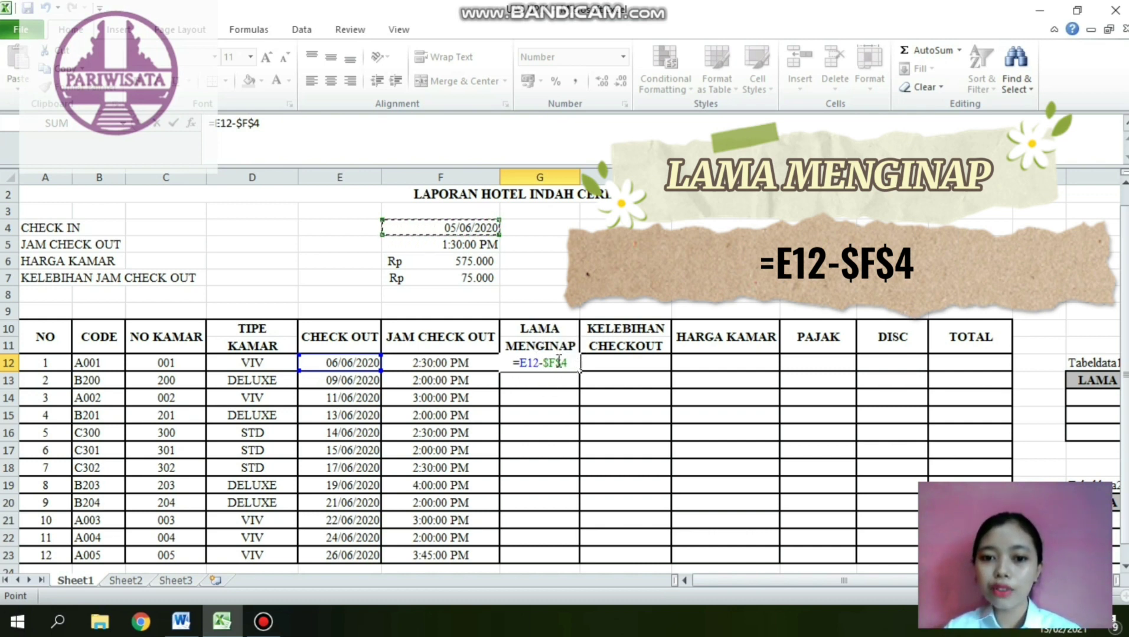
Step: Cycle the check-in date reference in the G12 formula through its relative and mixed forms back to $F$4
left_click(562, 365)
key("F4")
key("F4")
key("F4")
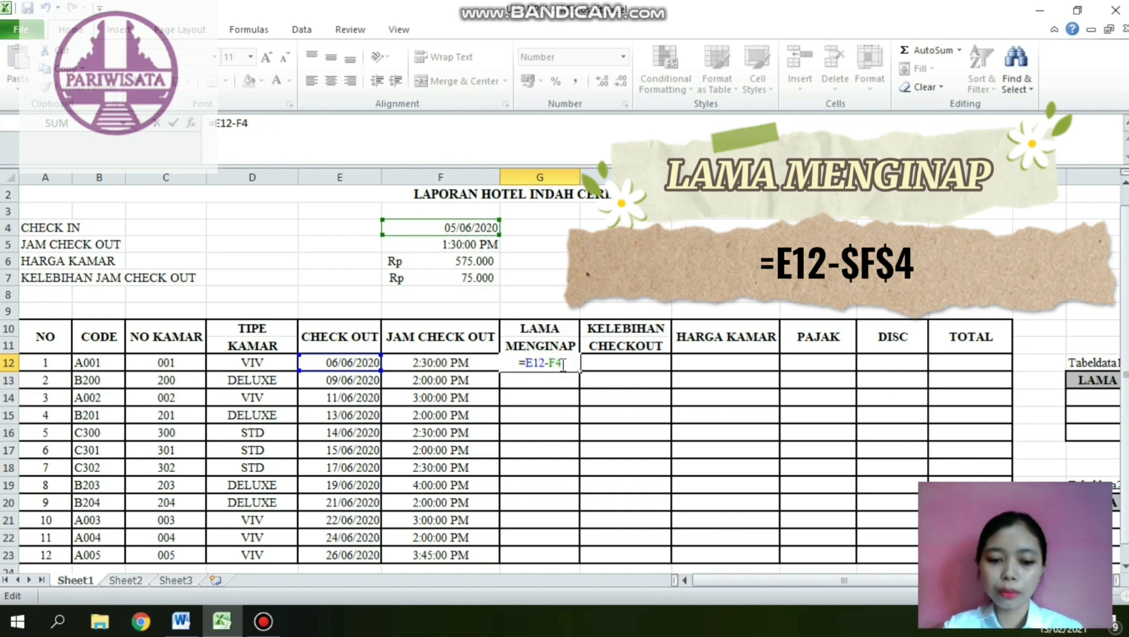
key("F4")
key("F4")
key("F4")
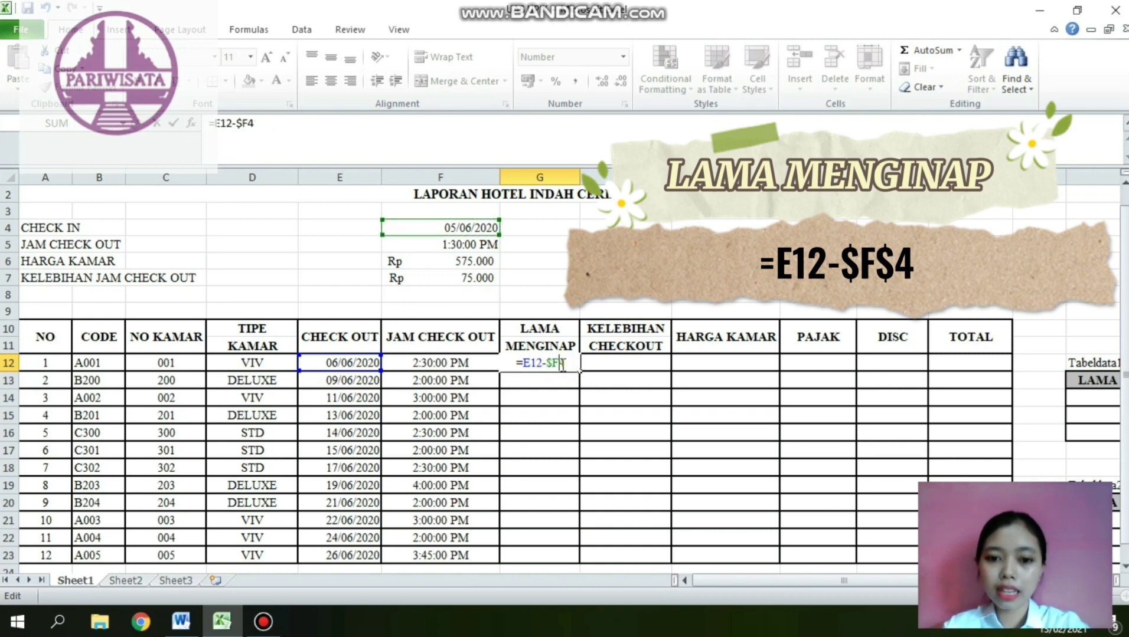
key("F4")
key("F4")
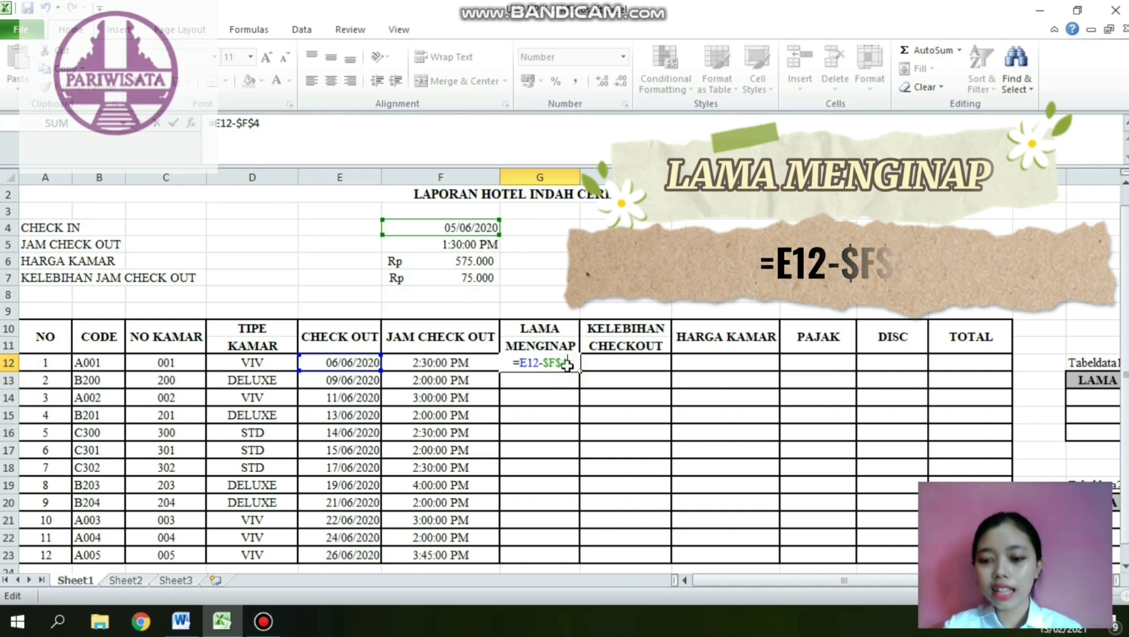
Step: Enter the LAMA MENGINAP formula in G12 and copy it down through G23
key("Return")
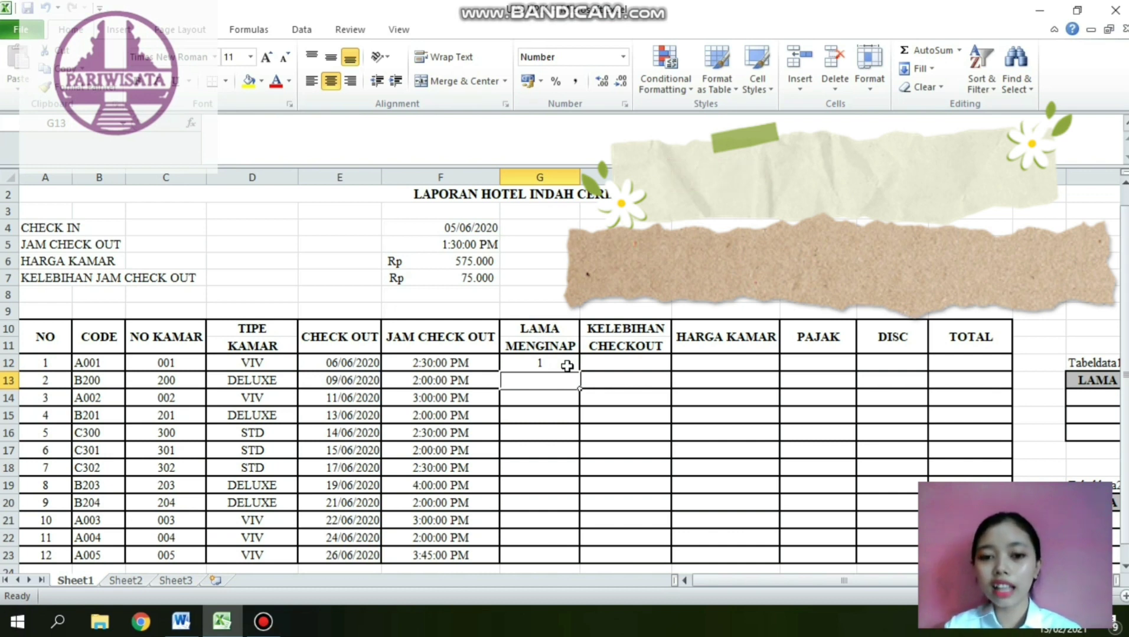
left_click(567, 366)
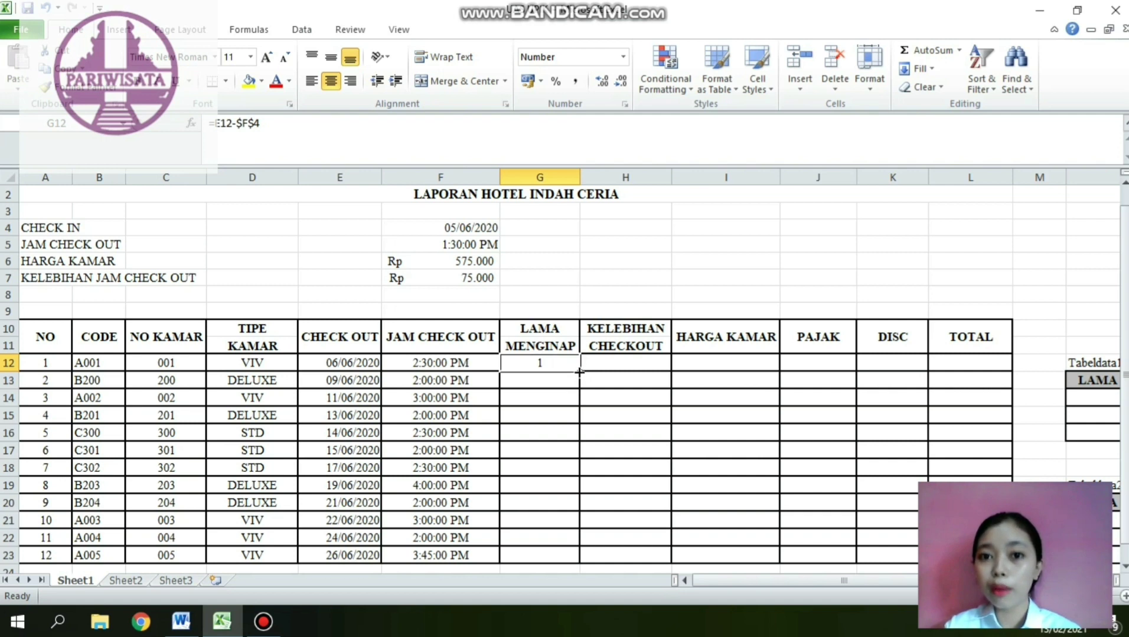
left_click_drag(579, 372, 587, 567)
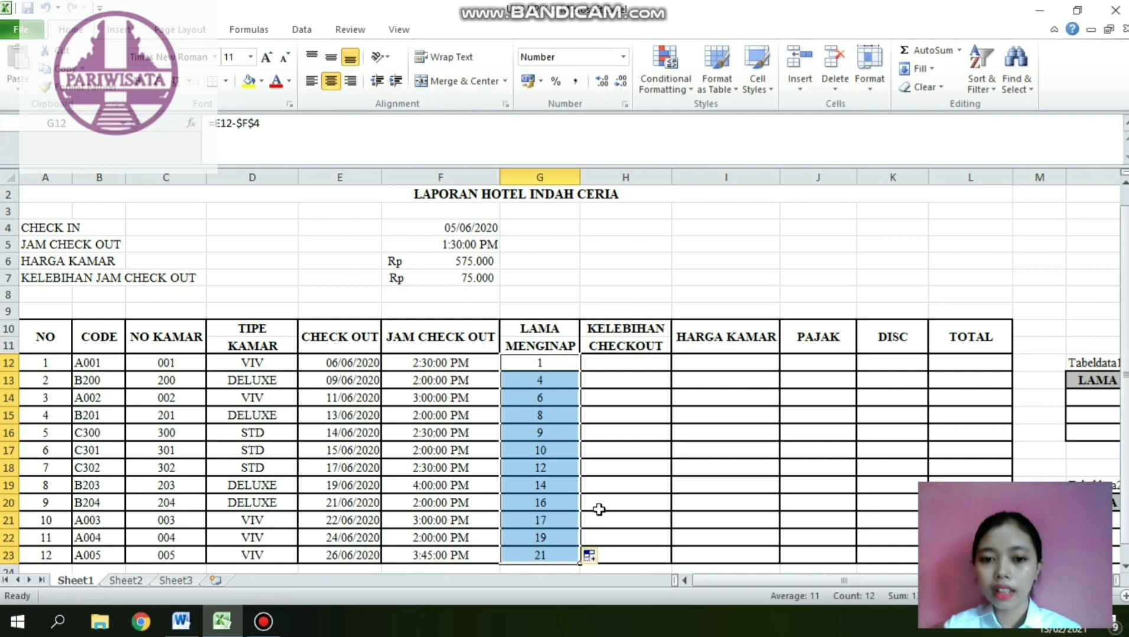
Step: Check the KELEBIHAN CHECK OUT rule in the Word exercise and return to cell H12 in Excel
left_click(605, 483)
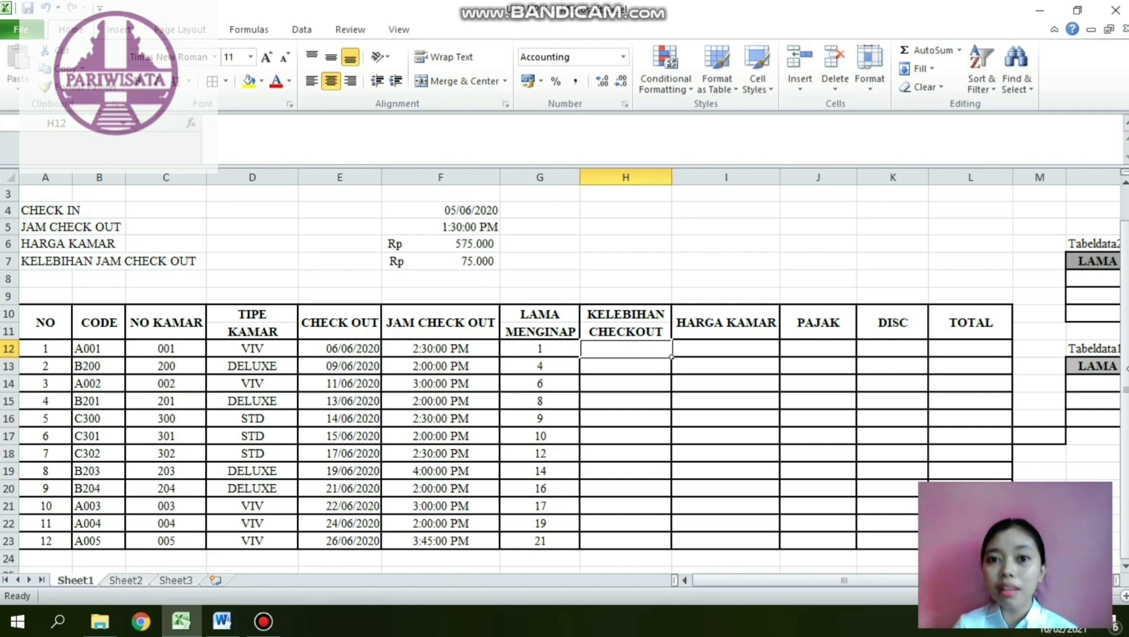
left_click(225, 625)
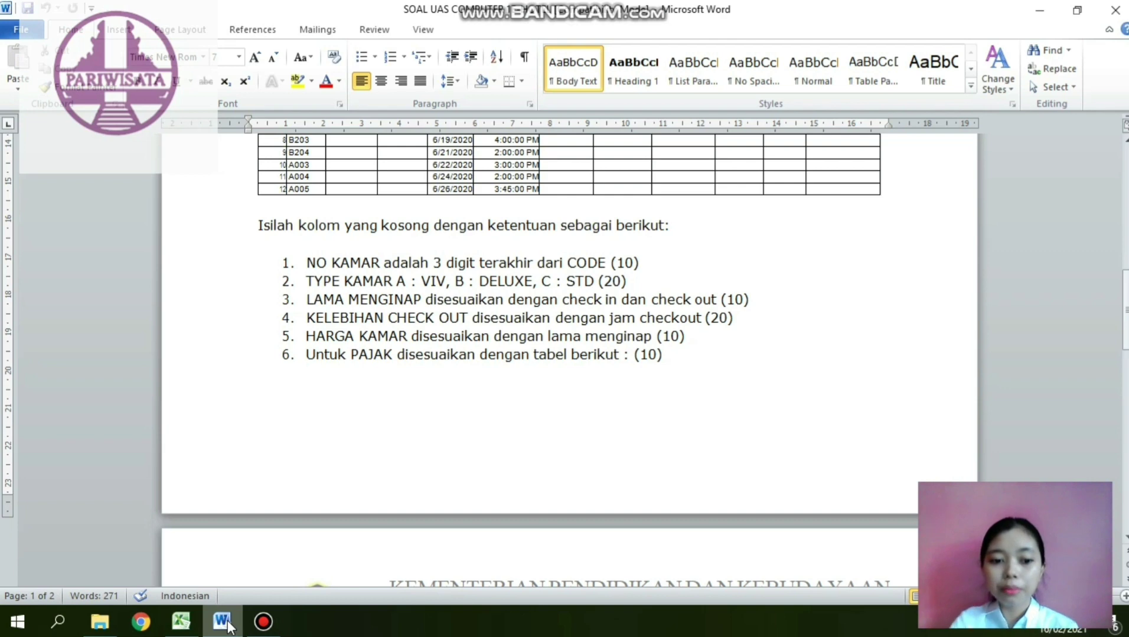
left_click(181, 626)
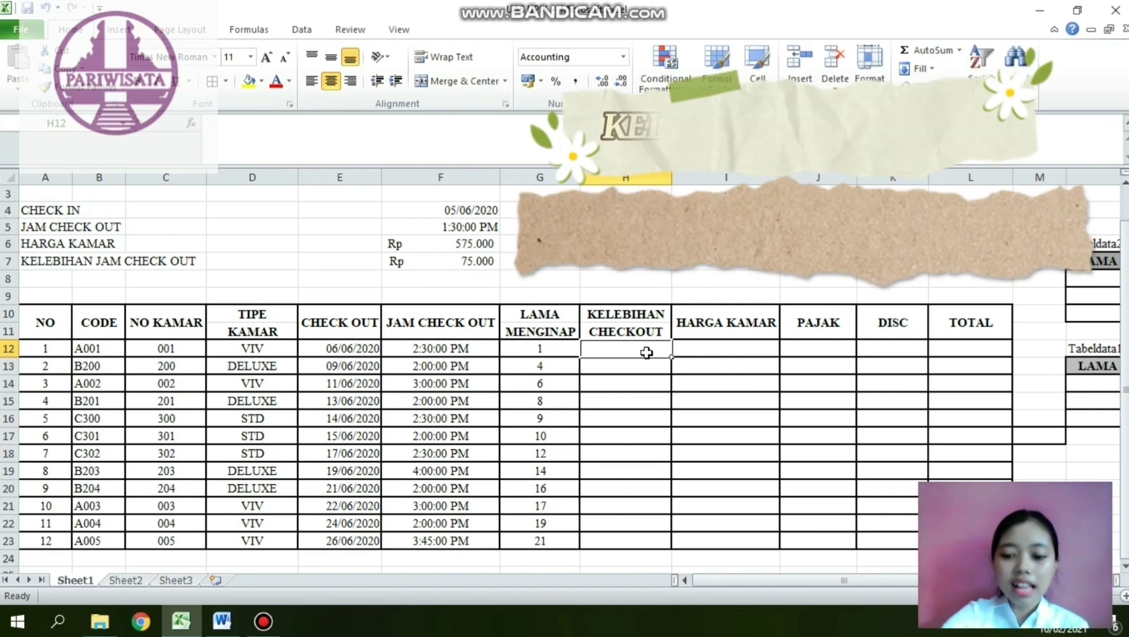
Step: Build the KELEBIHAN CHECKOUT formula =(F12-$F$5)*24*$F$7 in H12
type("=(")
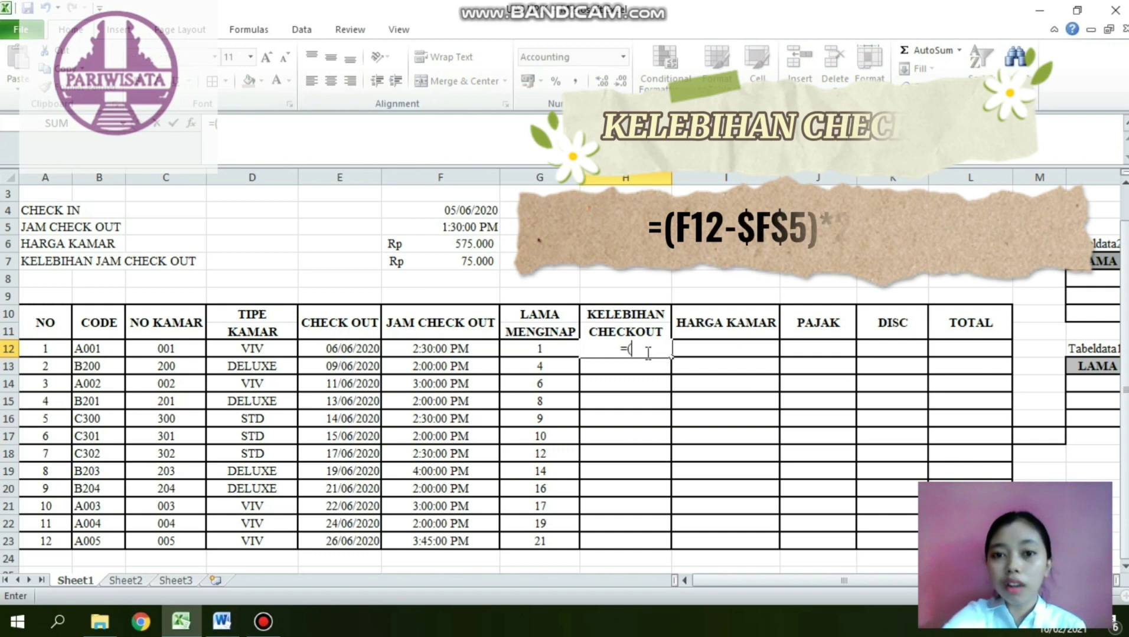
left_click(434, 349)
type("-")
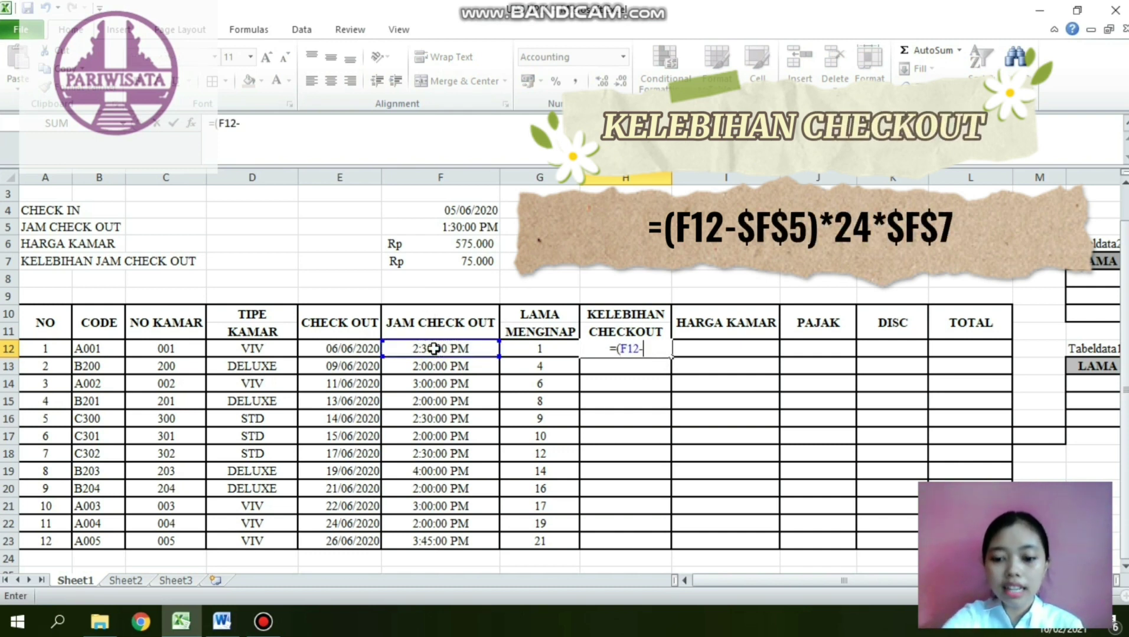
left_click(468, 228)
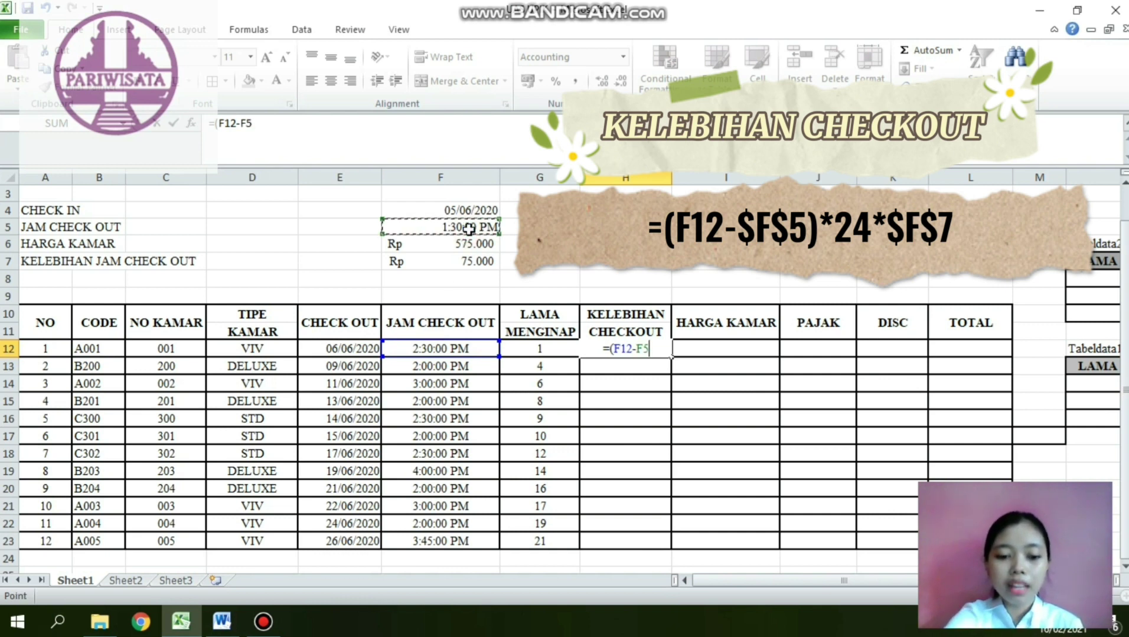
key("F4")
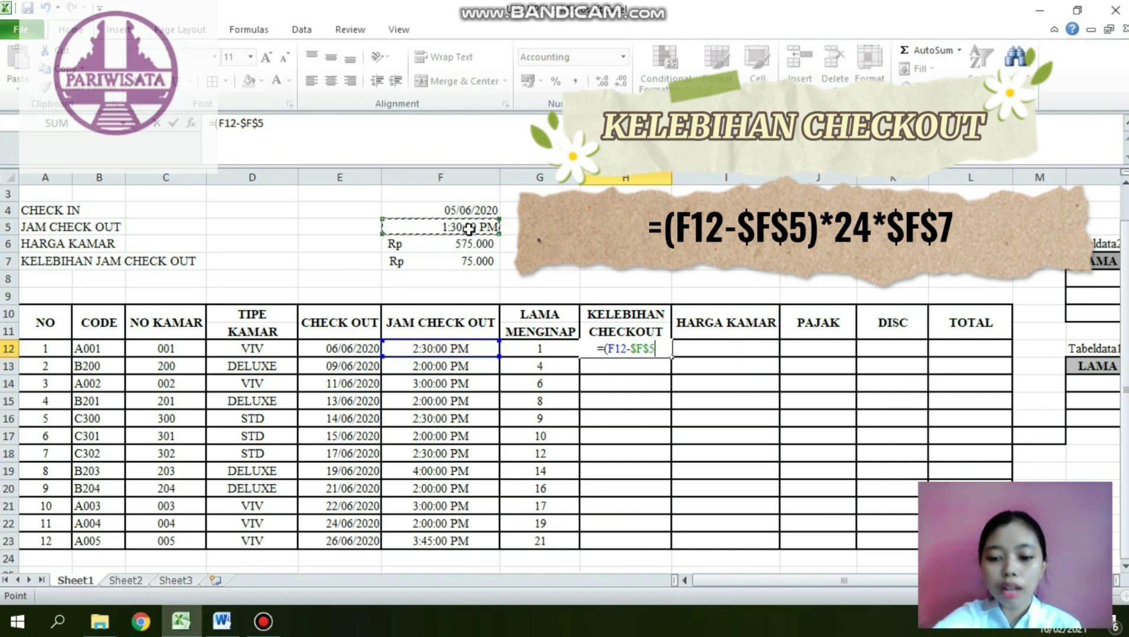
type(")")
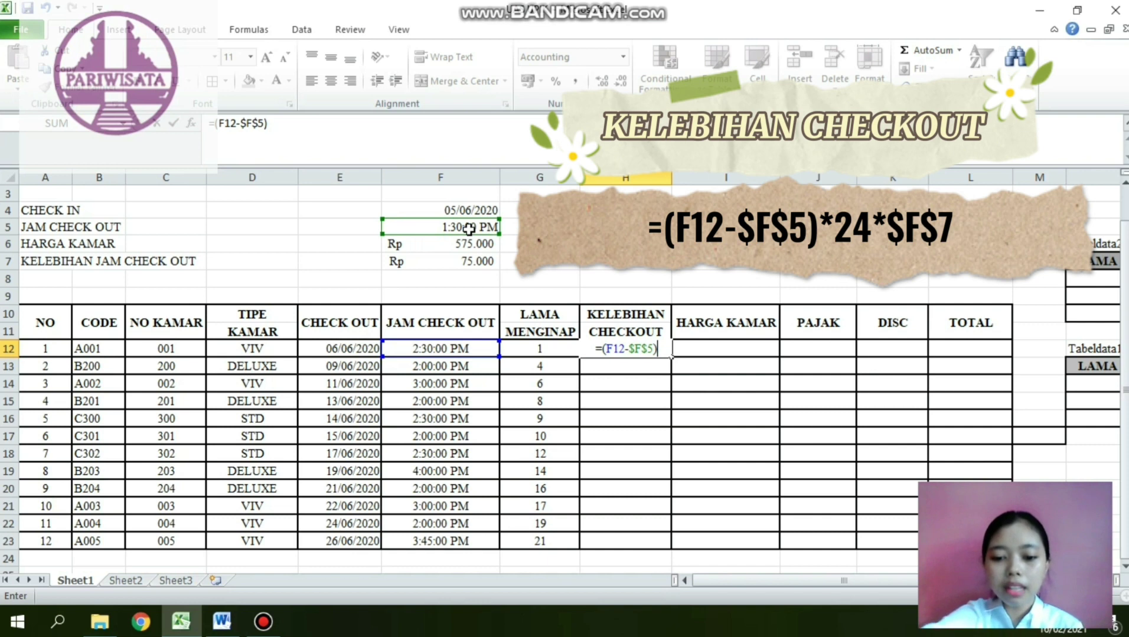
type("*24")
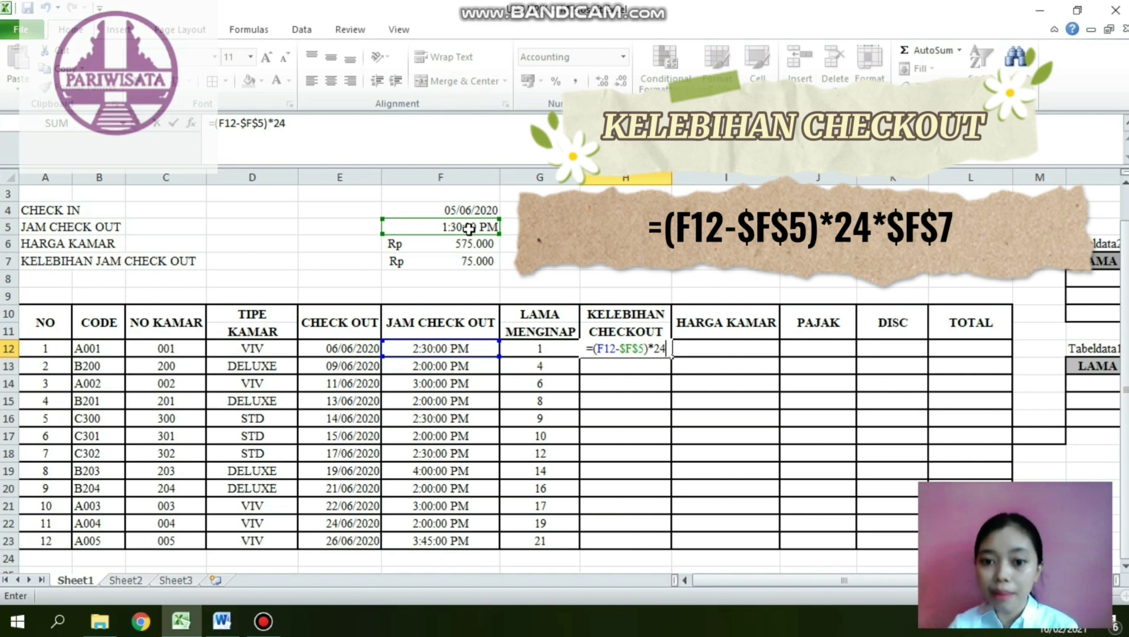
type("*")
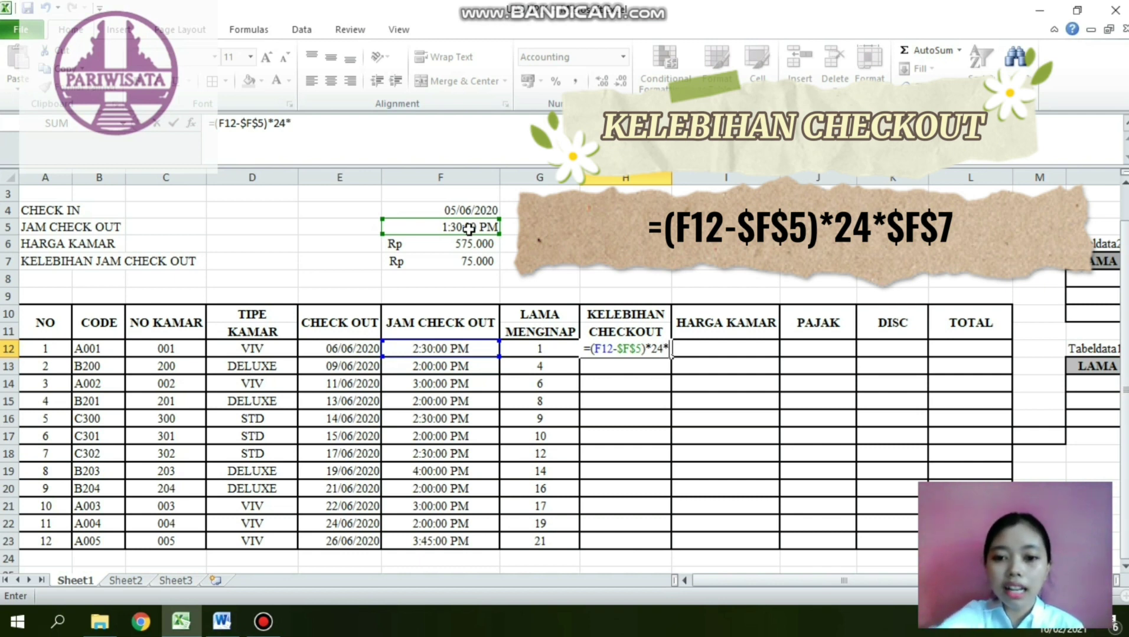
left_click(470, 261)
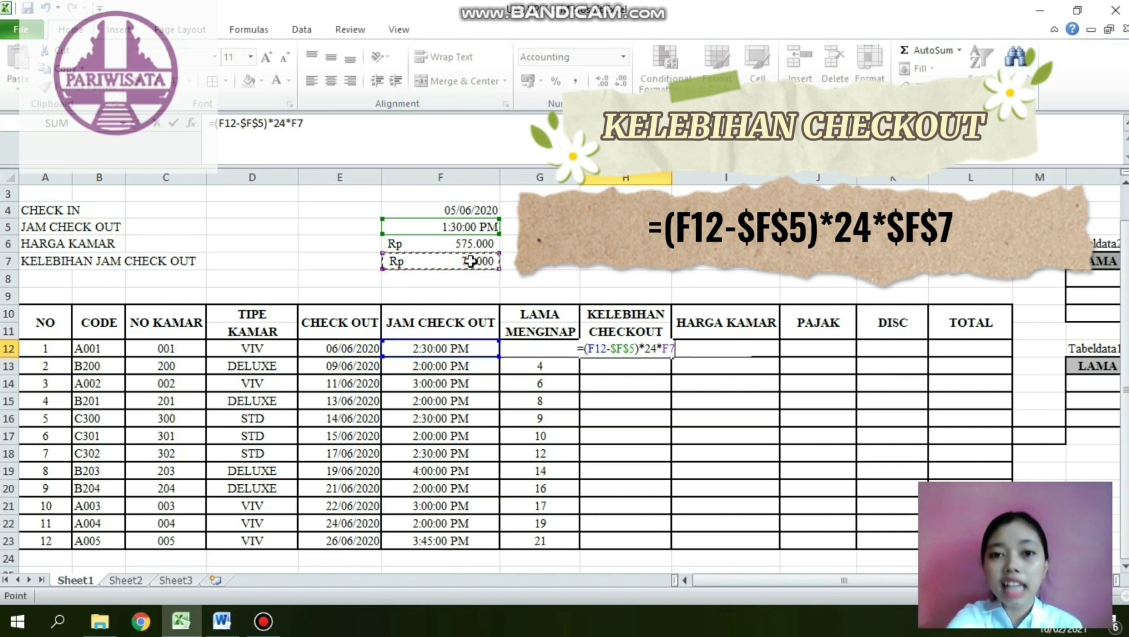
key("F4")
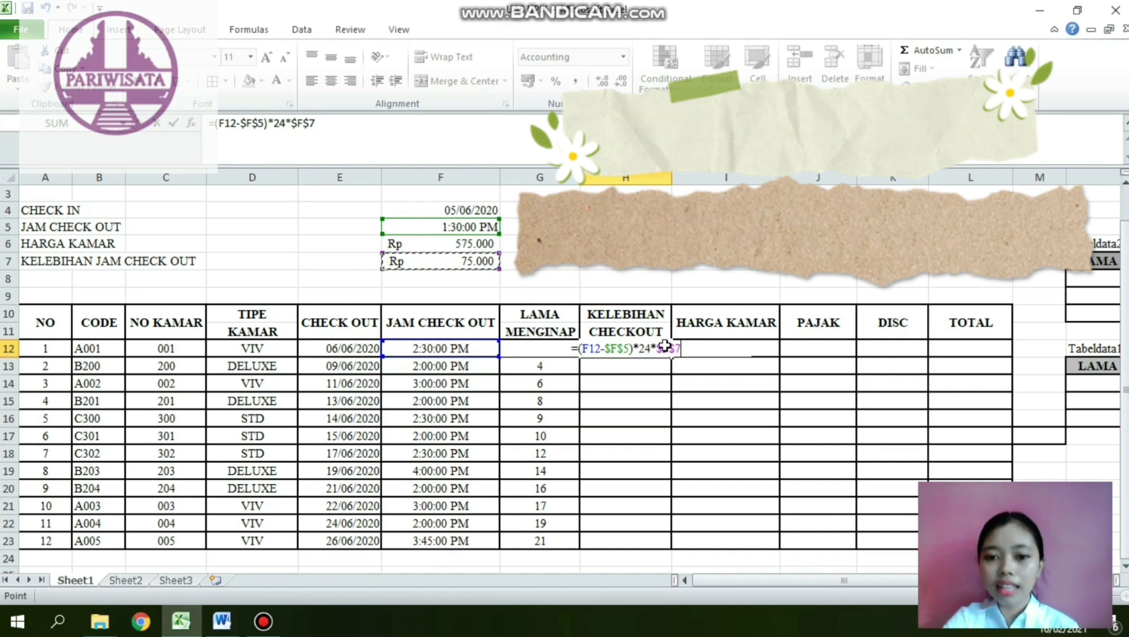
Step: Enter the KELEBIHAN CHECKOUT formula in H12 and copy it down through H23
key("Return")
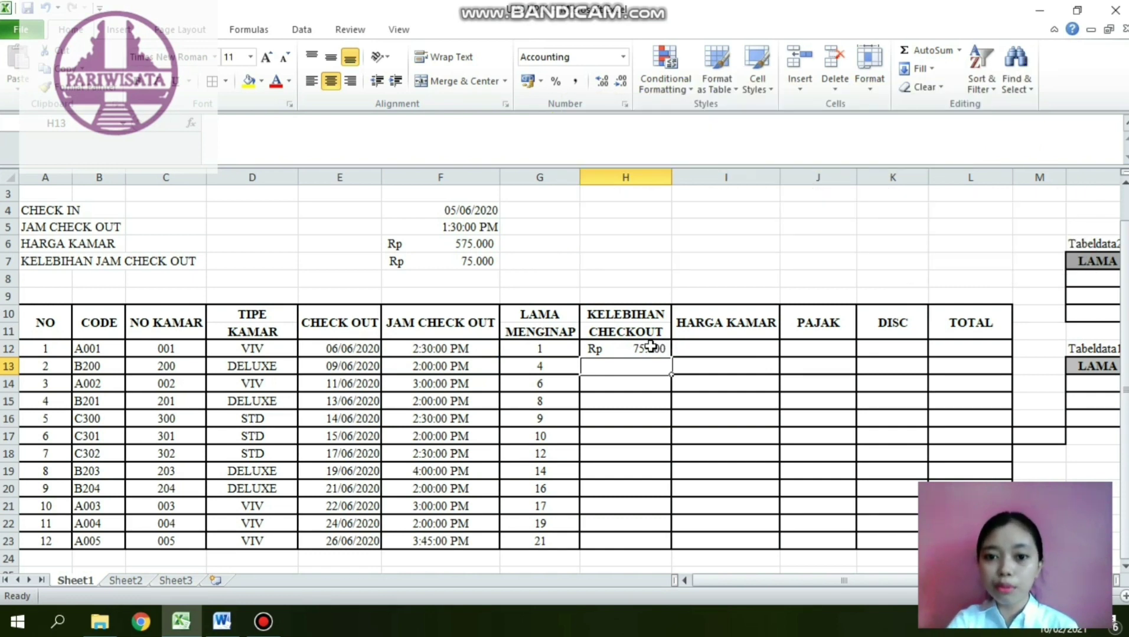
left_click(649, 348)
left_click_drag(673, 358, 678, 543)
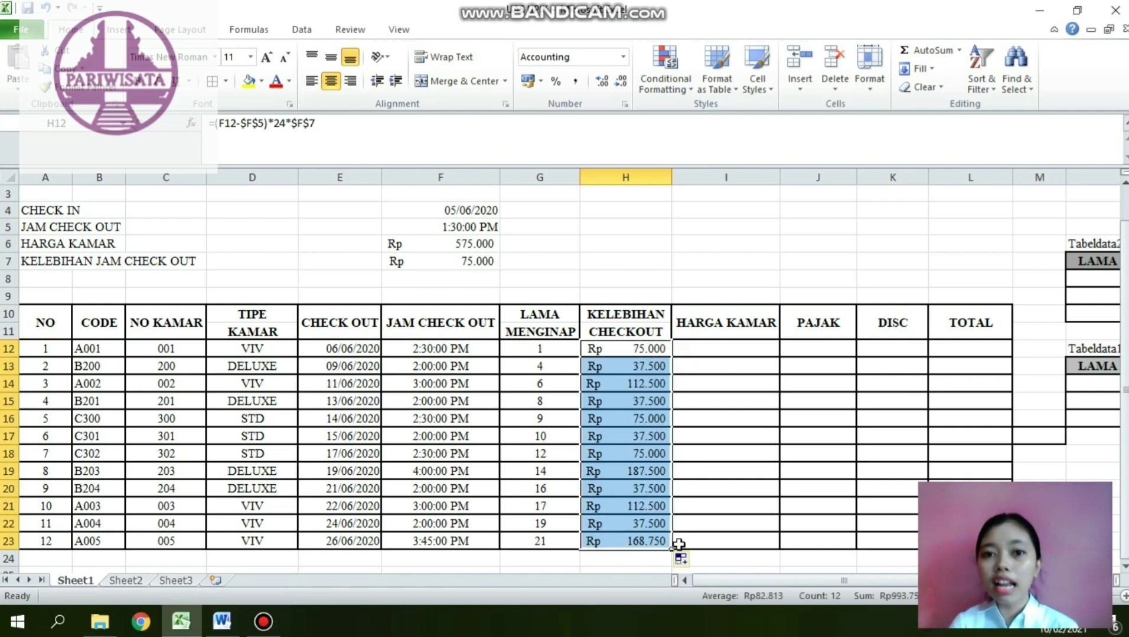
Step: Check the HARGA KAMAR rule in the Word exercise and return to cell I12 in Excel
key("Right")
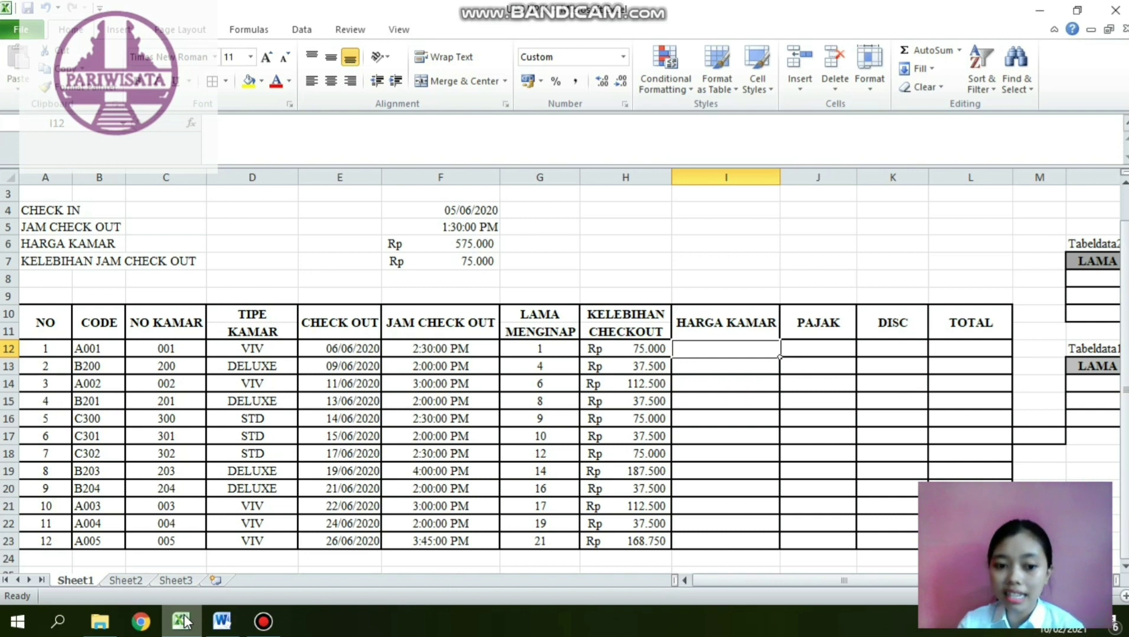
left_click(231, 623)
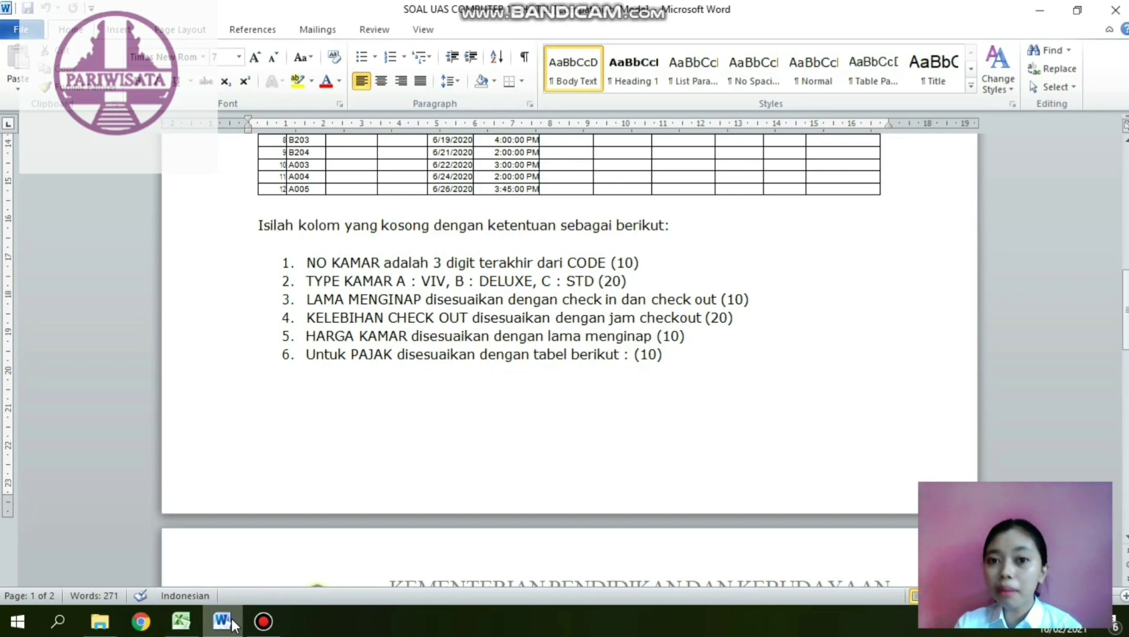
left_click(183, 624)
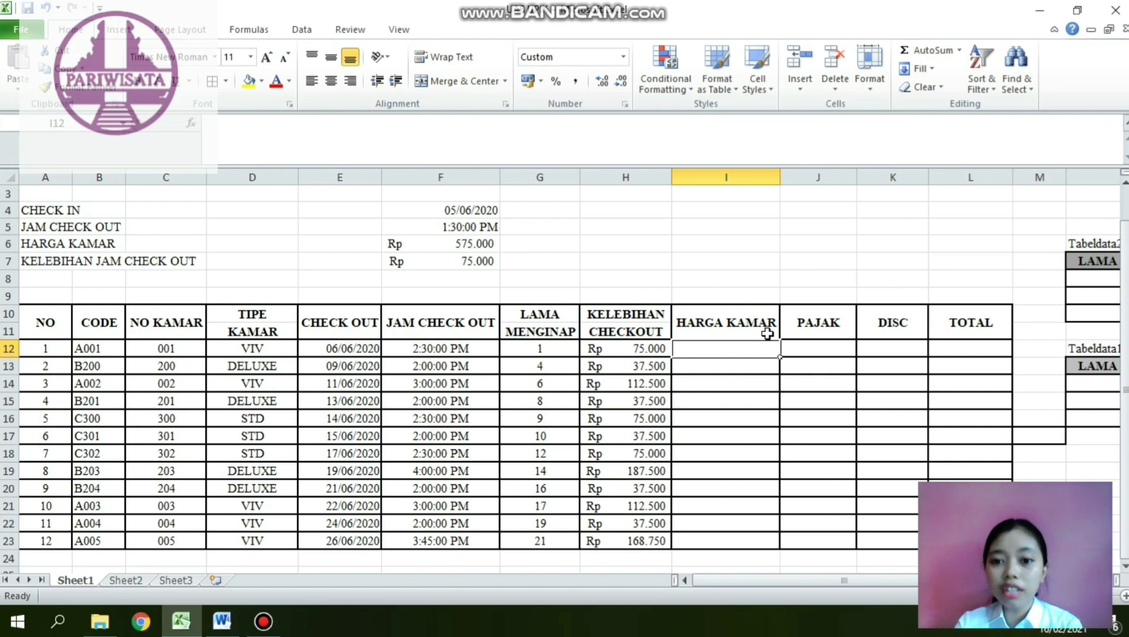
Step: Enter the HARGA KAMAR formula =G12*$F$6 in I12 and copy it down through I23
type("=")
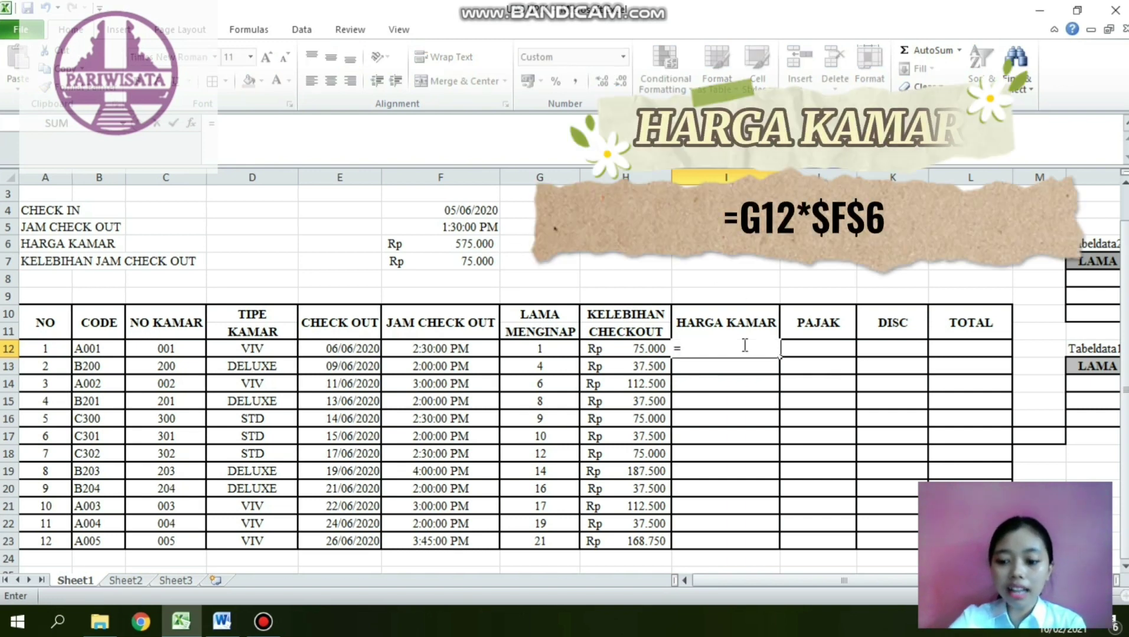
left_click(560, 355)
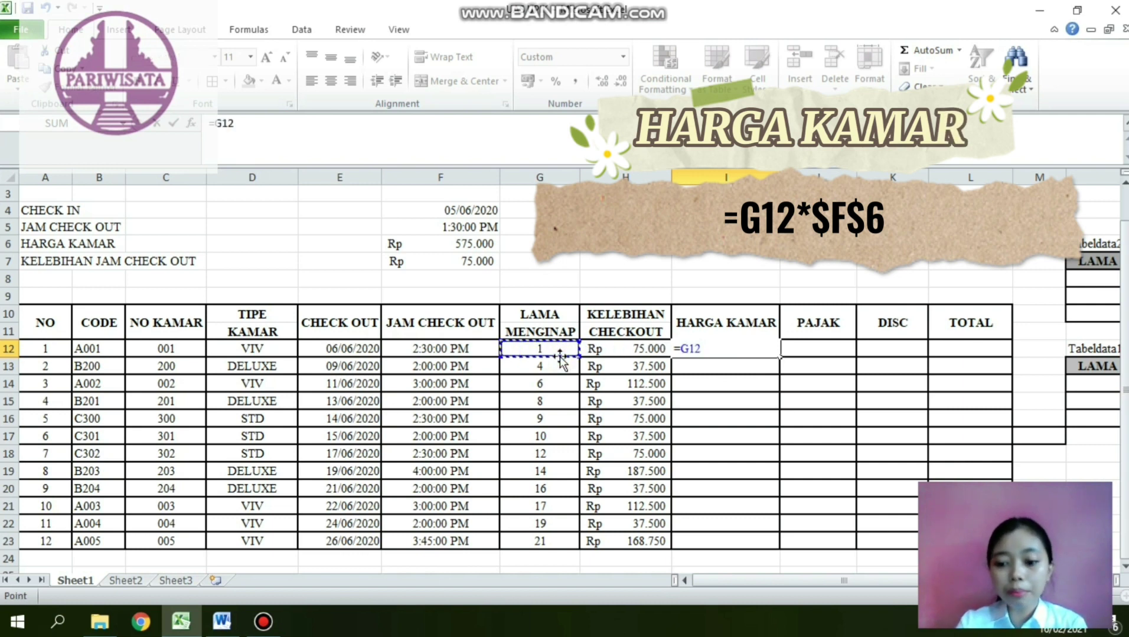
type("*")
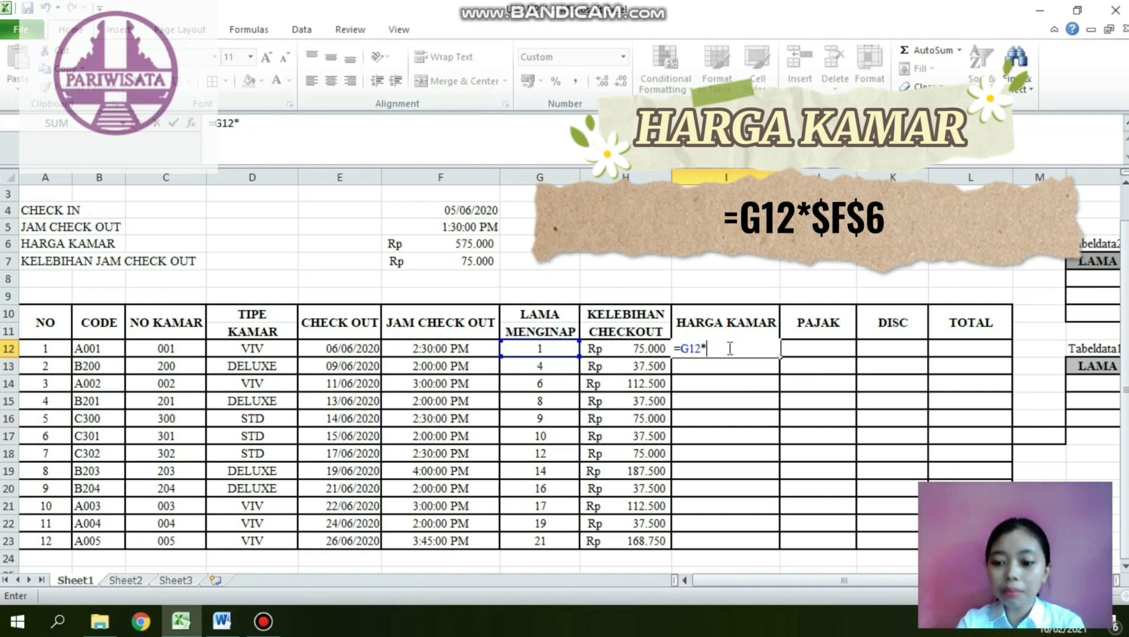
left_click(453, 243)
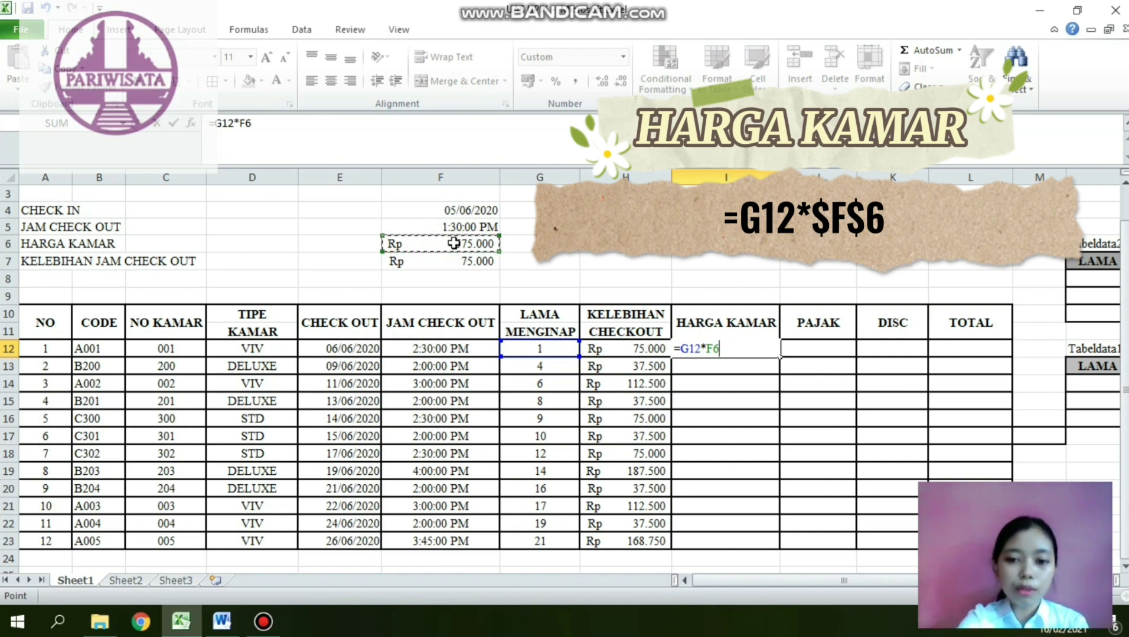
key("F4")
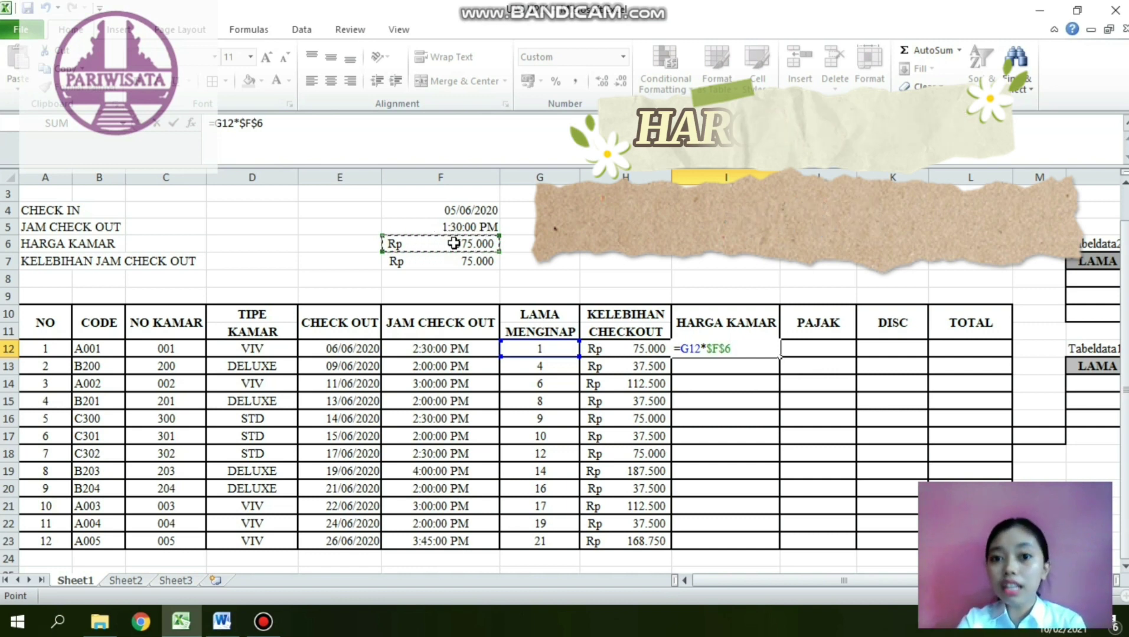
key("Return")
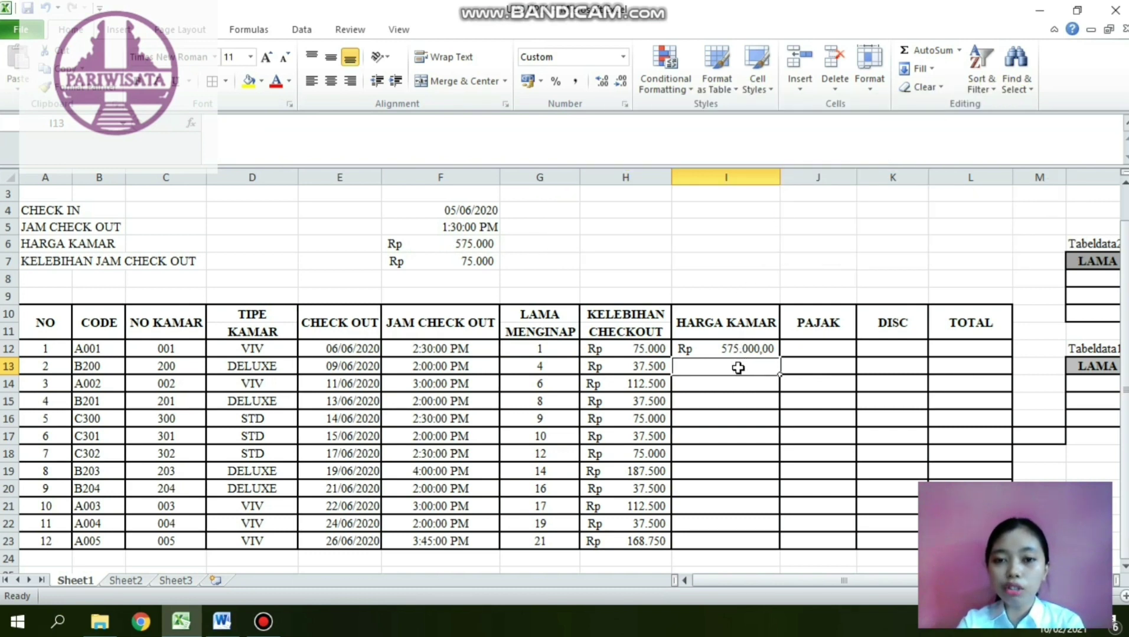
left_click(735, 349)
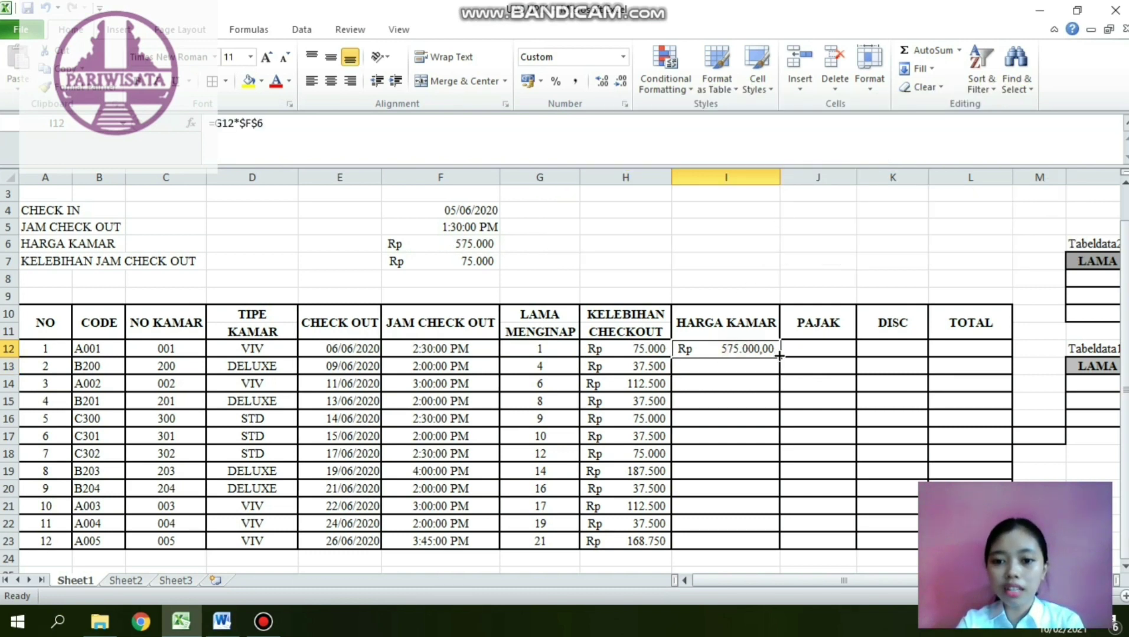
left_click_drag(780, 357, 780, 542)
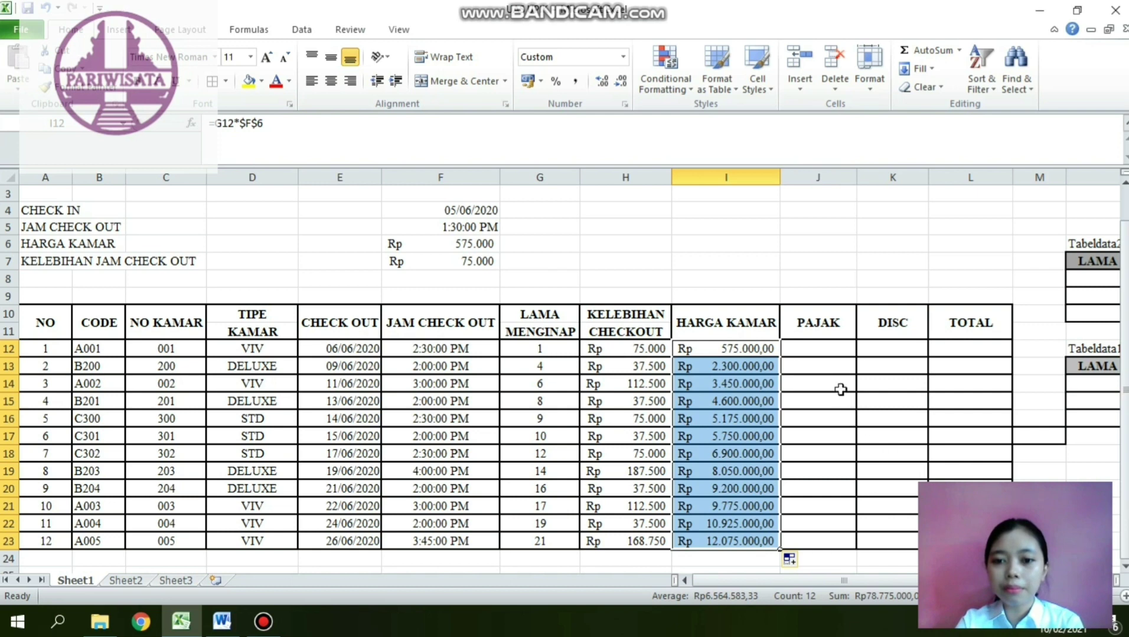
Step: Check the PAJAK rule in the Word exercise and return to the lookup tables beside the report in Excel
left_click(808, 351)
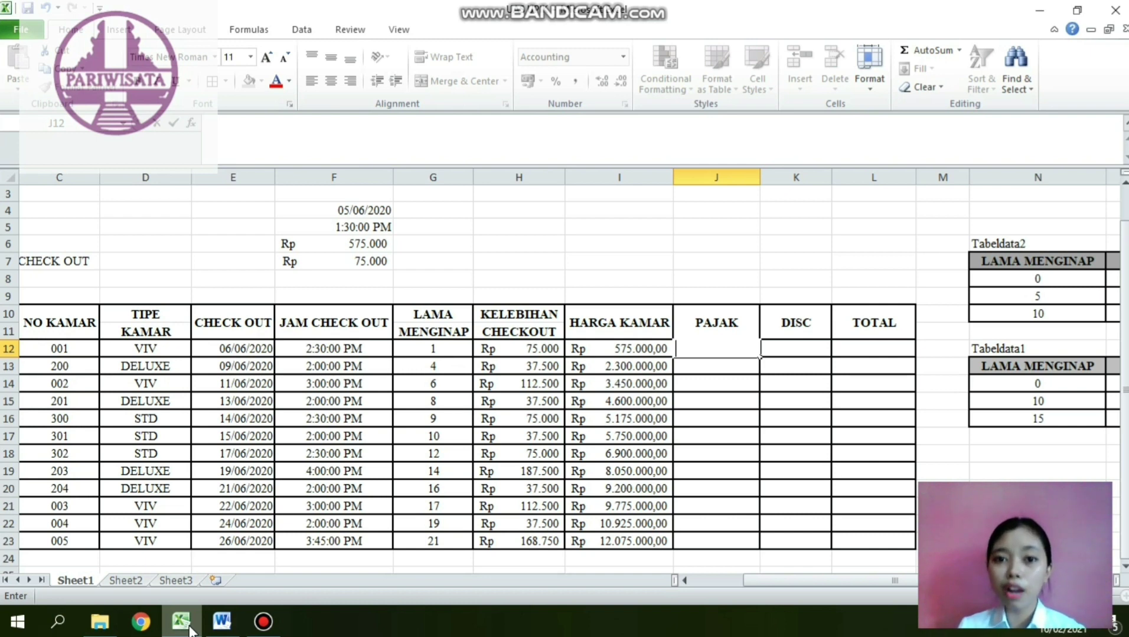
left_click(221, 622)
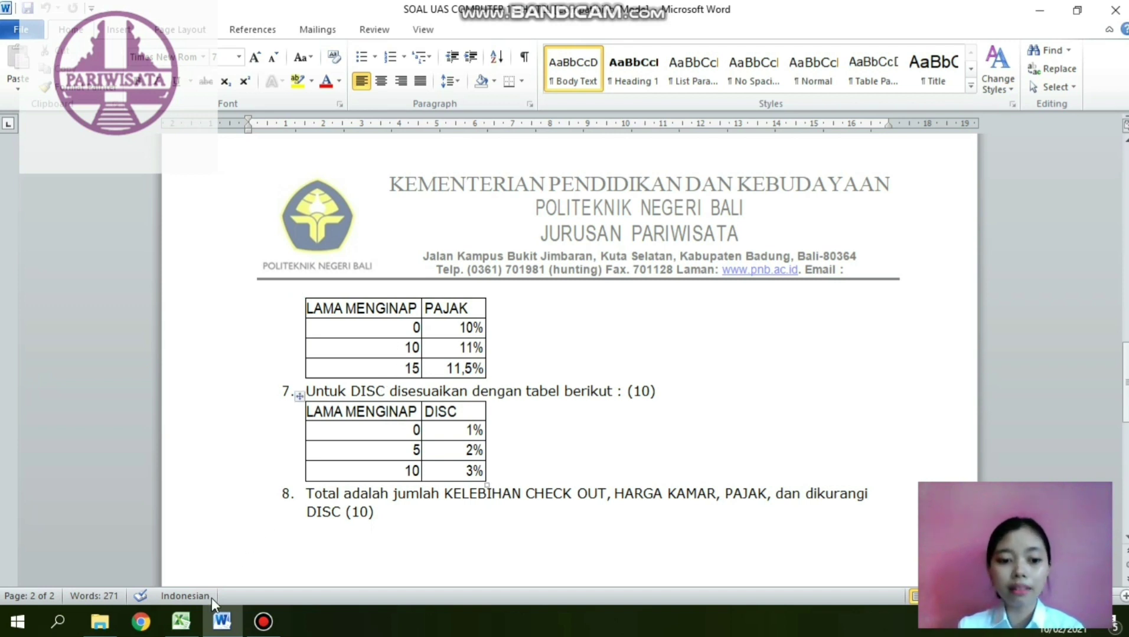
left_click(182, 621)
left_click_drag(837, 580, 871, 580)
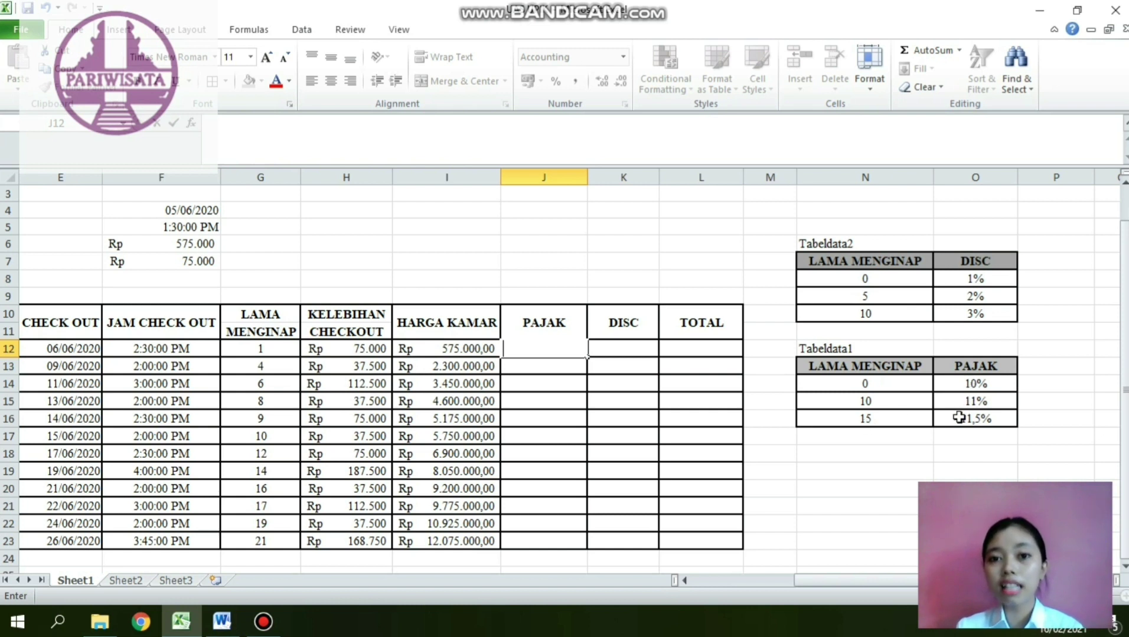
Step: Define the name DATA1. for the Tabeldata1 range N13:O16, including its header row
left_click(837, 459)
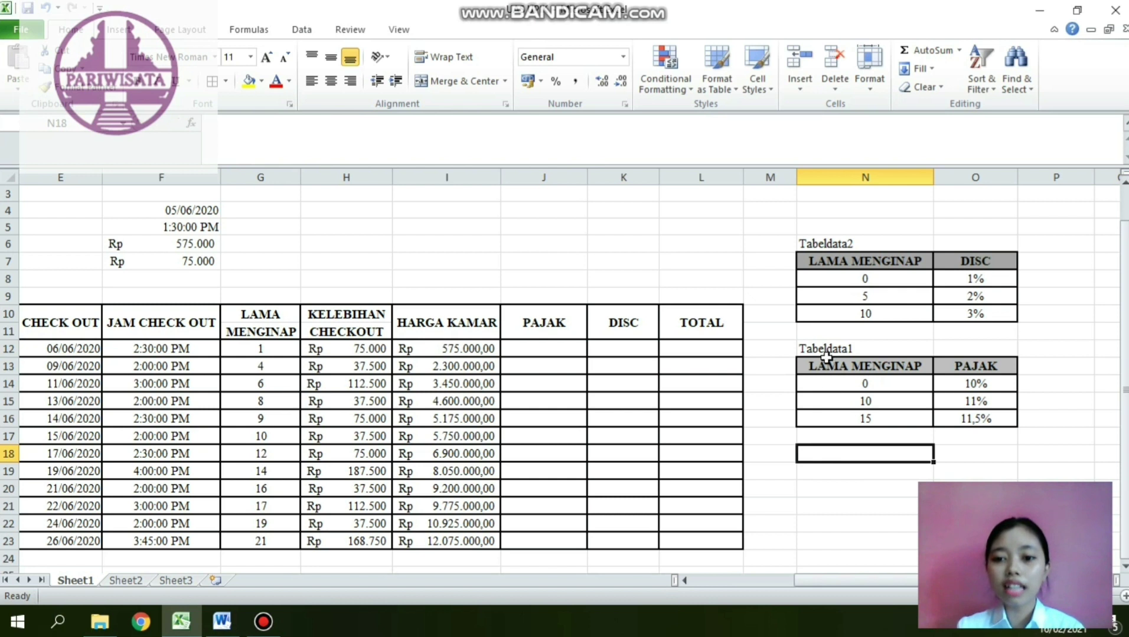
left_click_drag(822, 370, 978, 429)
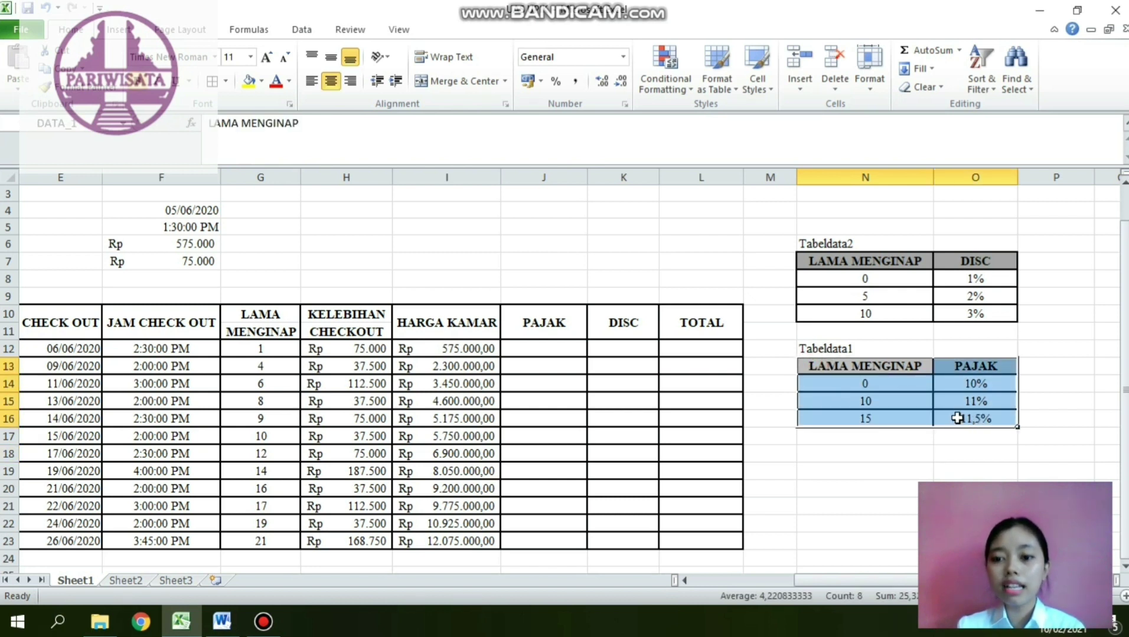
right_click(957, 419)
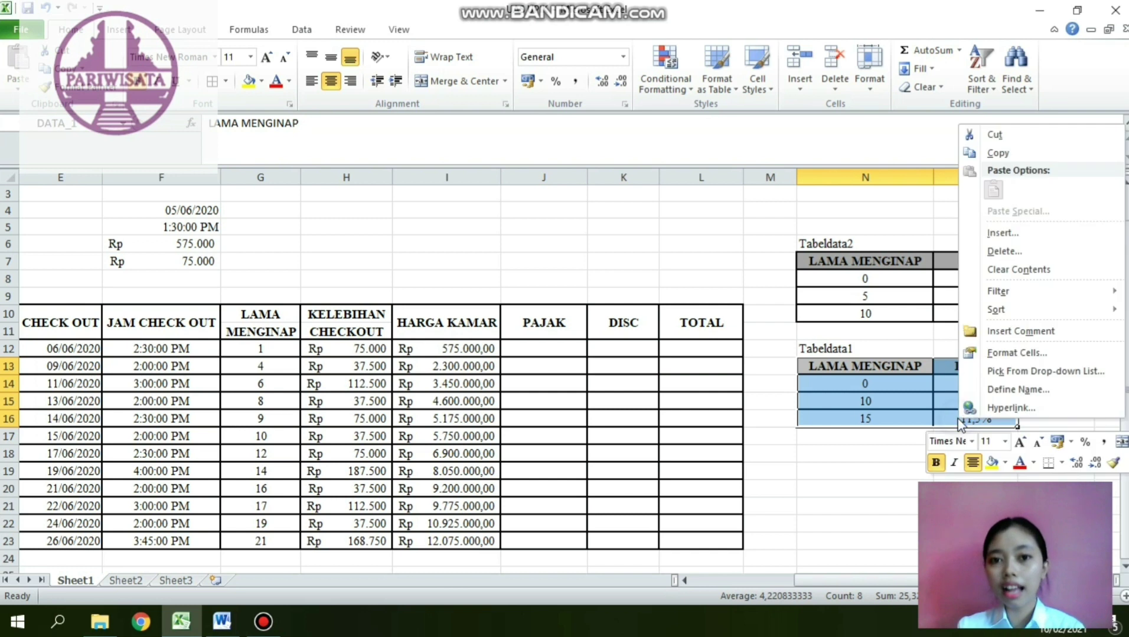
left_click(1013, 391)
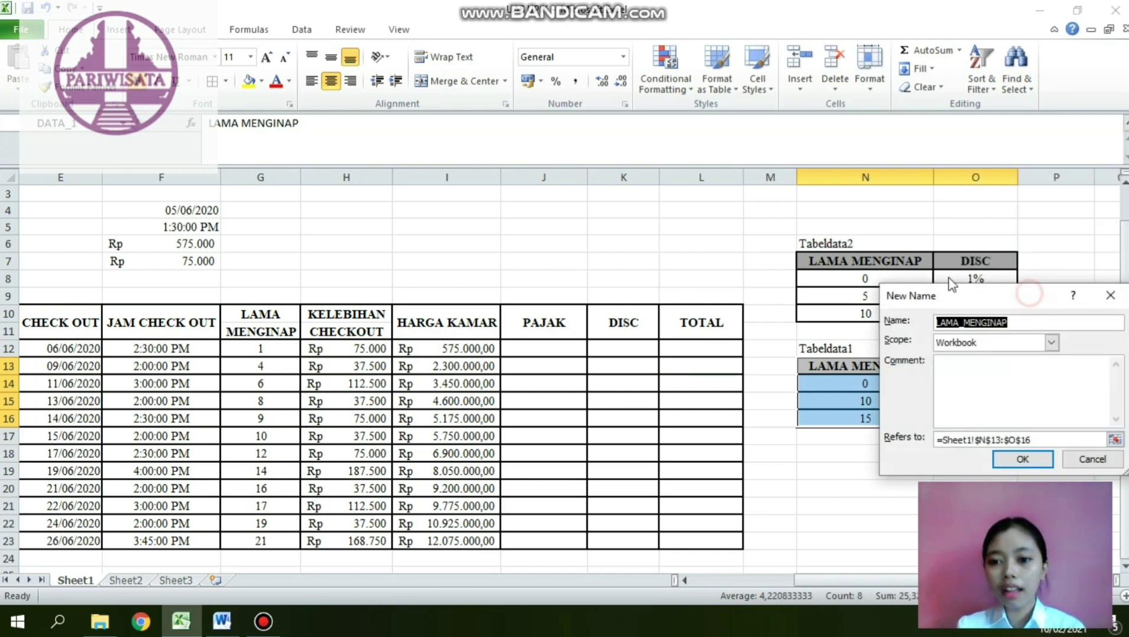
left_click_drag(1033, 301, 900, 268)
key("BackSpace")
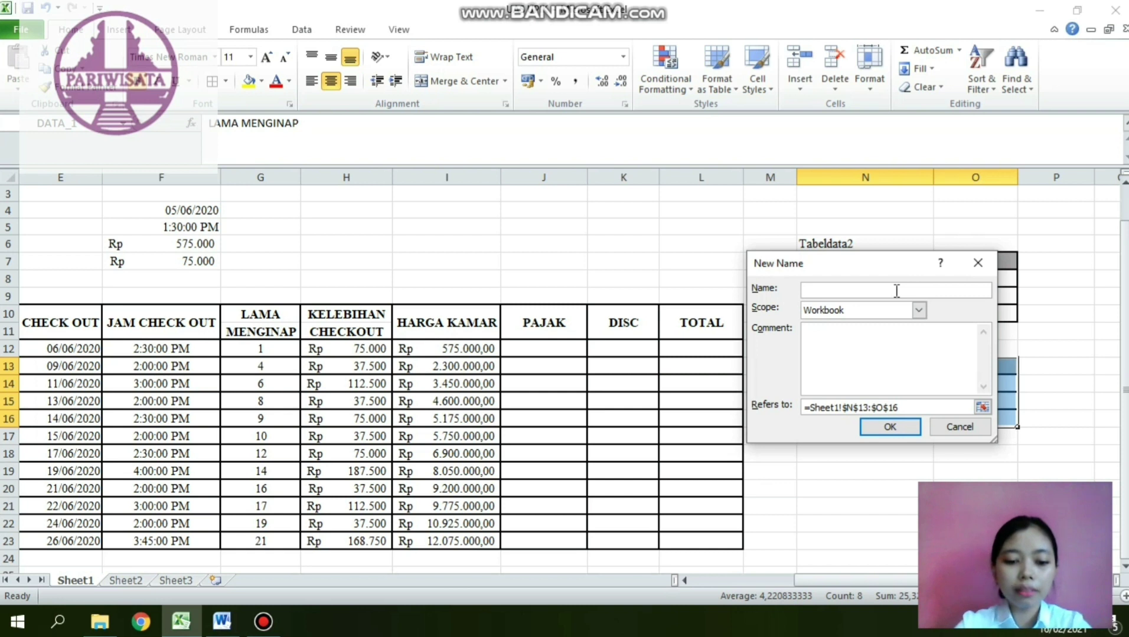
type("DATA")
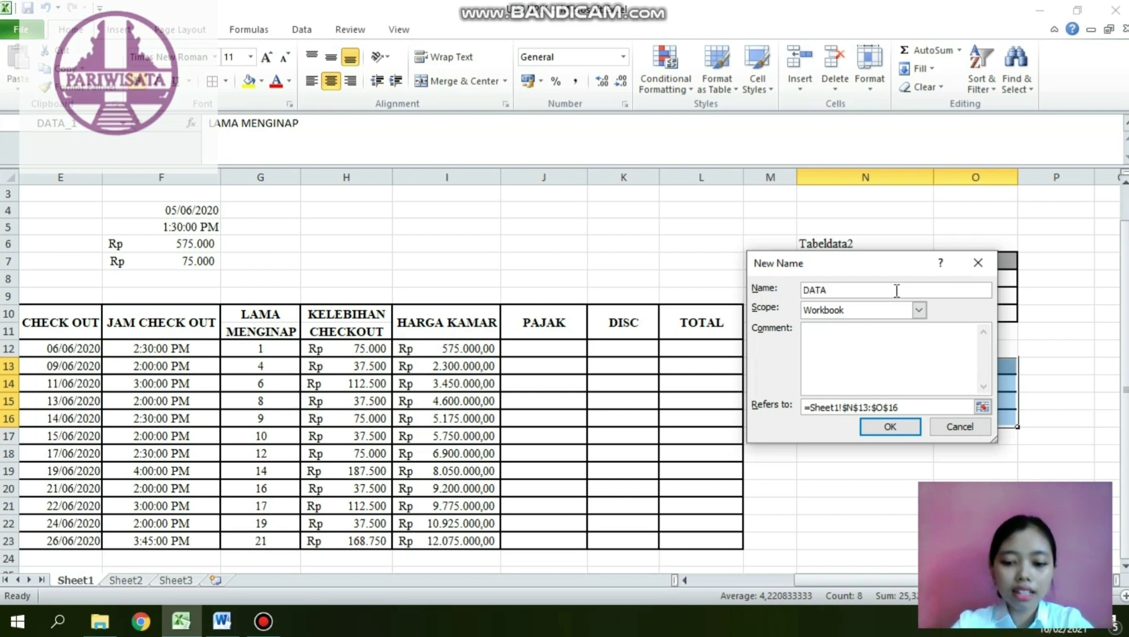
type("1.")
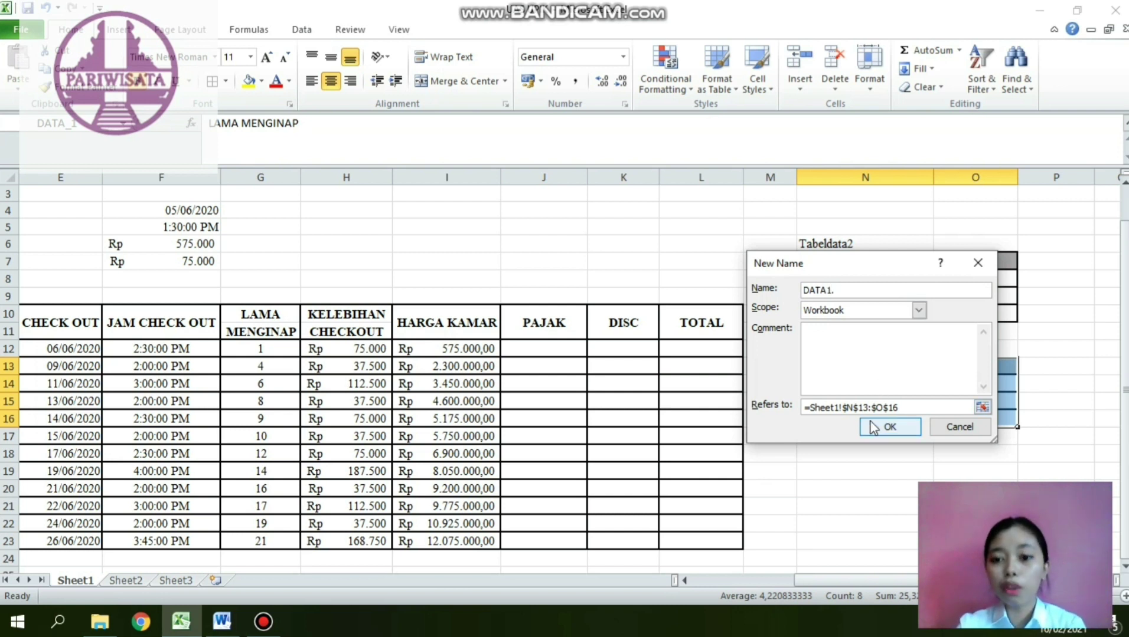
left_click(887, 427)
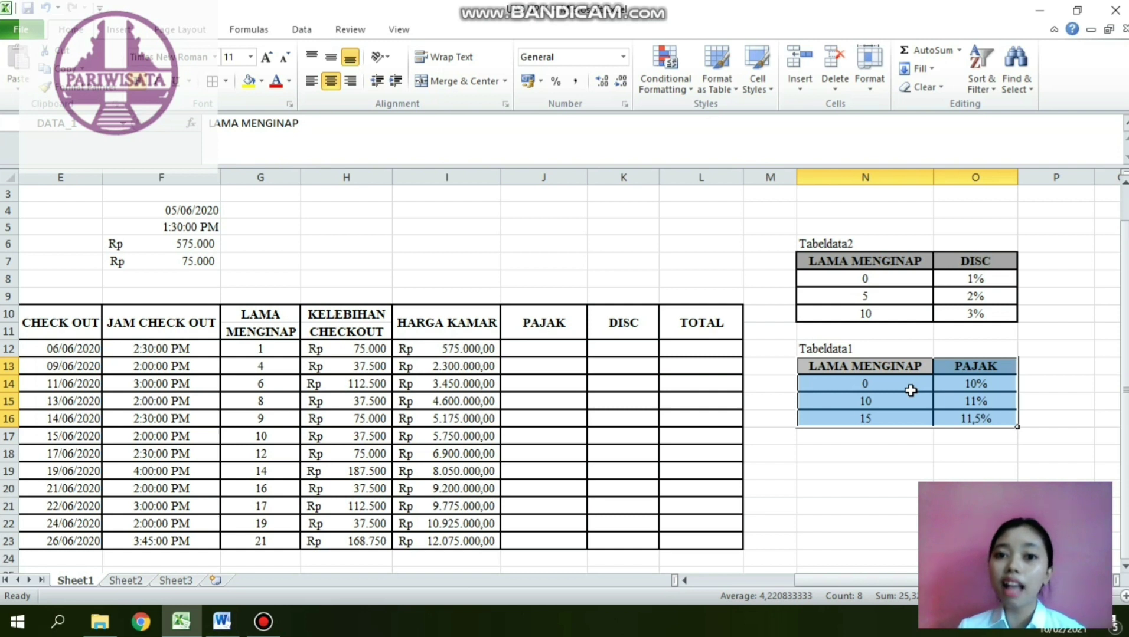
Step: Begin the PAJAK formula in J12 with a VLOOKUP of G12 in the named range DATA1
left_click(546, 349)
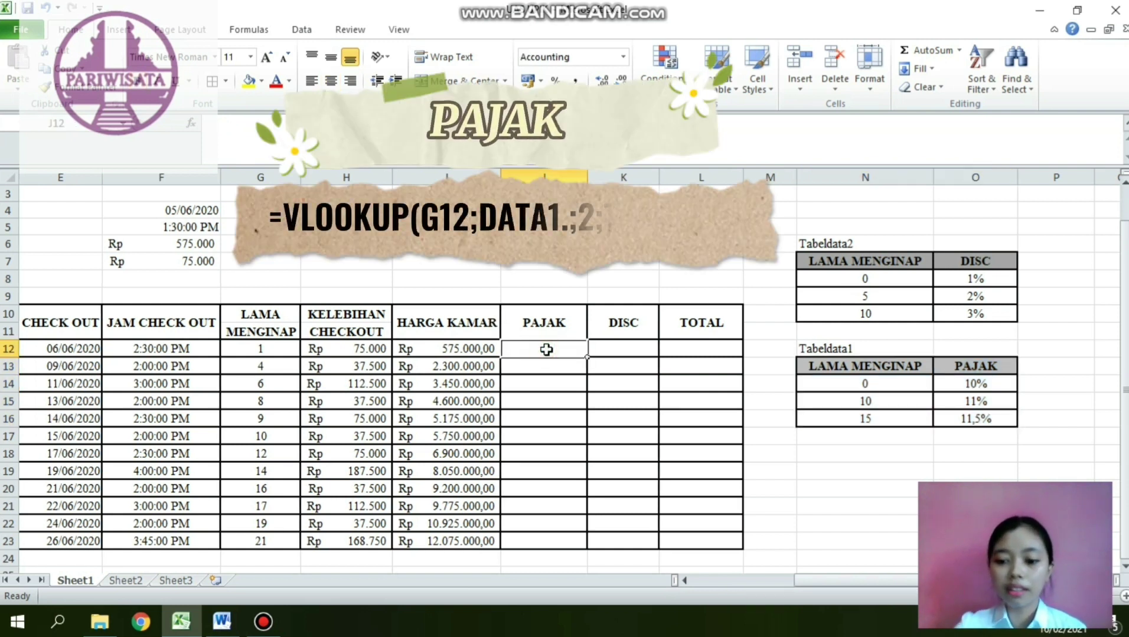
type("=V")
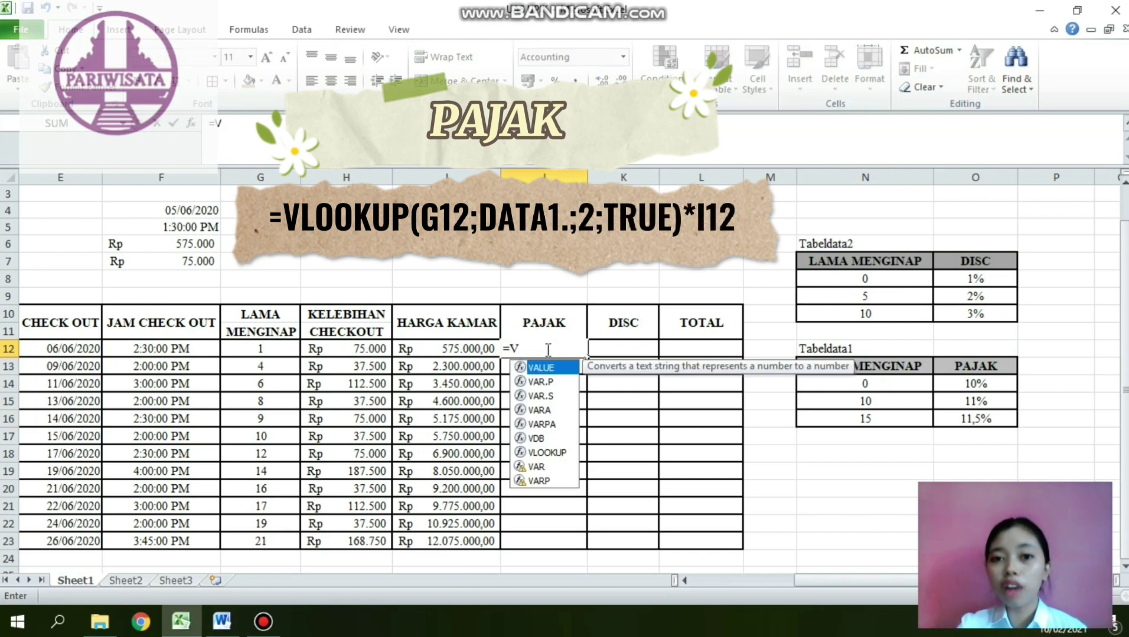
double_click(544, 454)
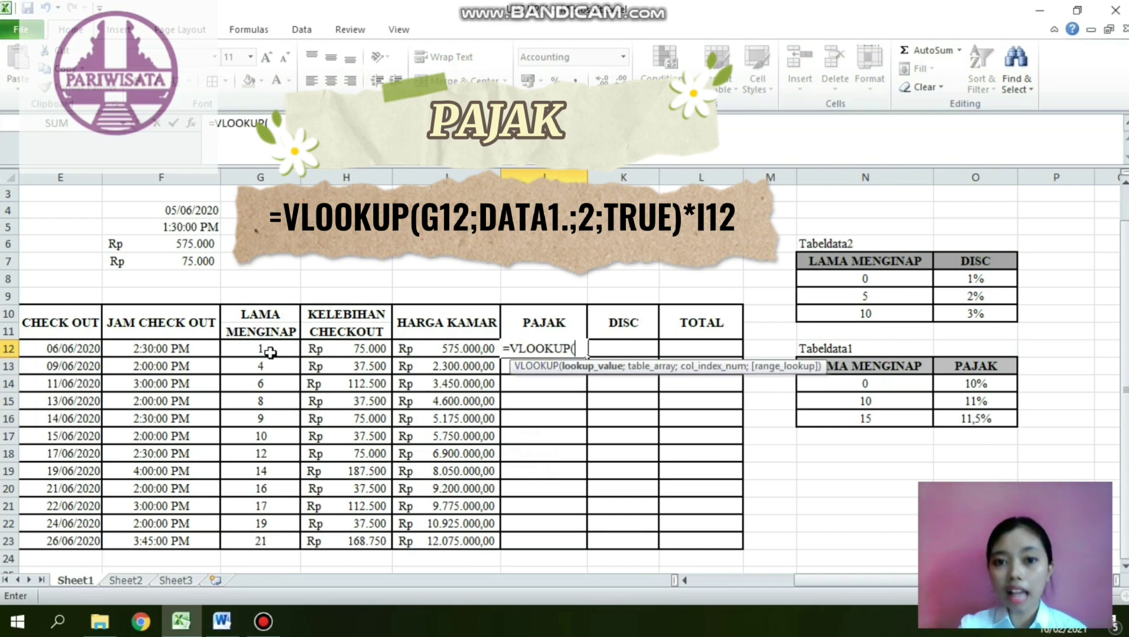
left_click(270, 353)
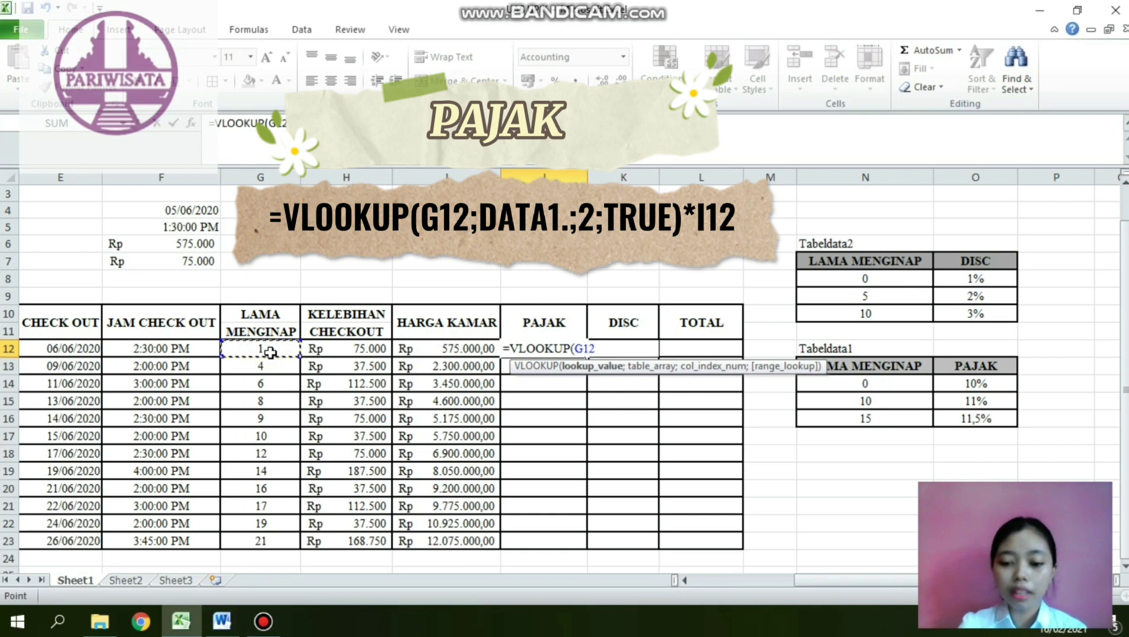
type(";")
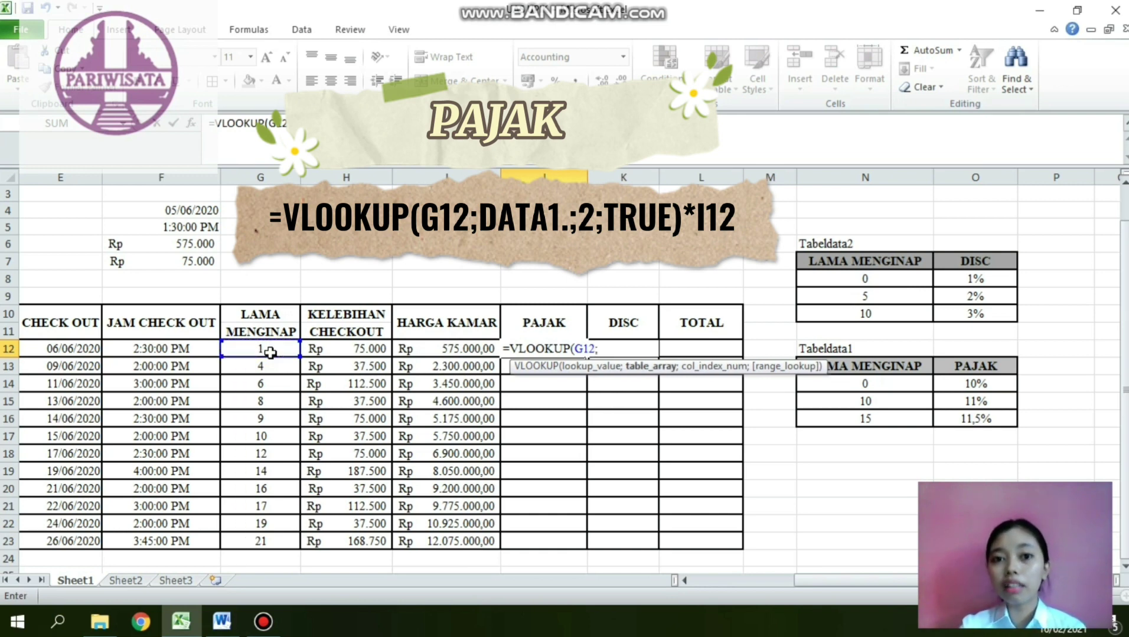
type("DATA")
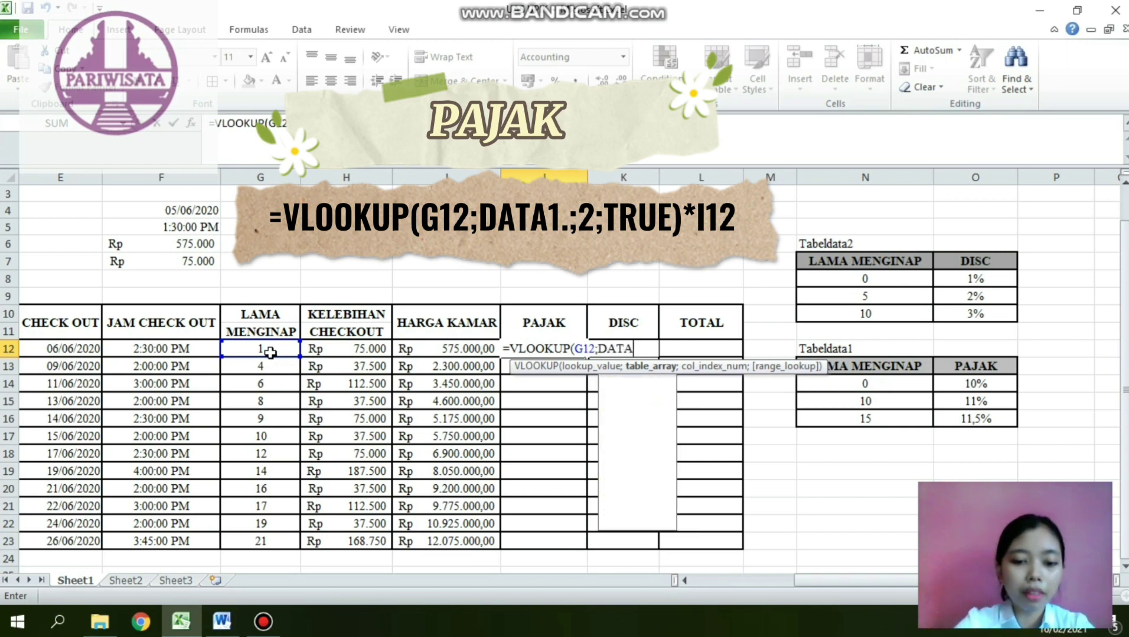
type("1")
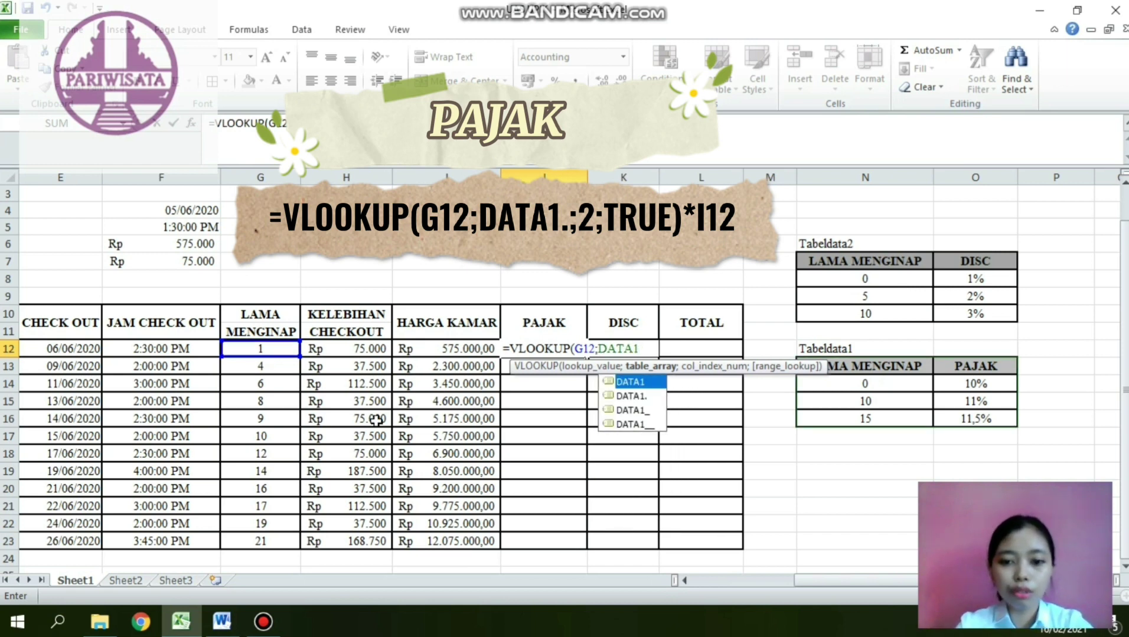
double_click(633, 395)
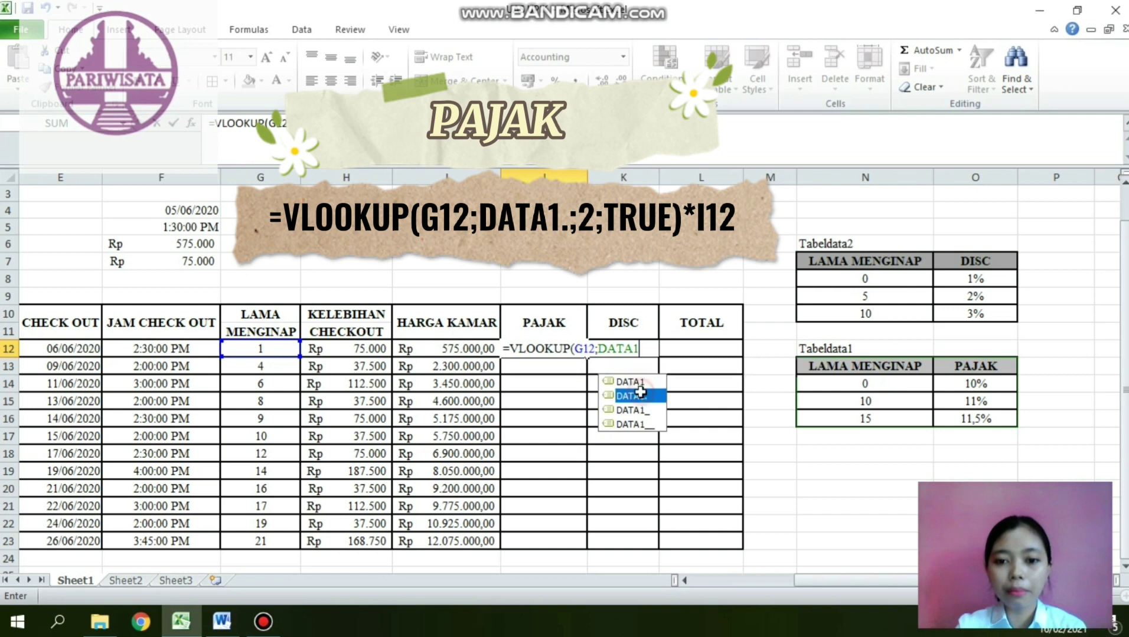
Step: Complete the PAJAK lookup with column index 2 and approximate match TRUE, multiplied by I12
type(";")
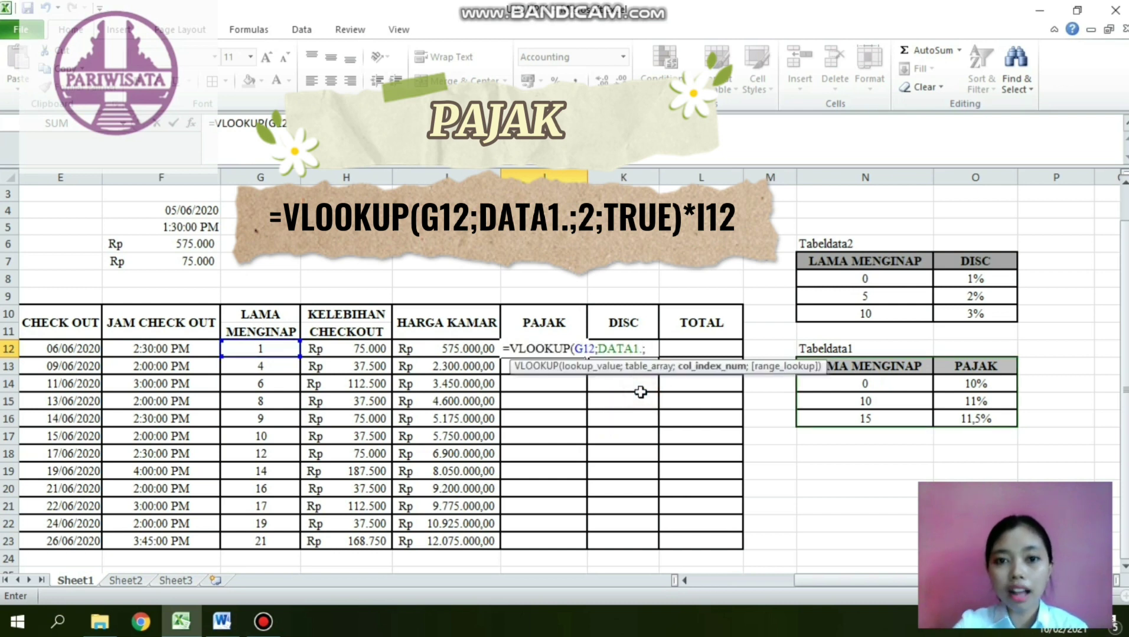
type("2")
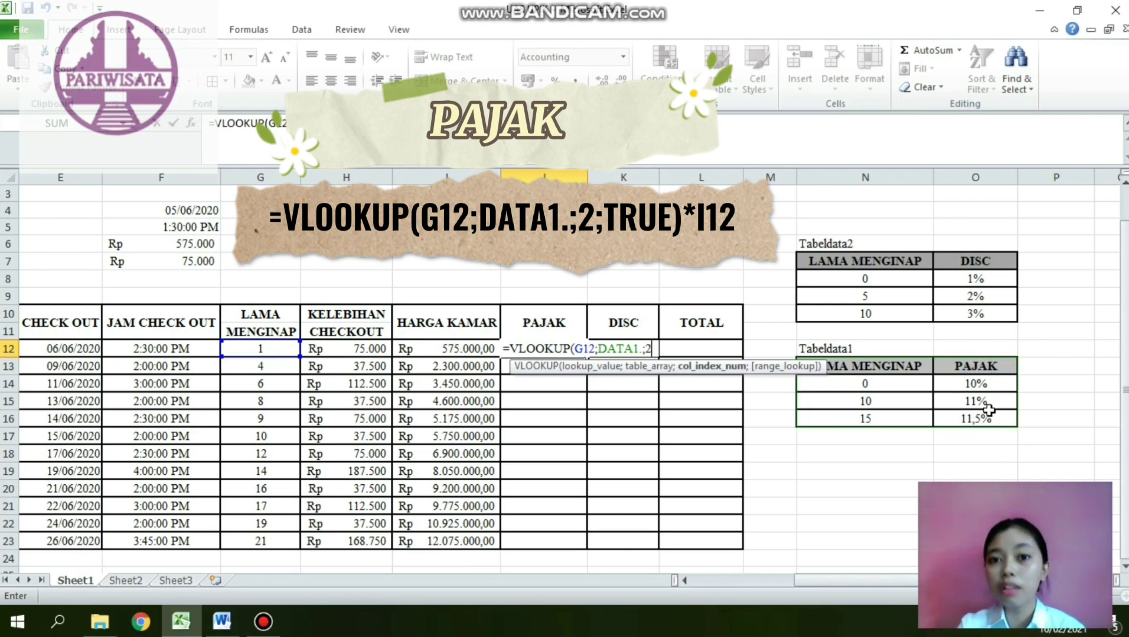
type(";T")
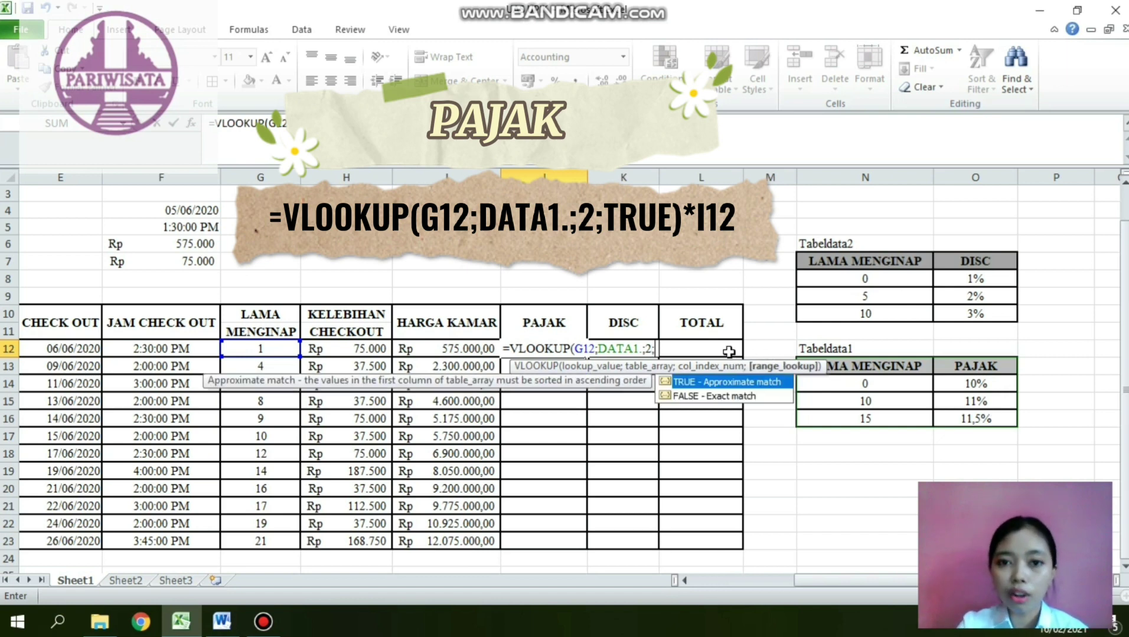
double_click(728, 382)
type(")*")
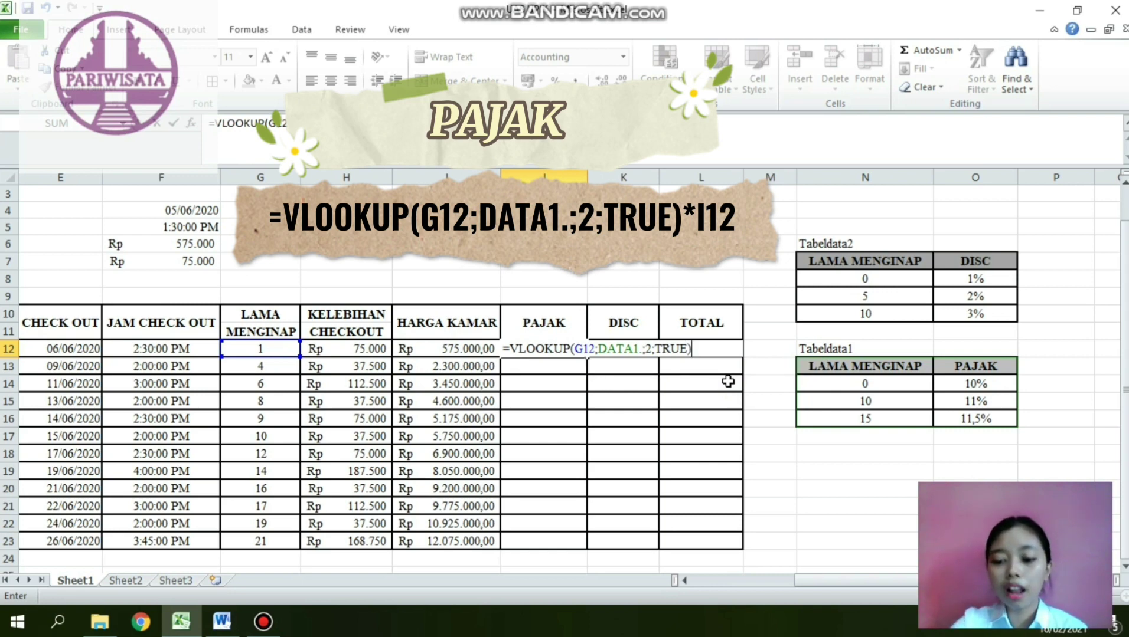
left_click(419, 350)
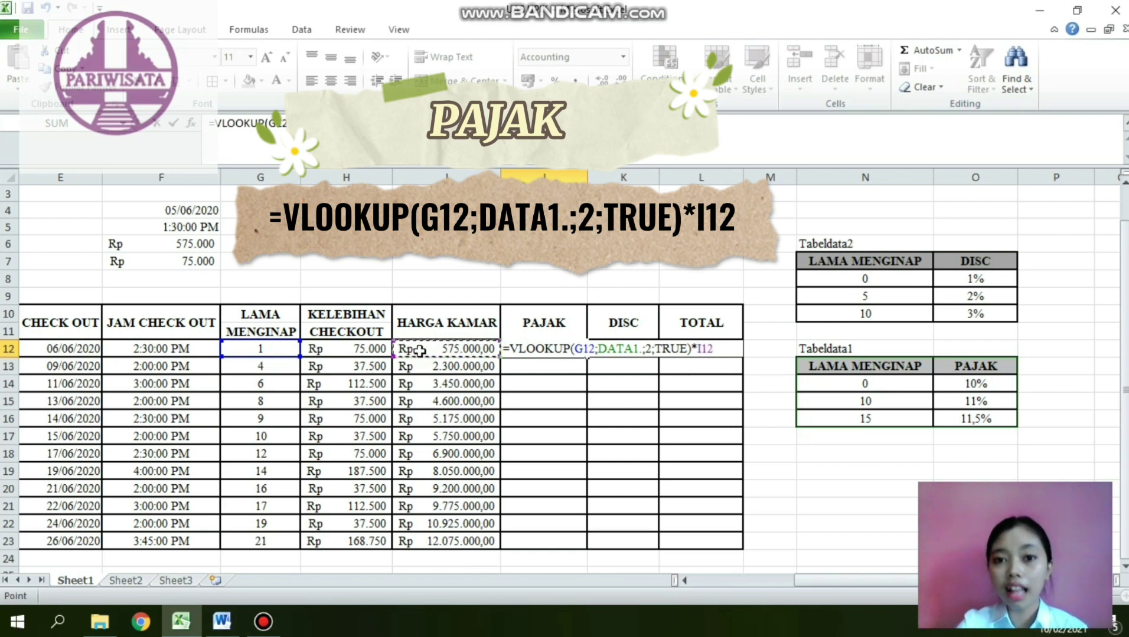
Step: Enter the PAJAK formula in J12 and copy it down through J23
key("Return")
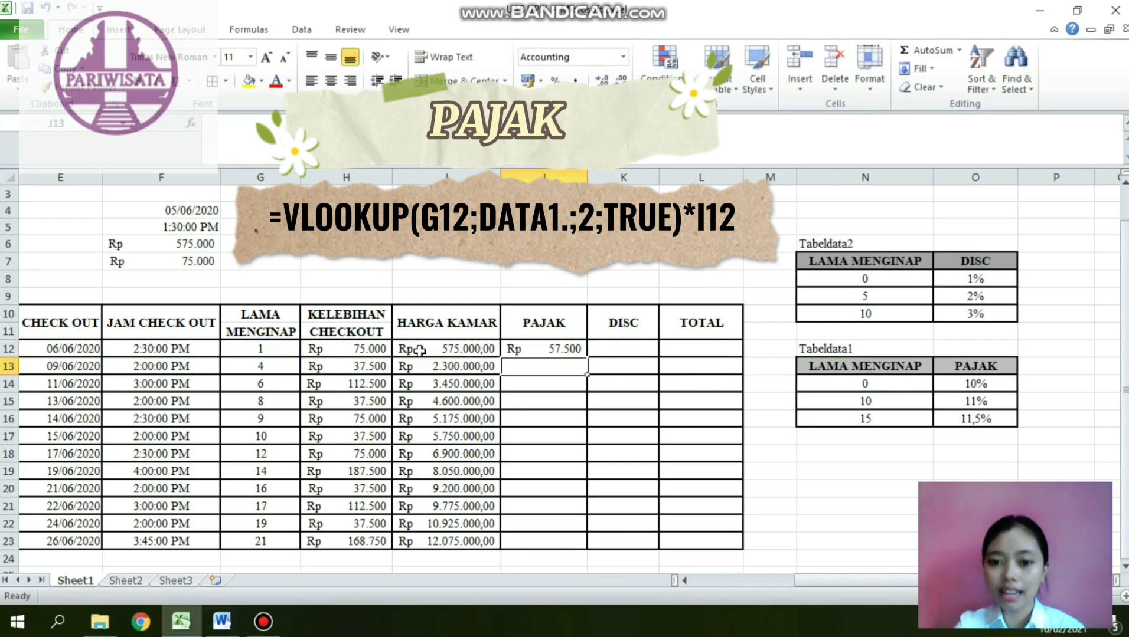
left_click(565, 345)
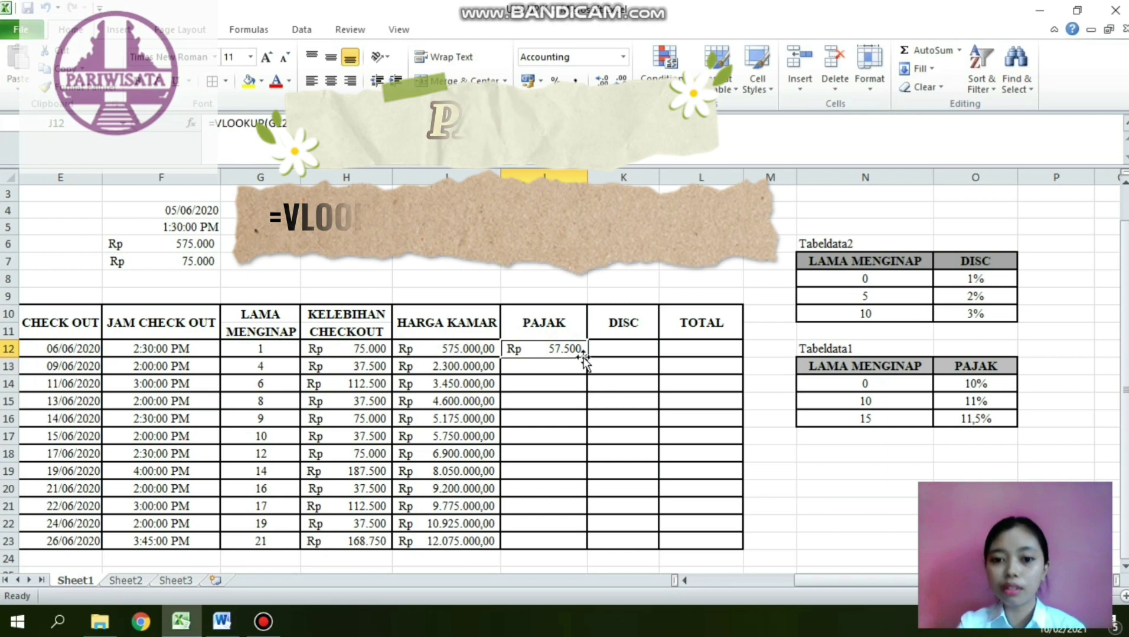
left_click_drag(587, 354, 581, 552)
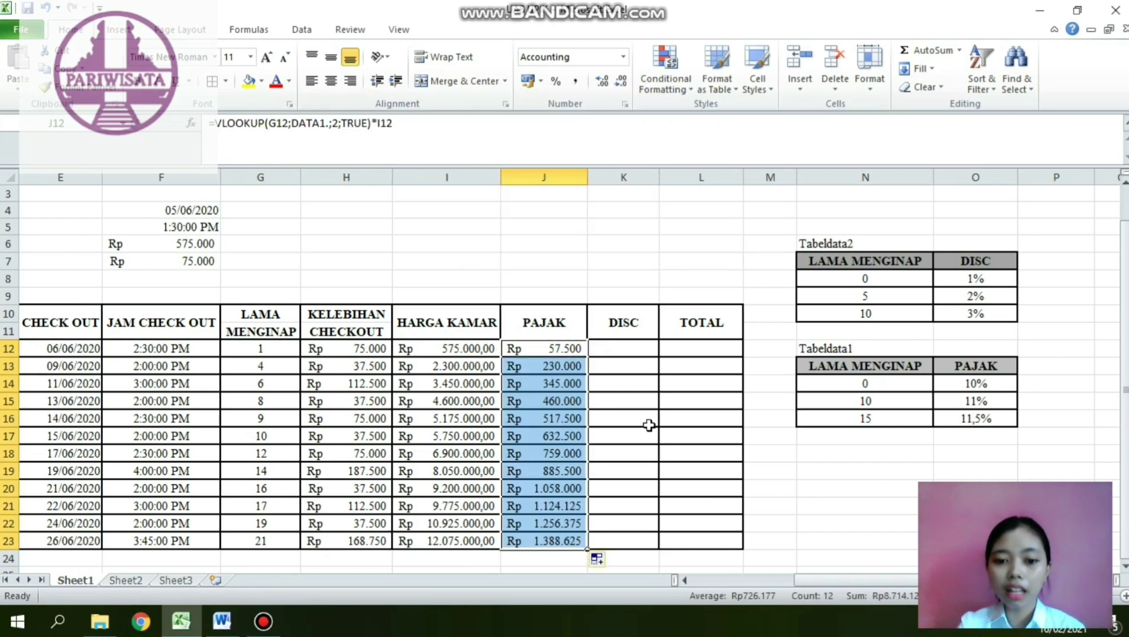
Step: Select K12 in the DISC column, check the DISC rule in the Word exercise, and return to the Excel sheet
left_click(637, 384)
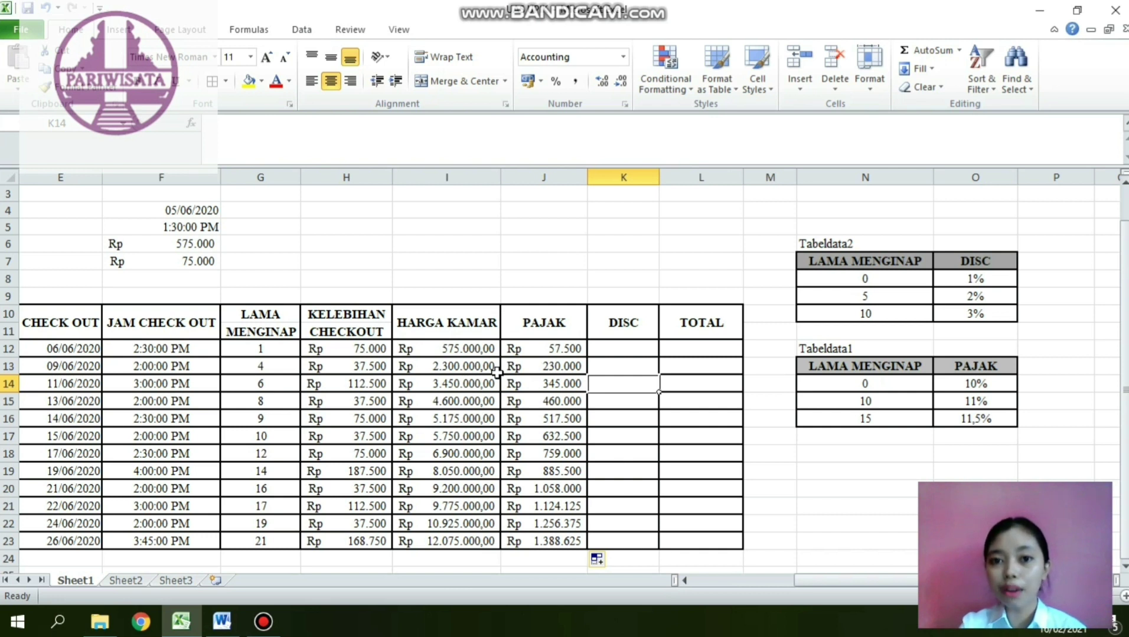
key("Up")
key("Up")
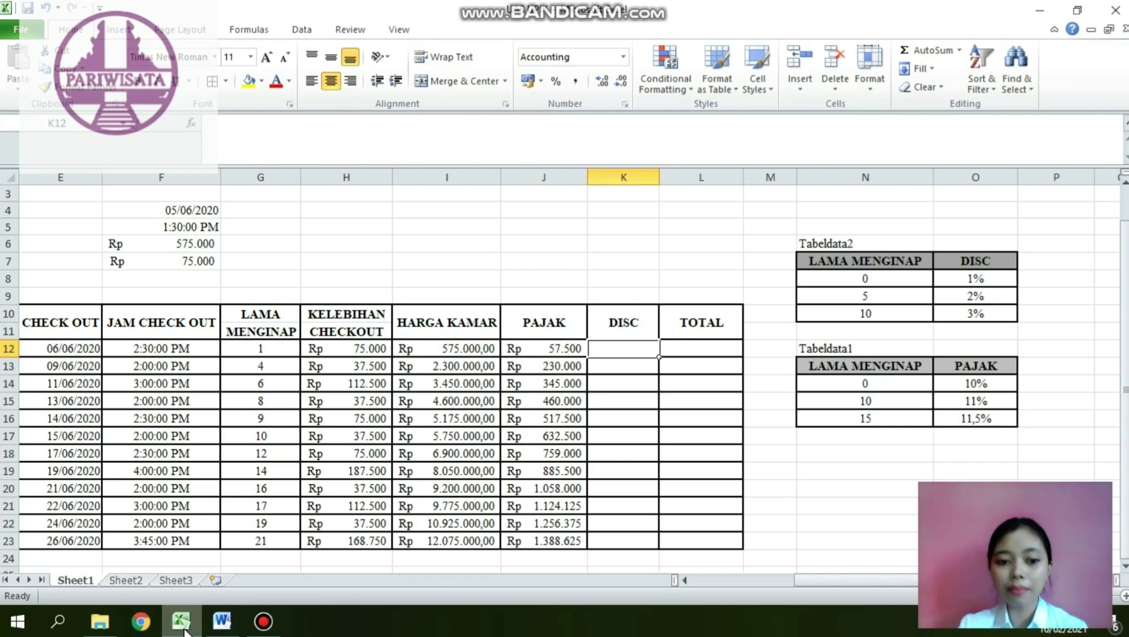
left_click(222, 621)
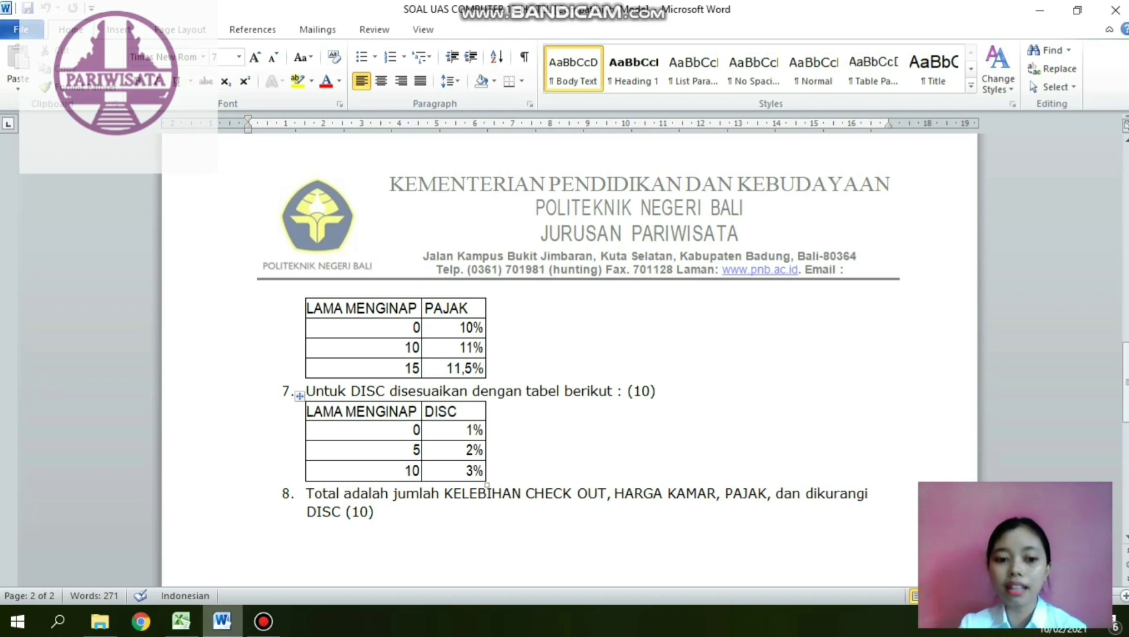
left_click(181, 621)
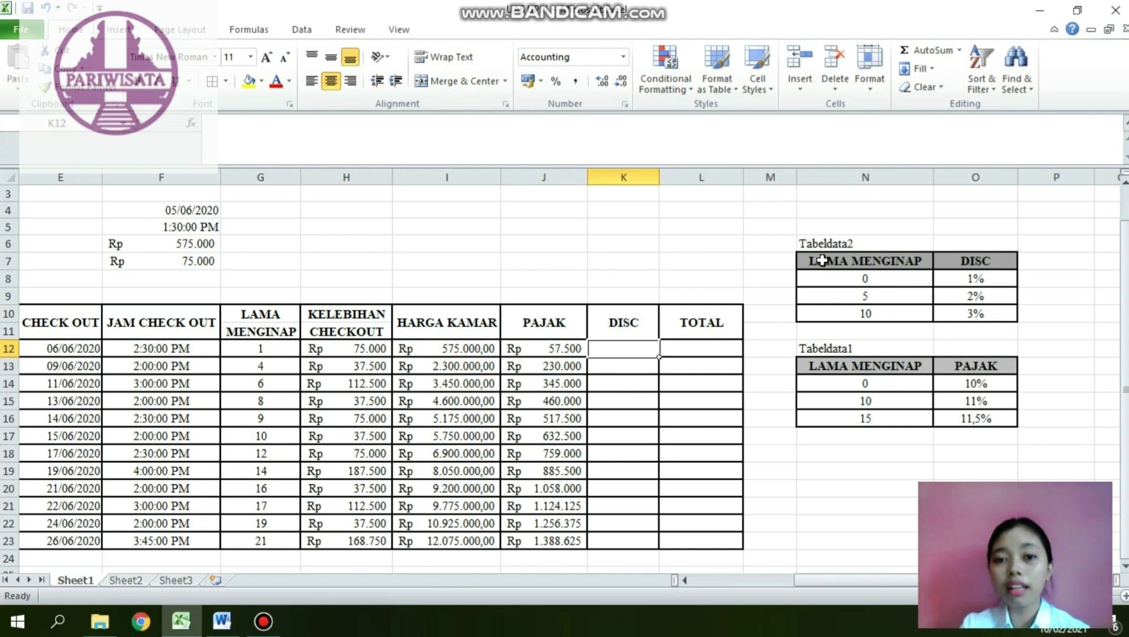
Step: Define the name DATA2.. for the Tabeldata2 range N7:O10, including its header row
left_click_drag(822, 261, 960, 313)
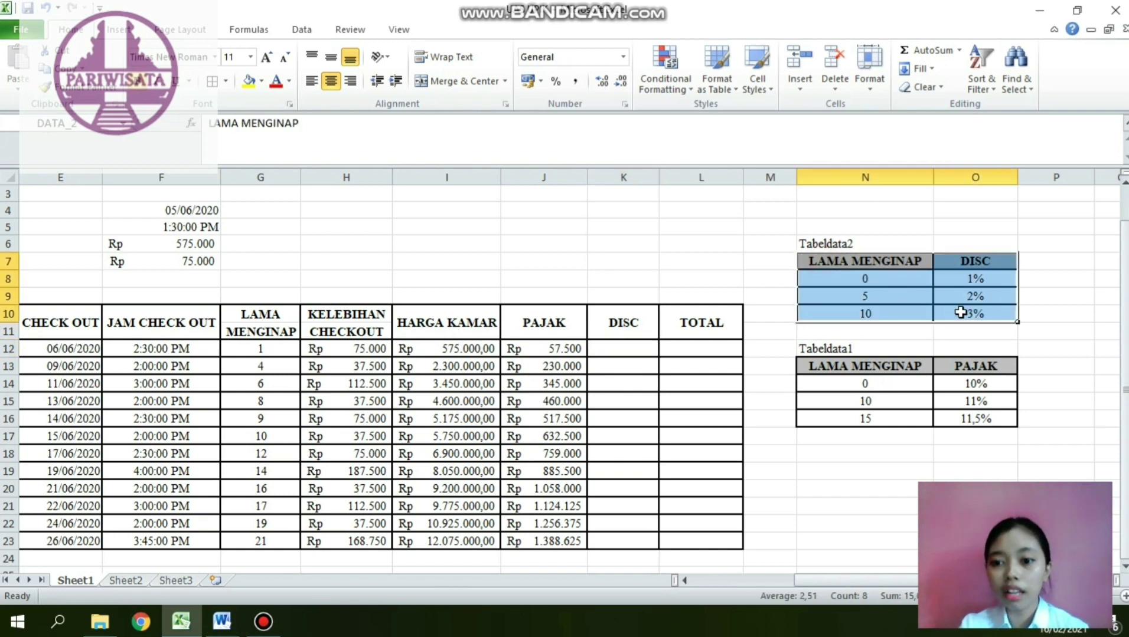
right_click(960, 314)
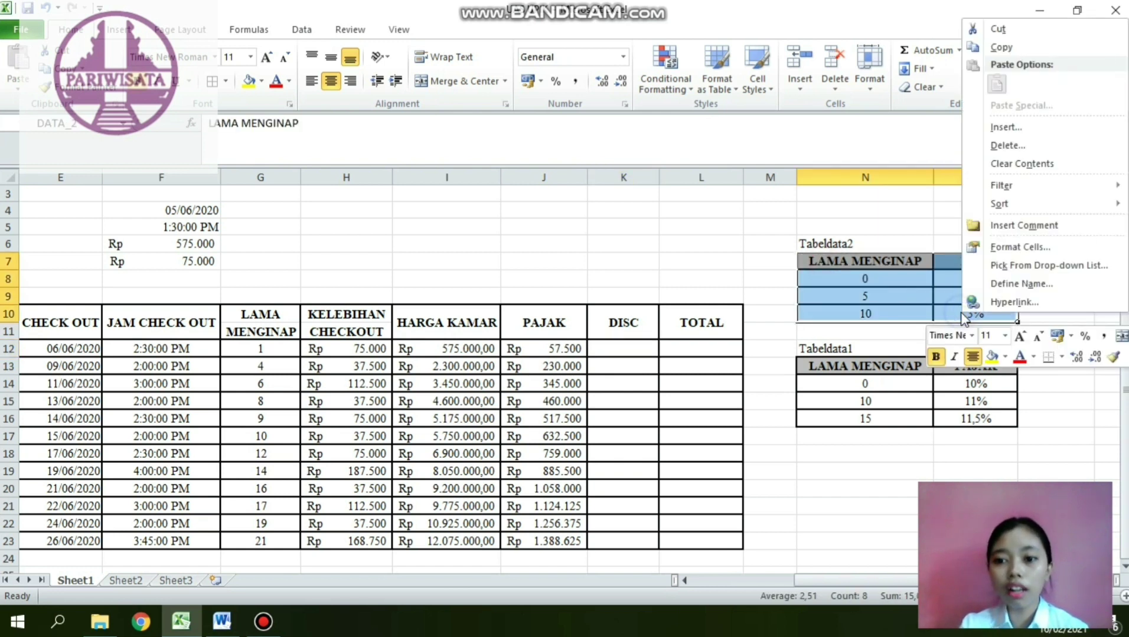
left_click(992, 284)
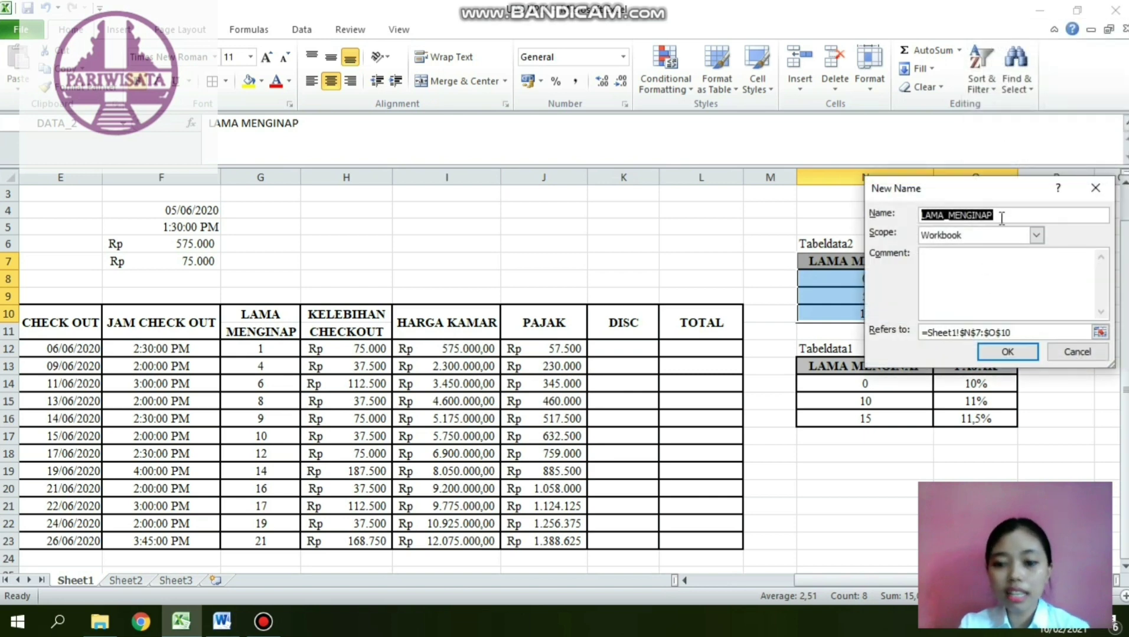
type("DATA2..")
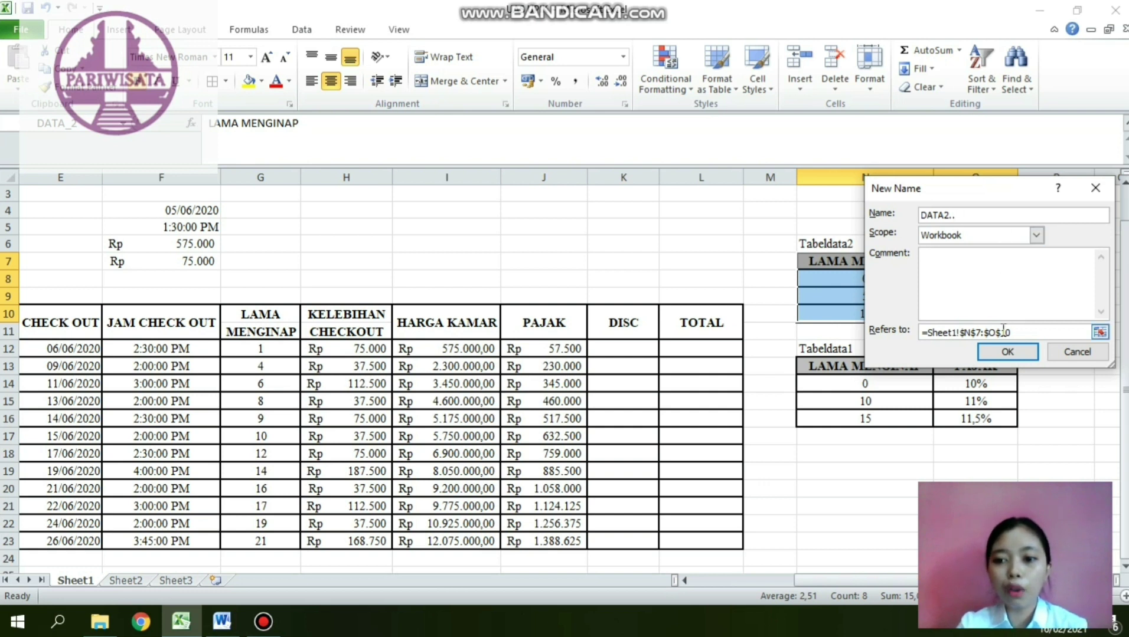
left_click(1007, 354)
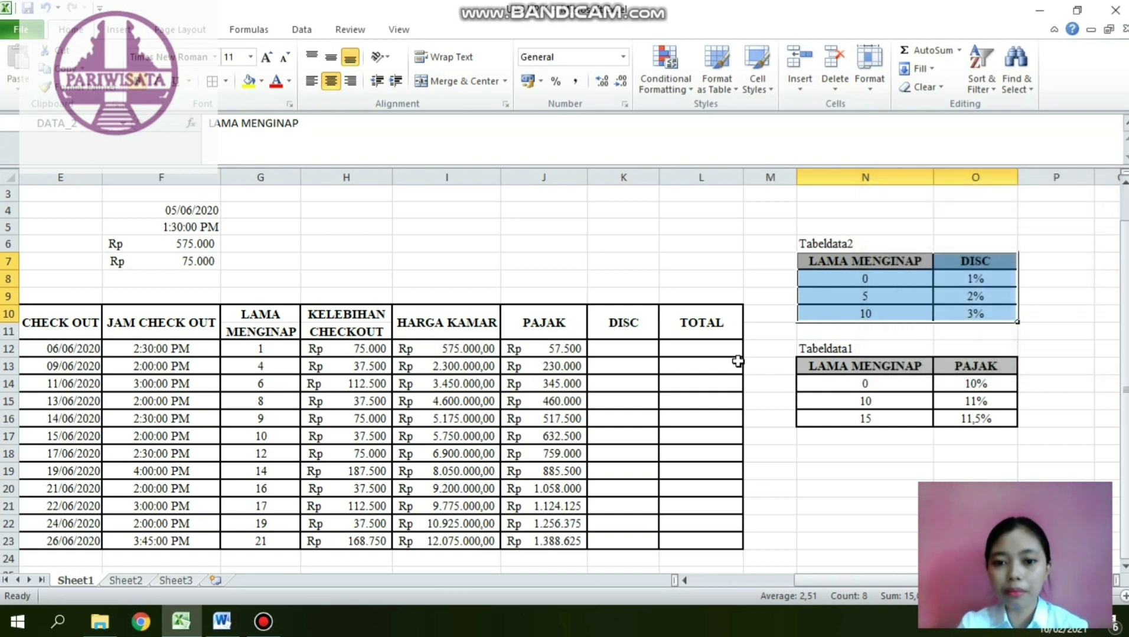
Step: Begin the DISC formula in K12 with a VLOOKUP of G12 in the named range DATA2..
left_click(638, 349)
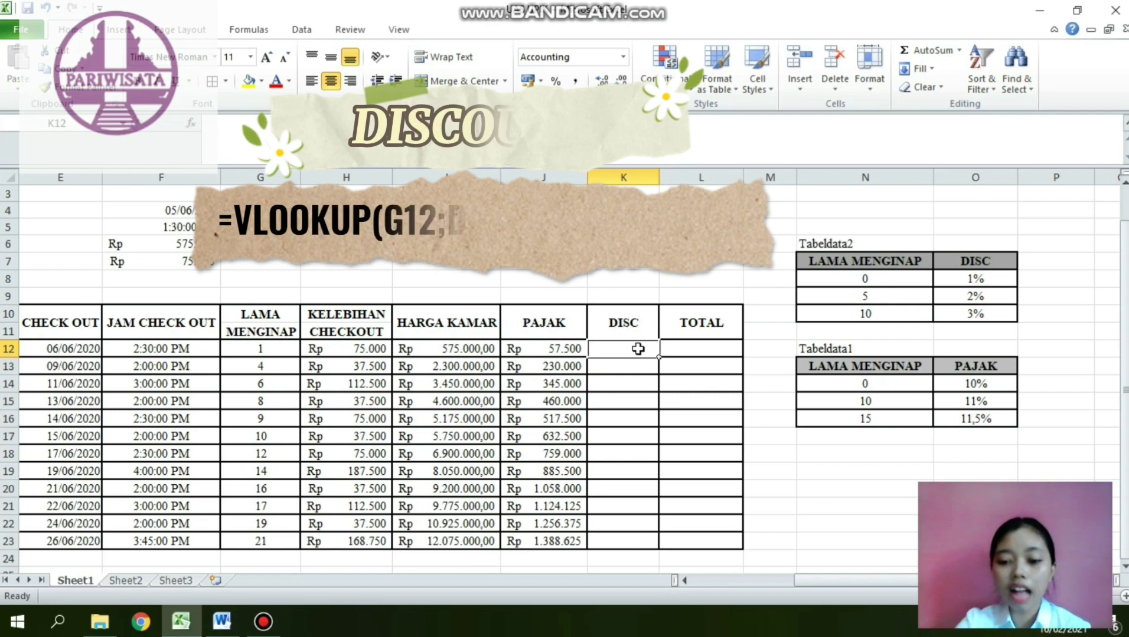
type("=V")
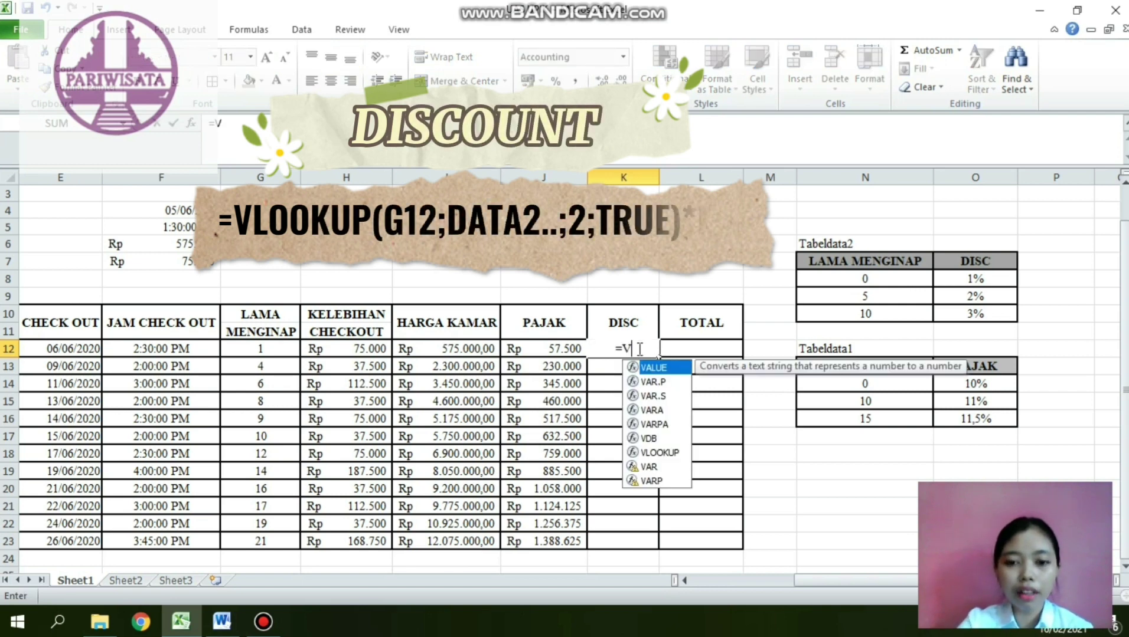
double_click(666, 452)
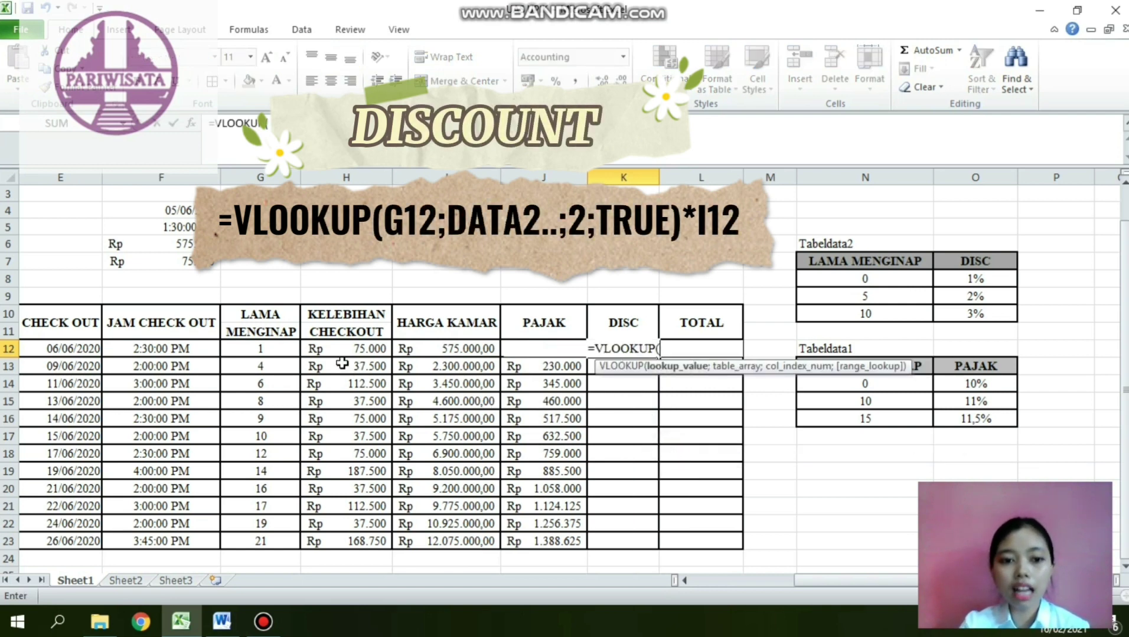
left_click(277, 347)
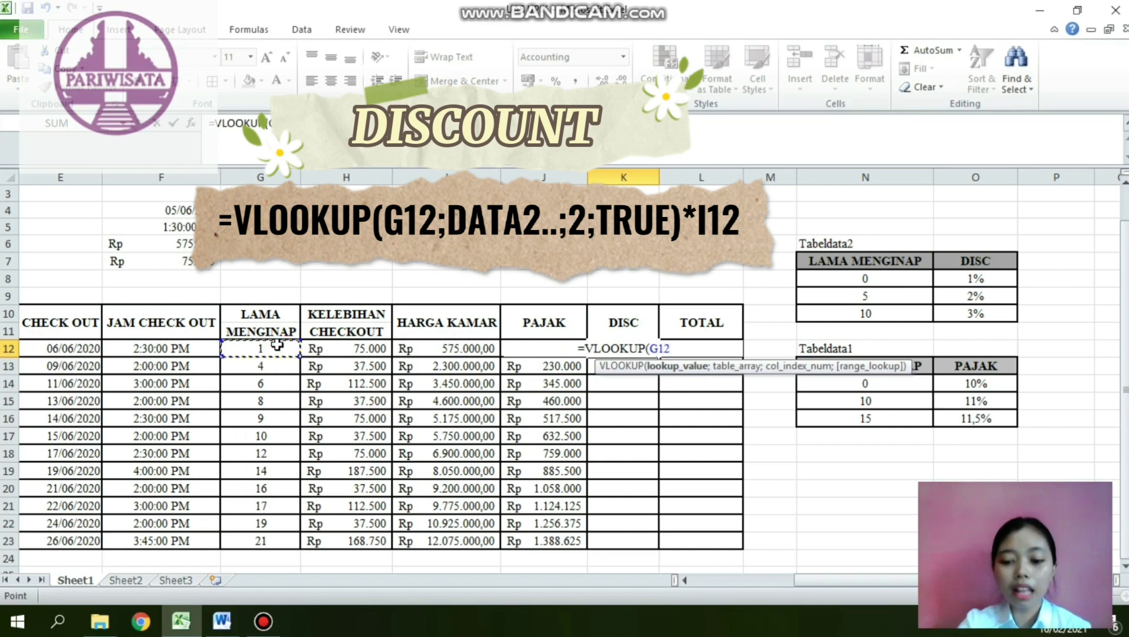
type(";")
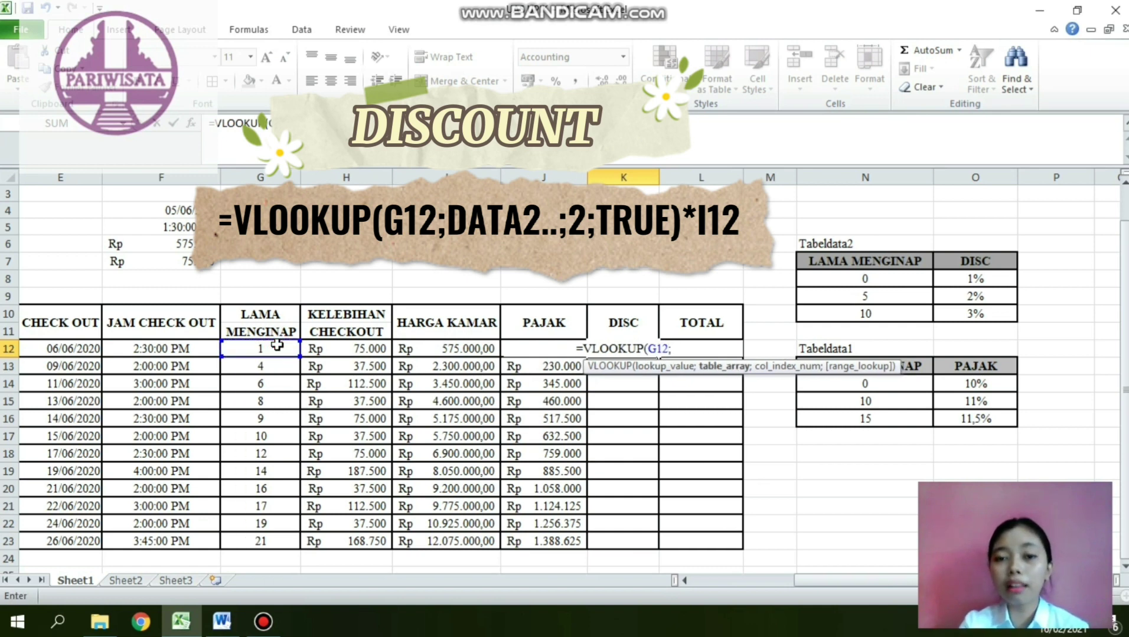
type("DATA2..")
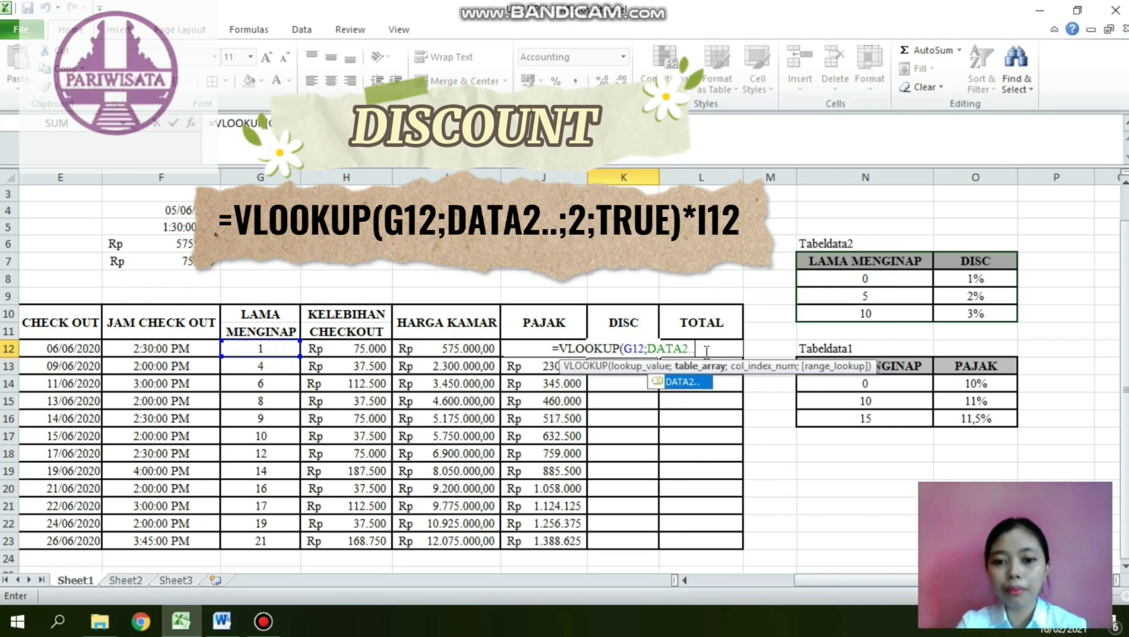
left_click(698, 384)
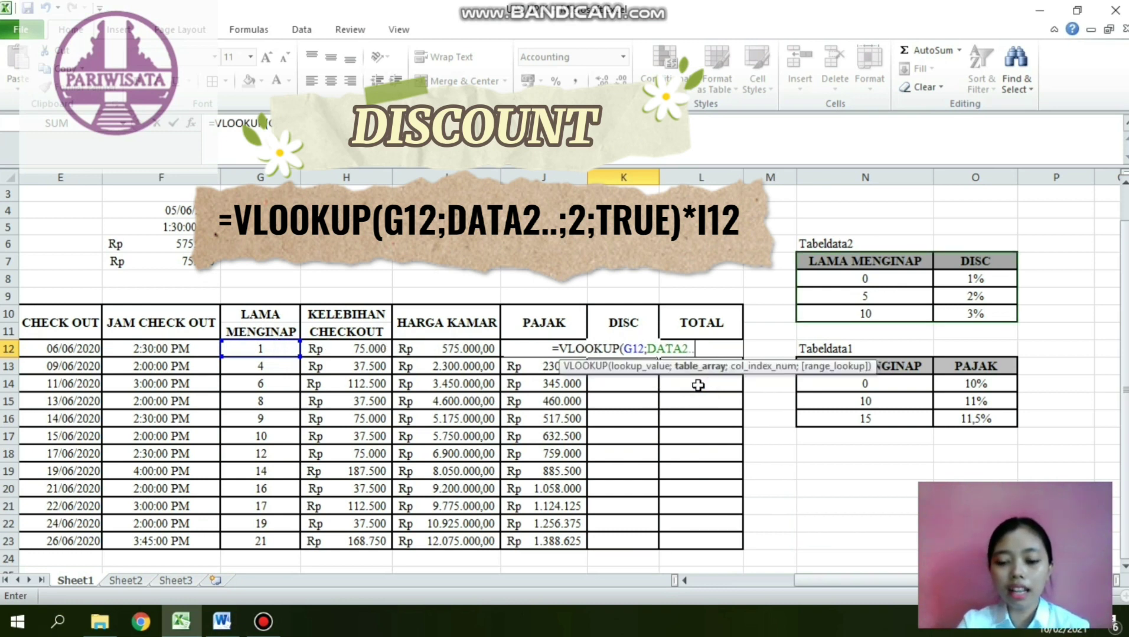
Step: Complete the DISC lookup with column index 2 and approximate match TRUE, multiplied by I12
type(";2")
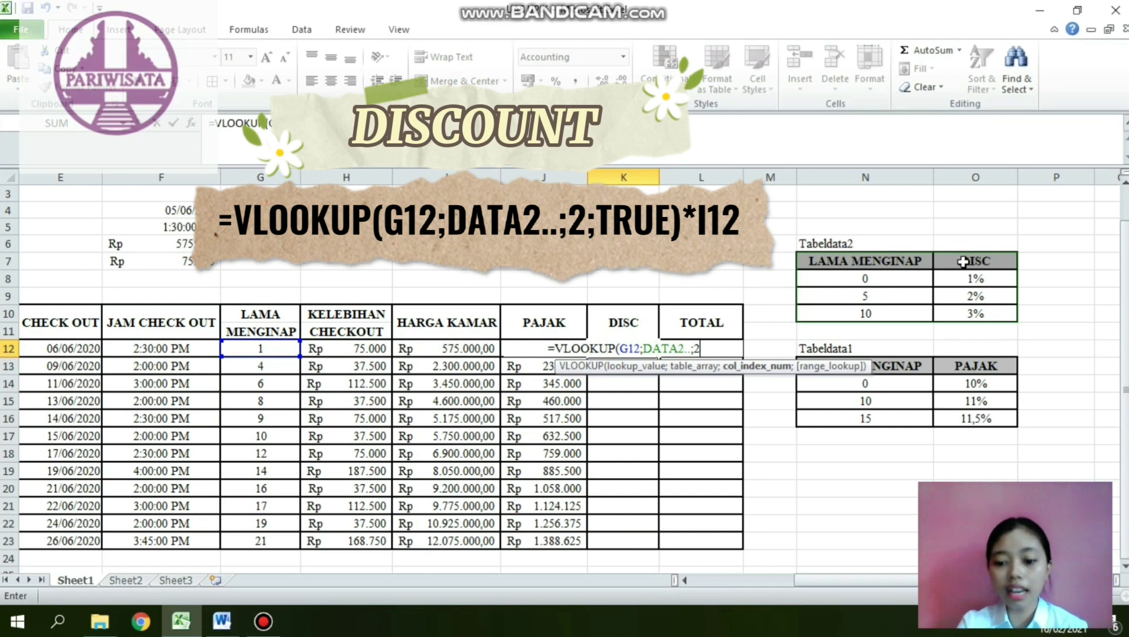
type(";")
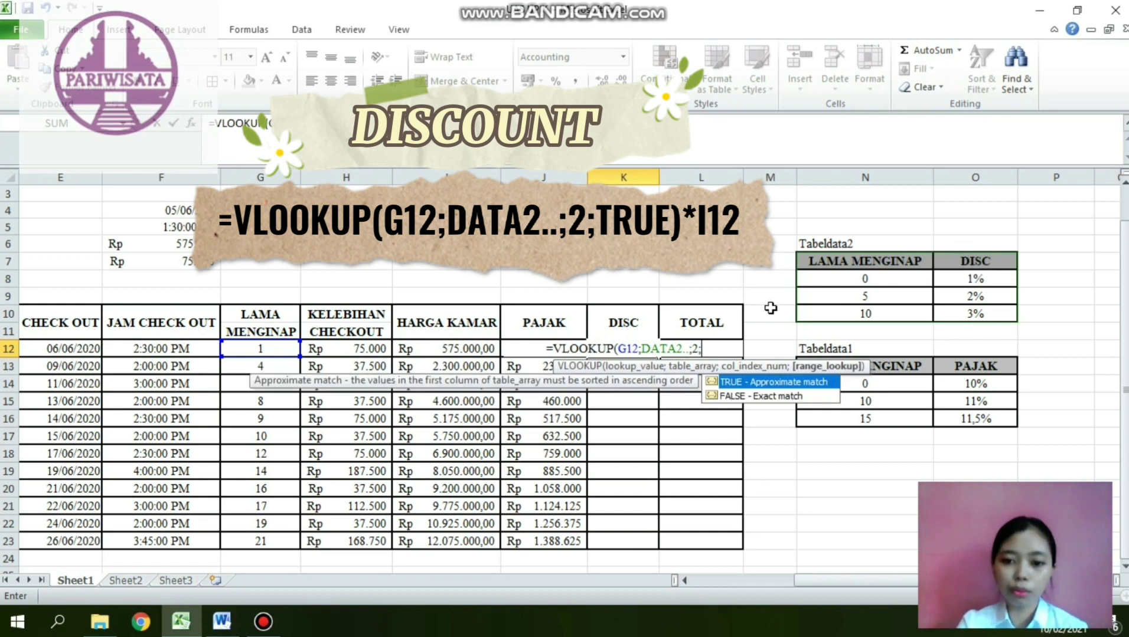
double_click(781, 380)
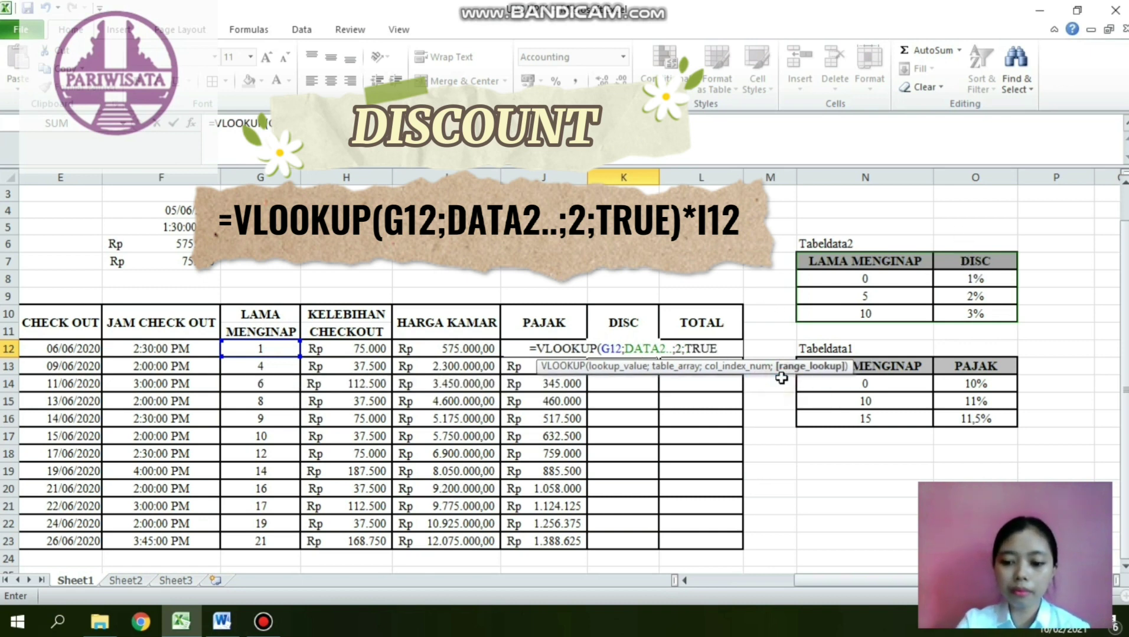
type(")*")
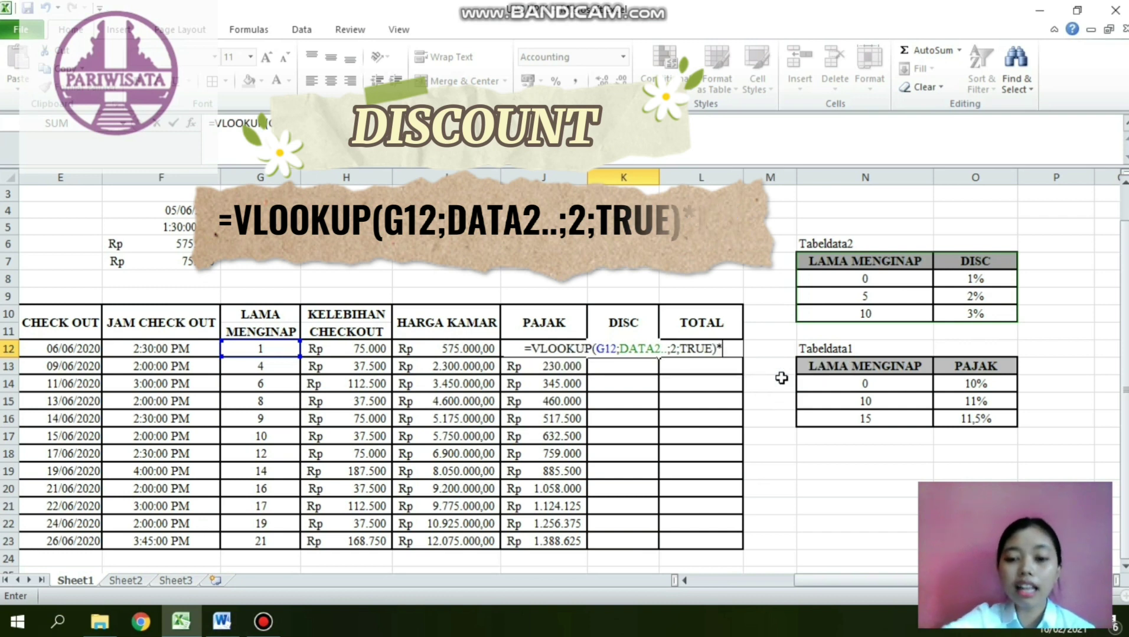
left_click(460, 350)
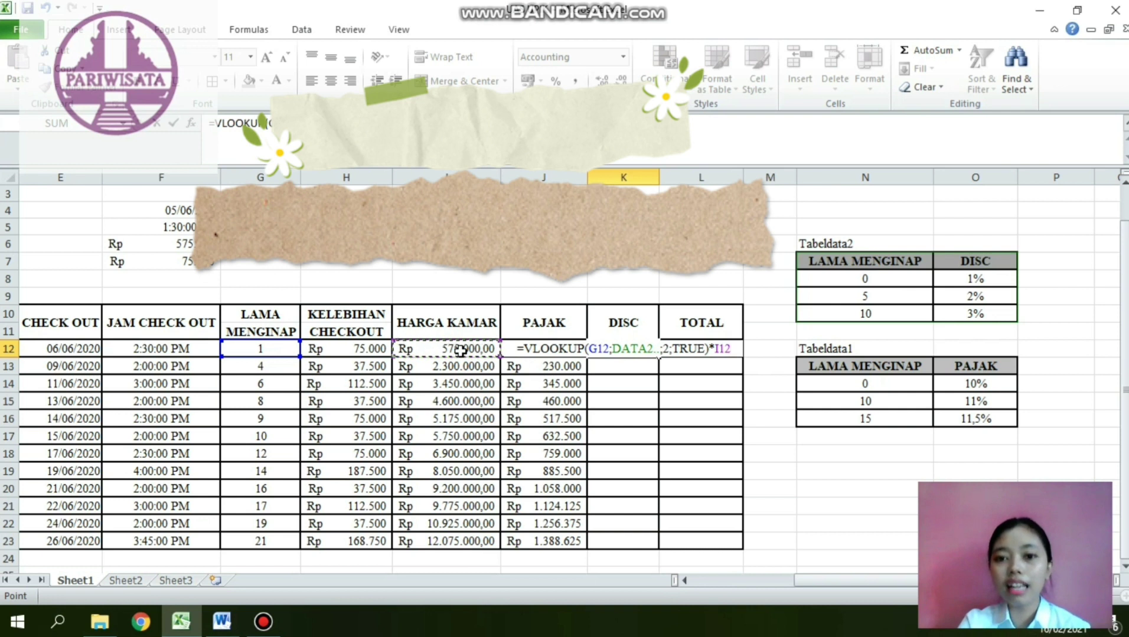
Step: Enter the DISC formula in K12 and copy it down through K23
key("Return")
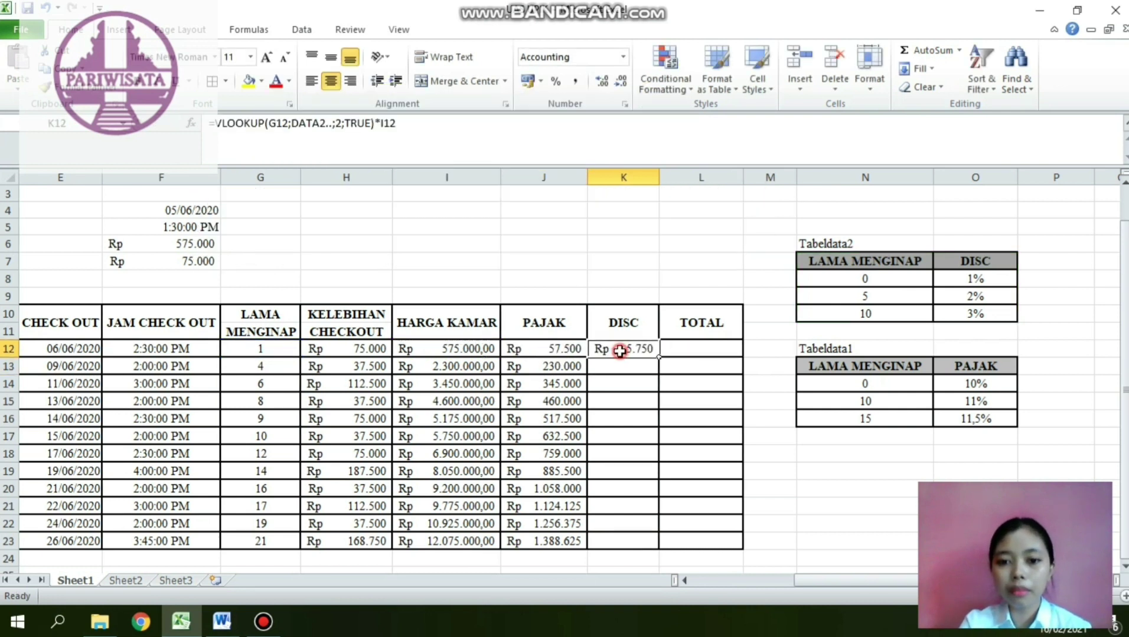
left_click(617, 351)
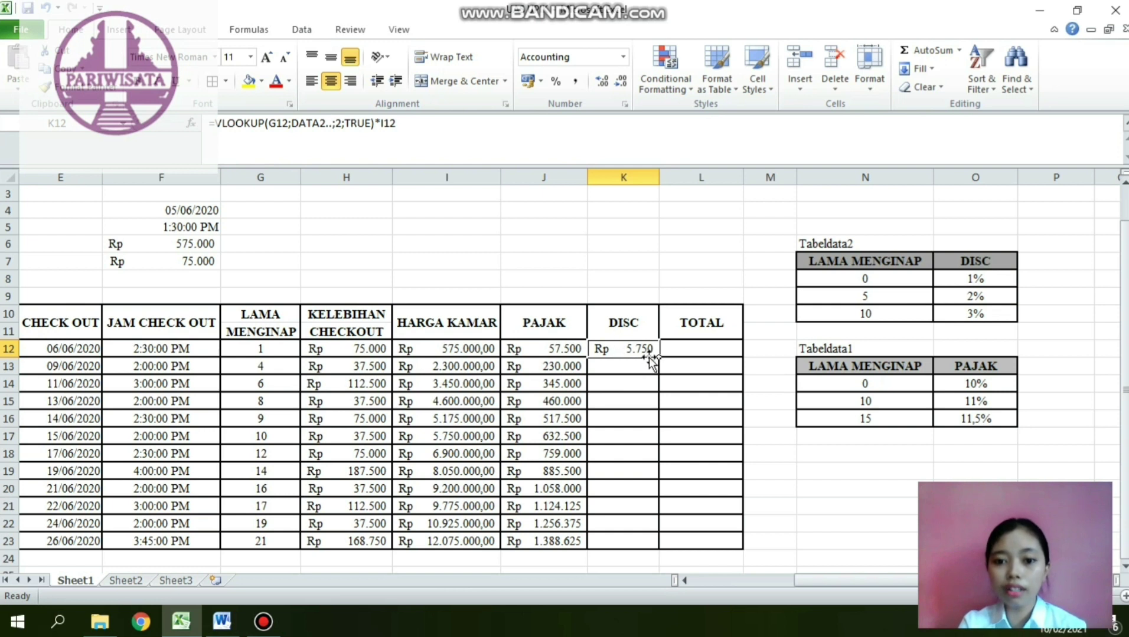
left_click_drag(659, 357, 647, 550)
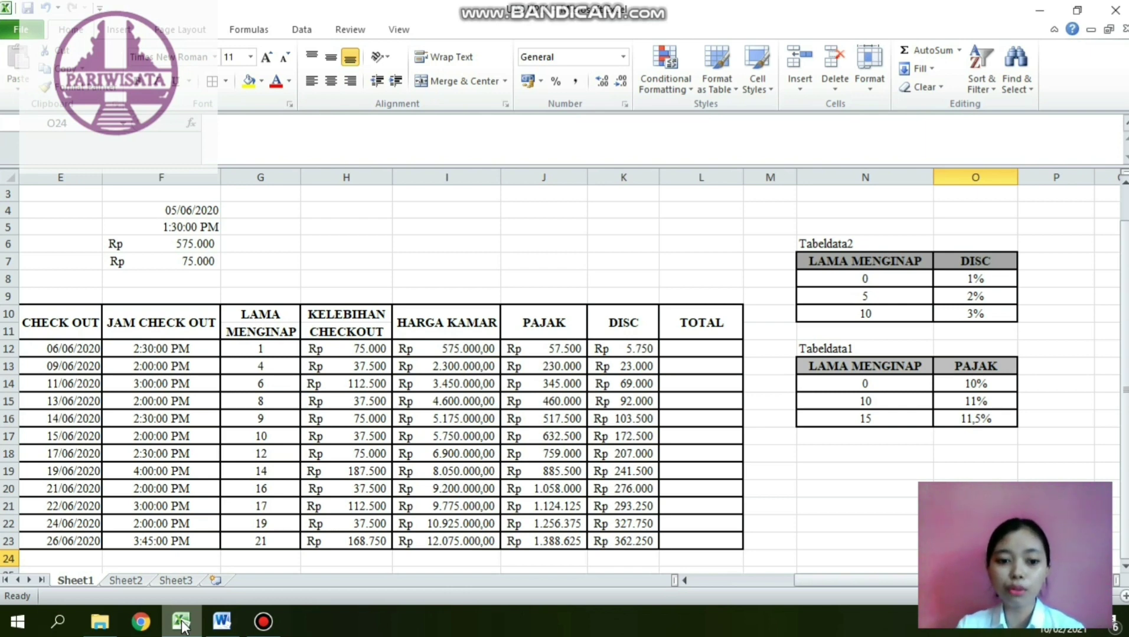
Step: Check the Total rule in the Word exercise, return to Excel, and enter the TOTAL formula =H12+I12+J12-K12 in L12
left_click(221, 625)
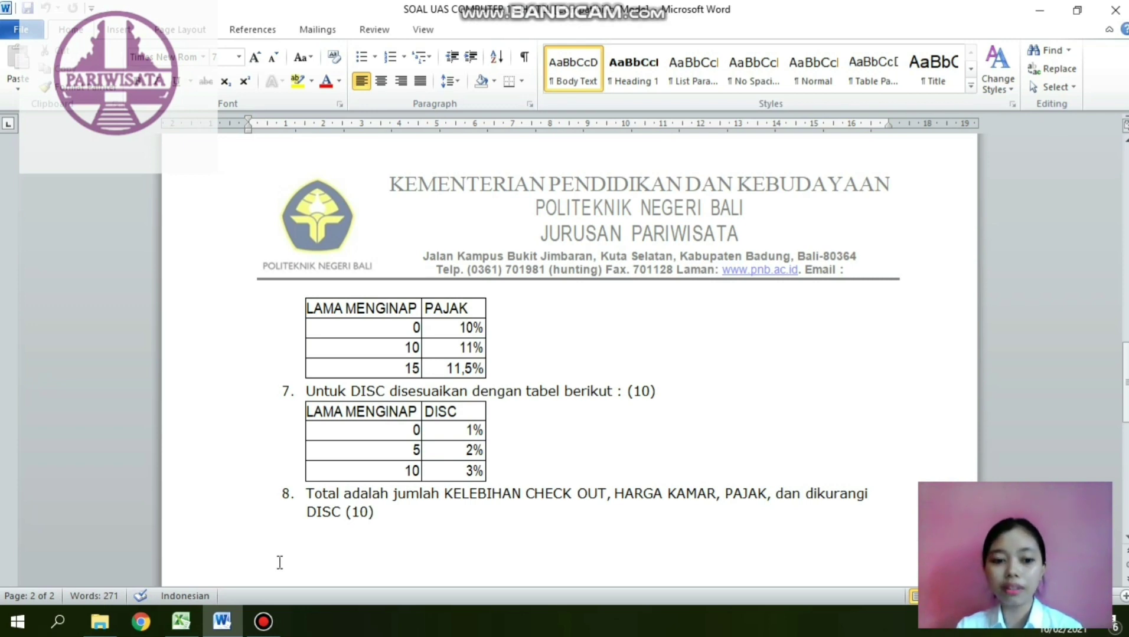
left_click(185, 624)
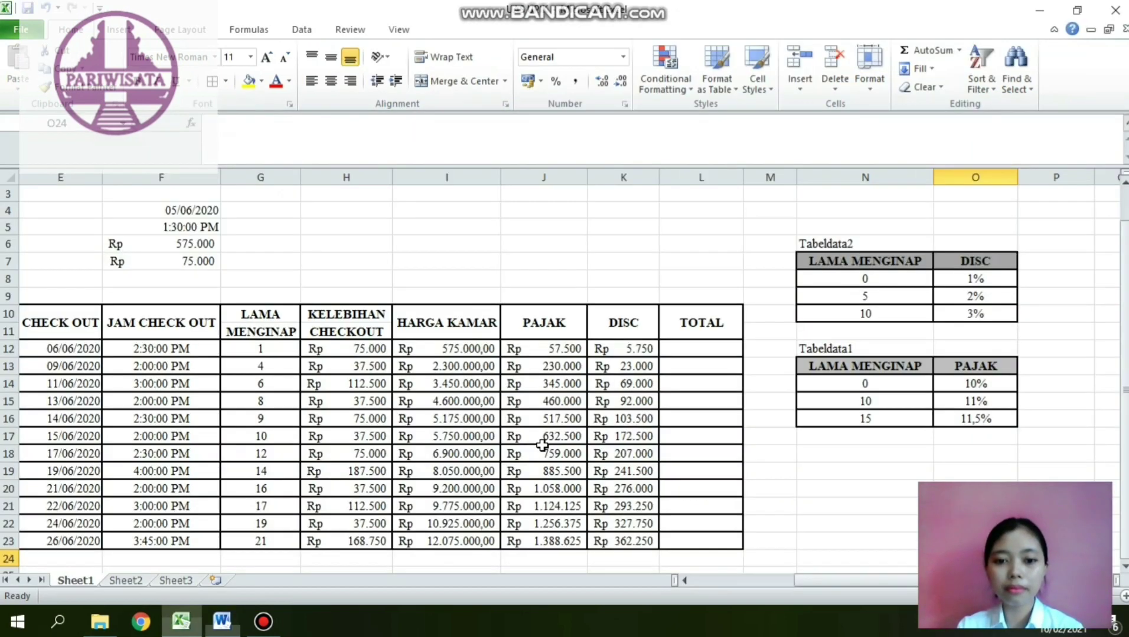
left_click(707, 349)
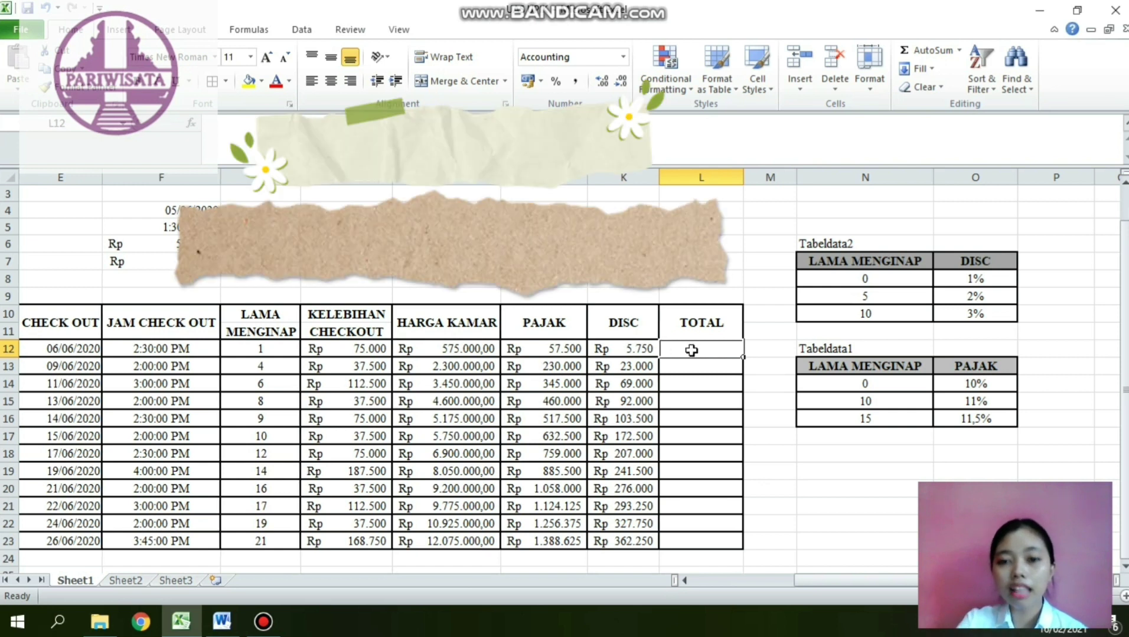
type("=")
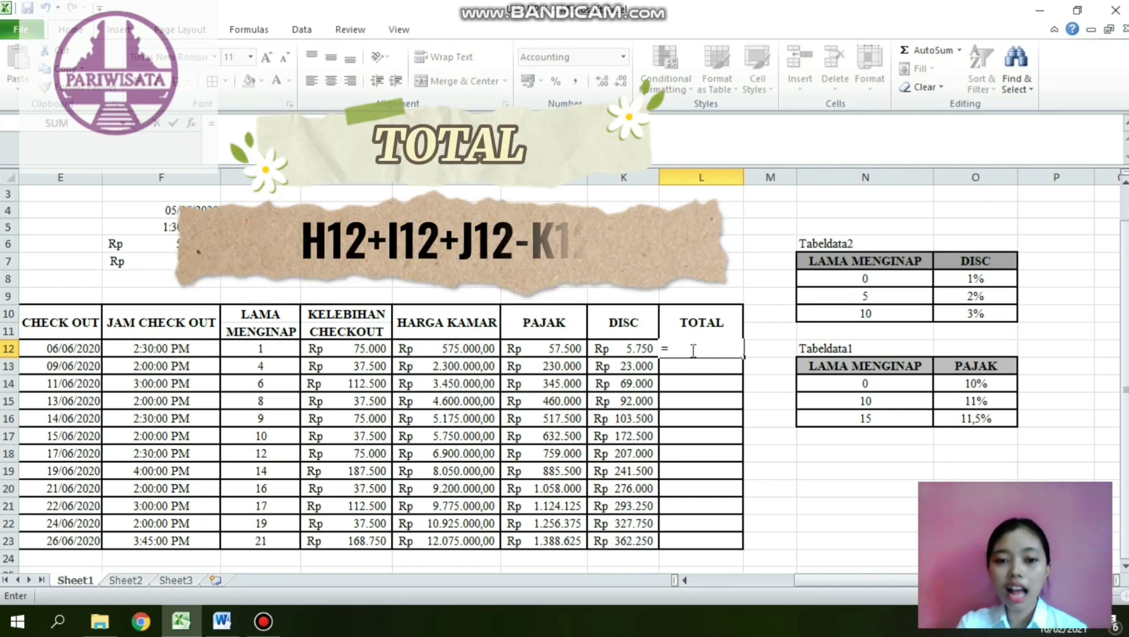
left_click(349, 349)
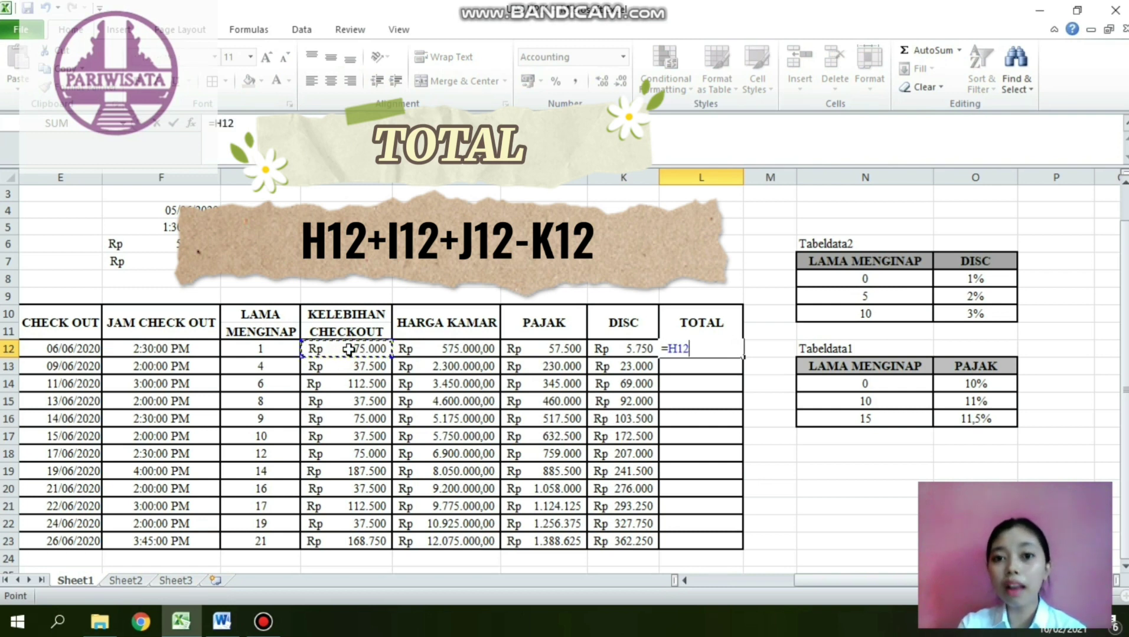
type("+")
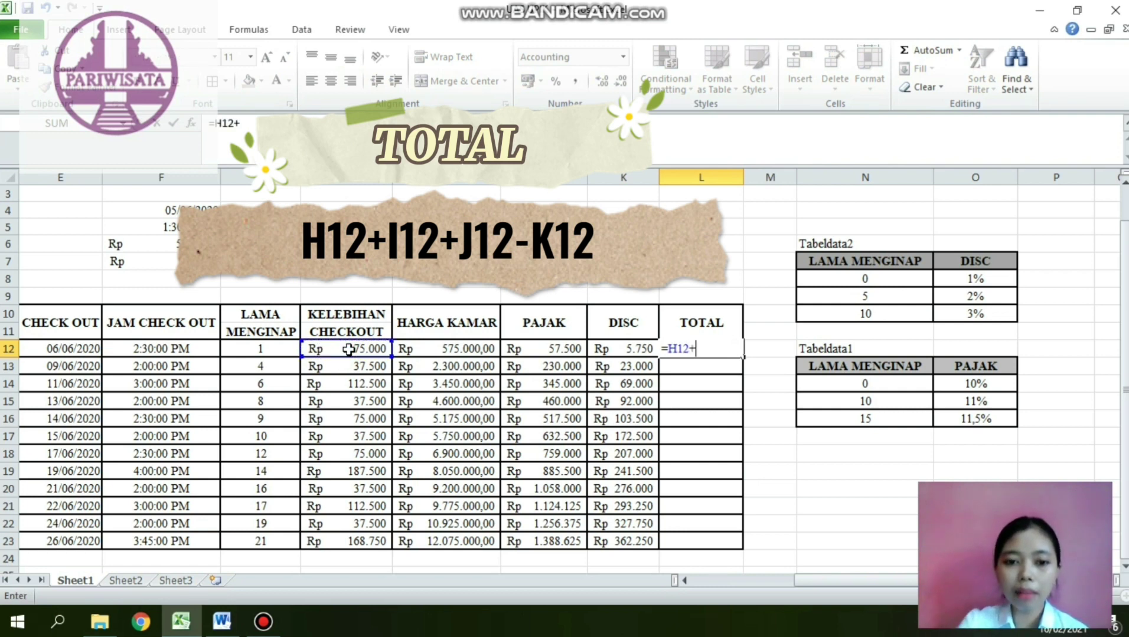
left_click(416, 349)
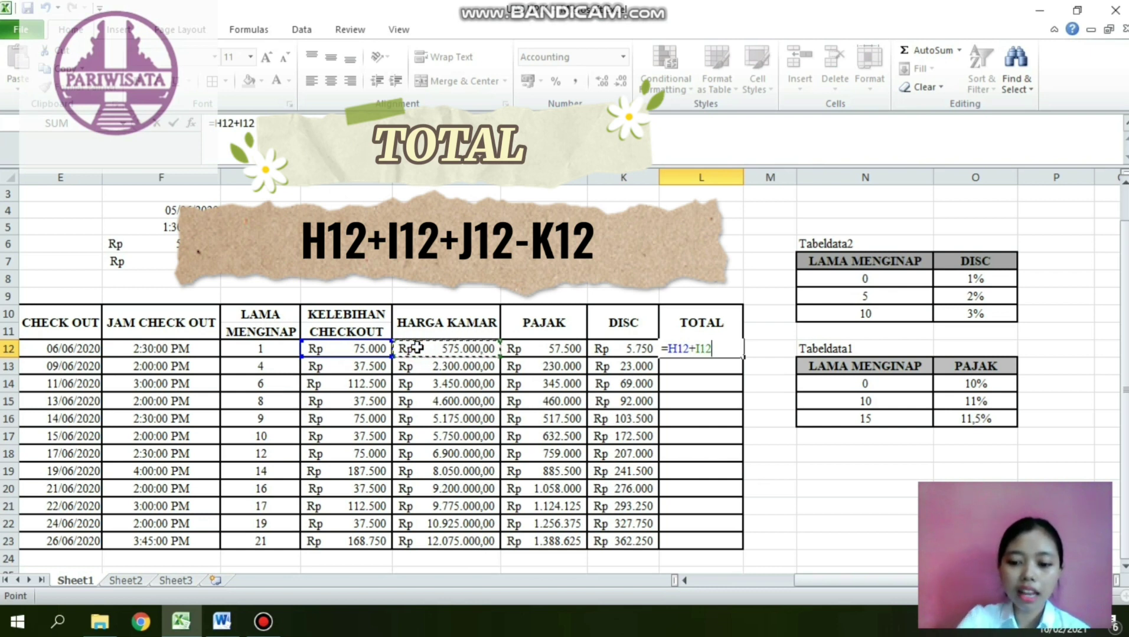
type("+")
left_click(522, 349)
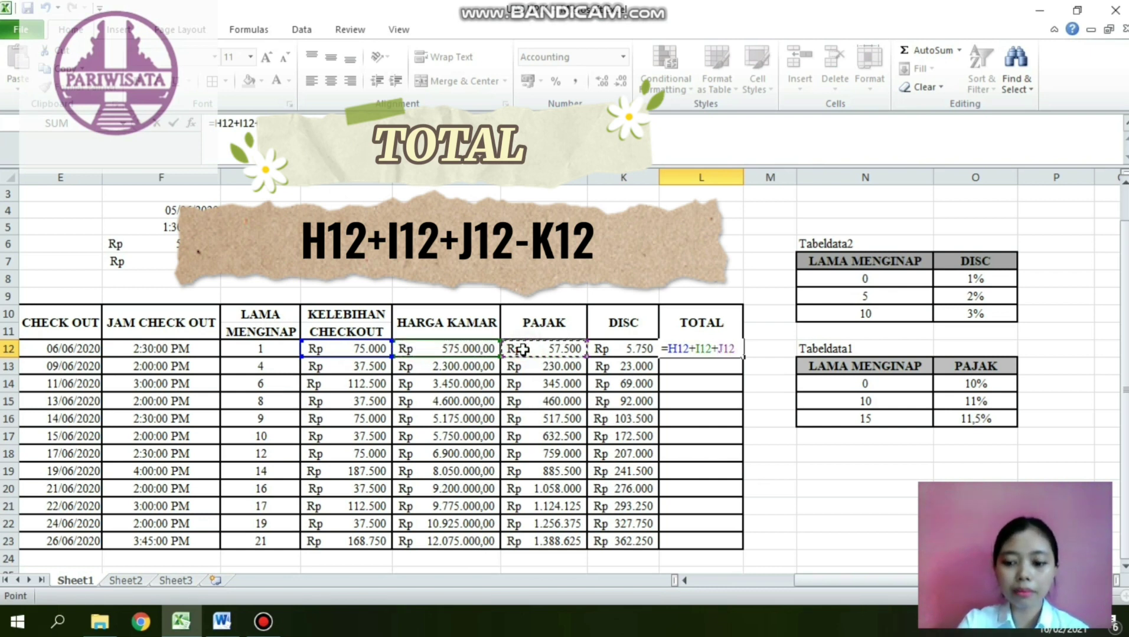
type("-")
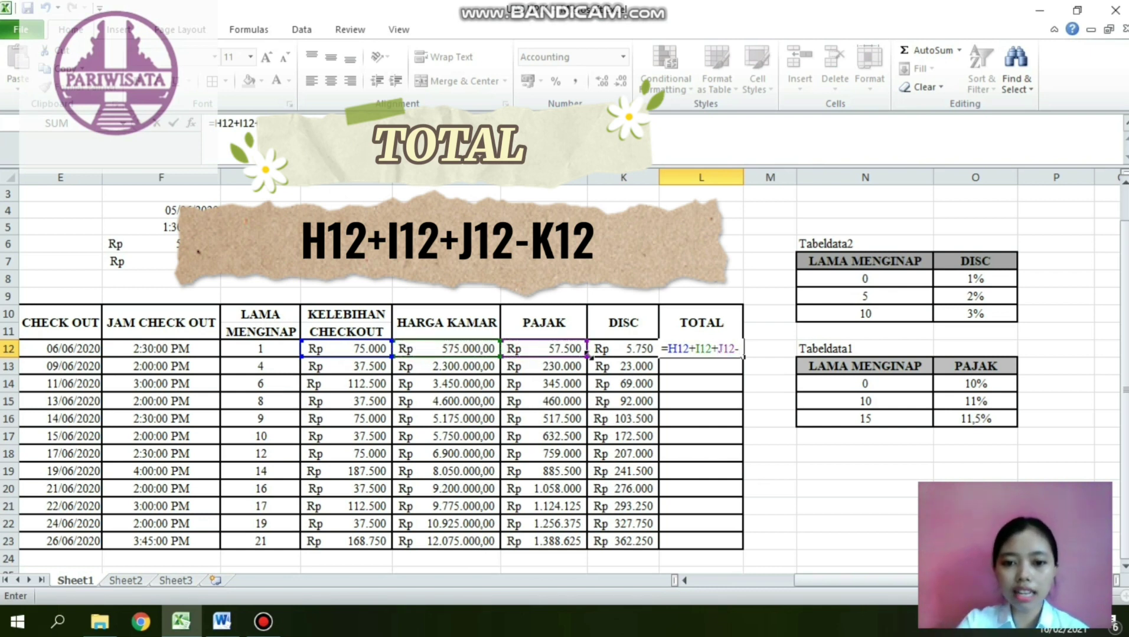
left_click(625, 354)
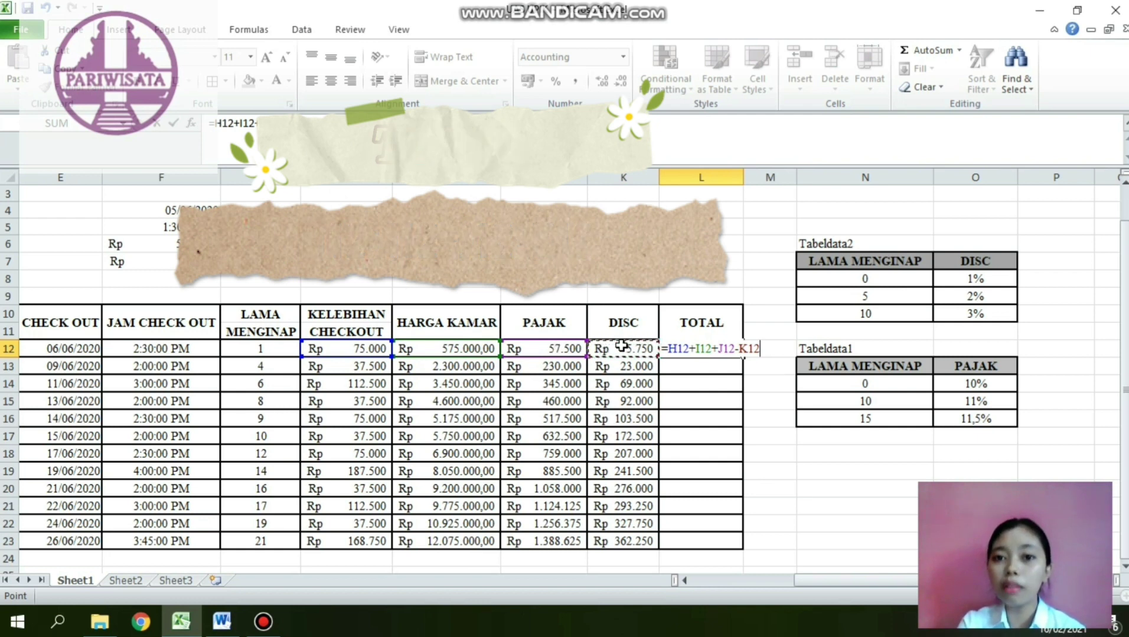
key("ctrl+Return")
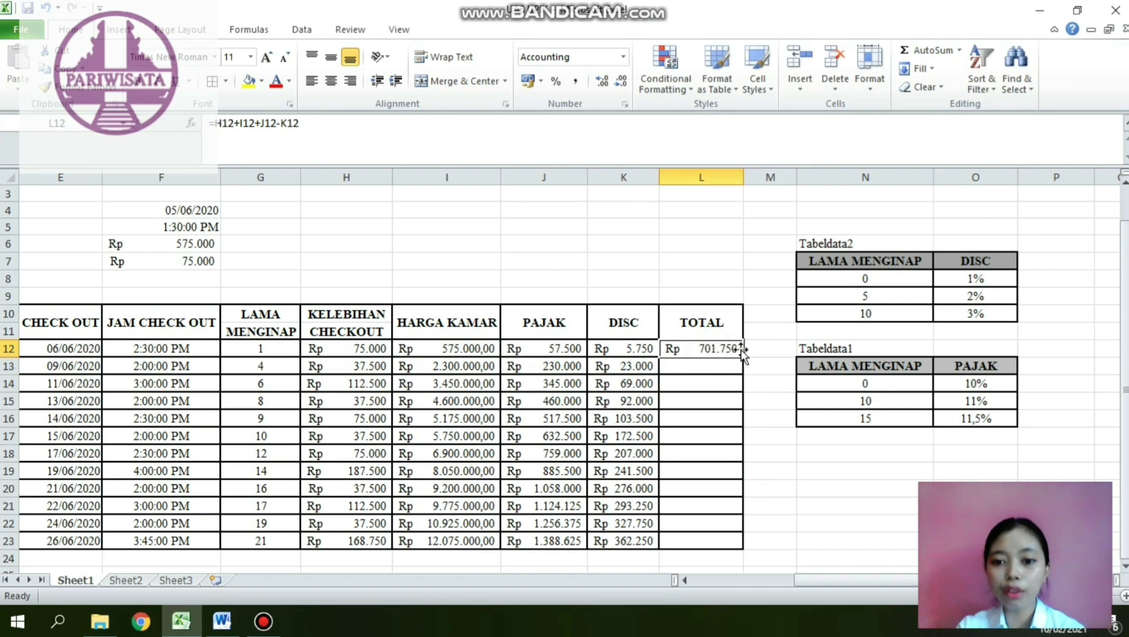
Step: Copy the TOTAL formula from L12 down through L23 and bring the table's earlier columns into view
left_click_drag(741, 356, 749, 550)
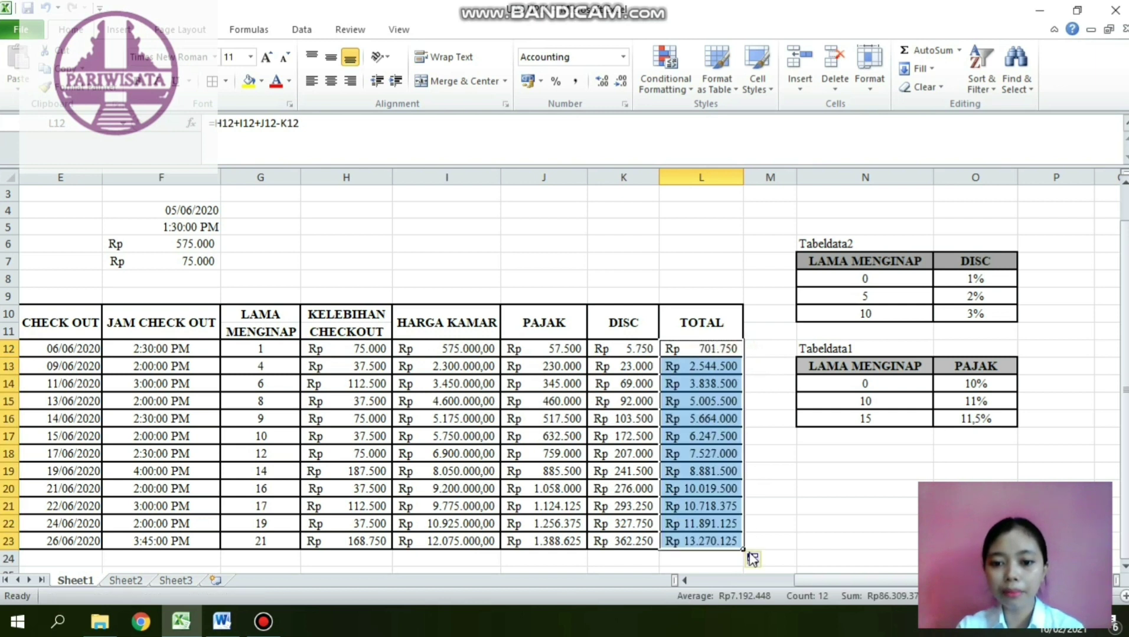
left_click(803, 540)
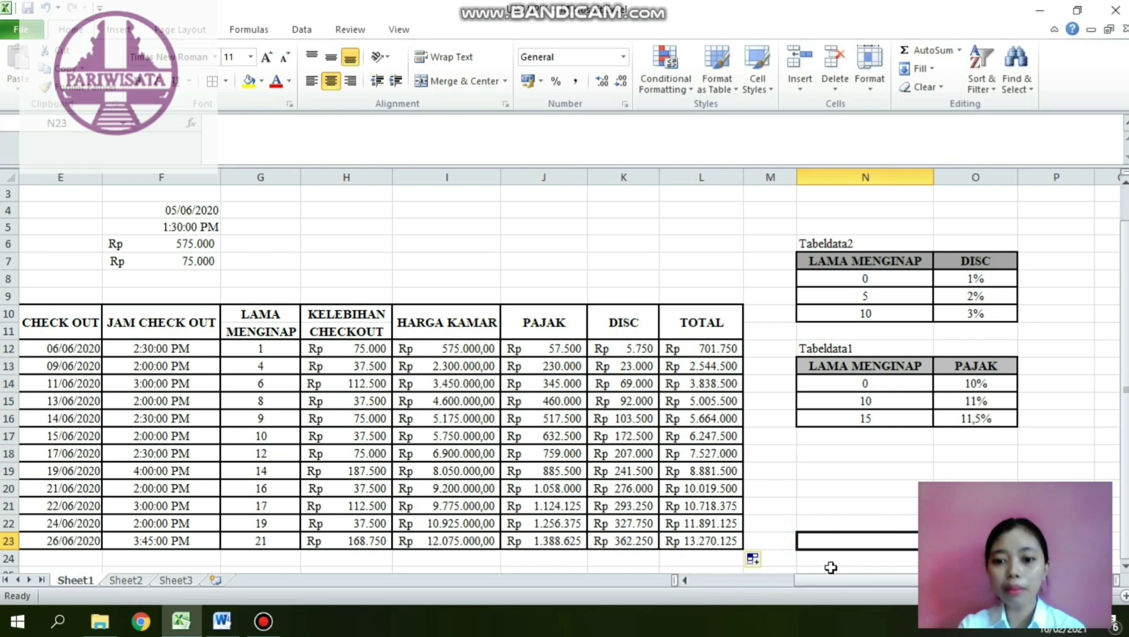
left_click_drag(830, 584, 750, 588)
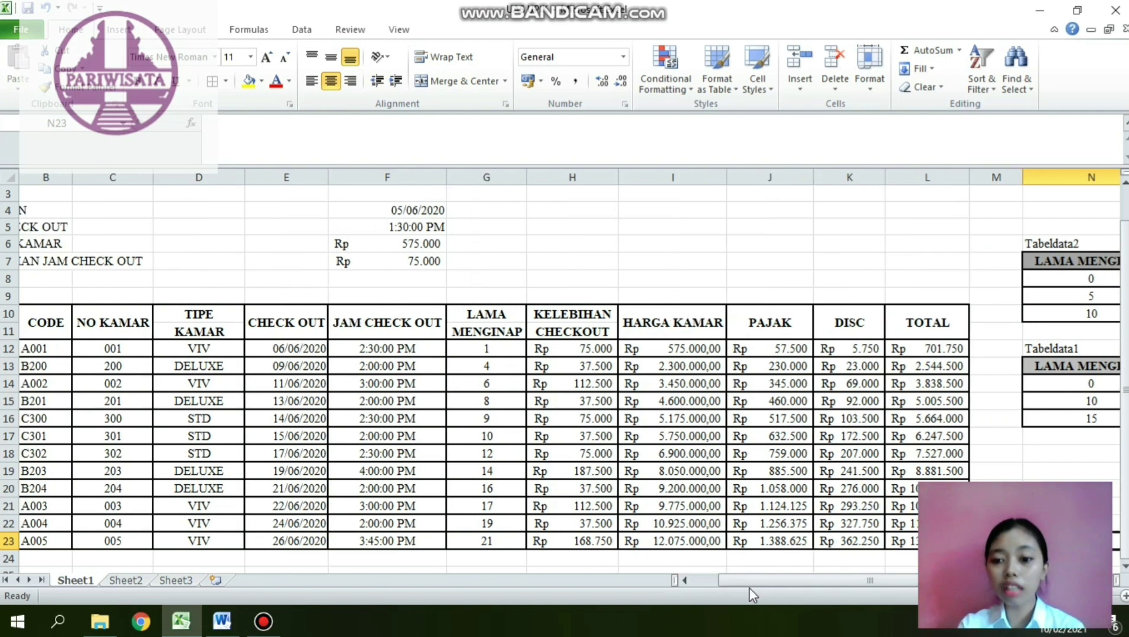